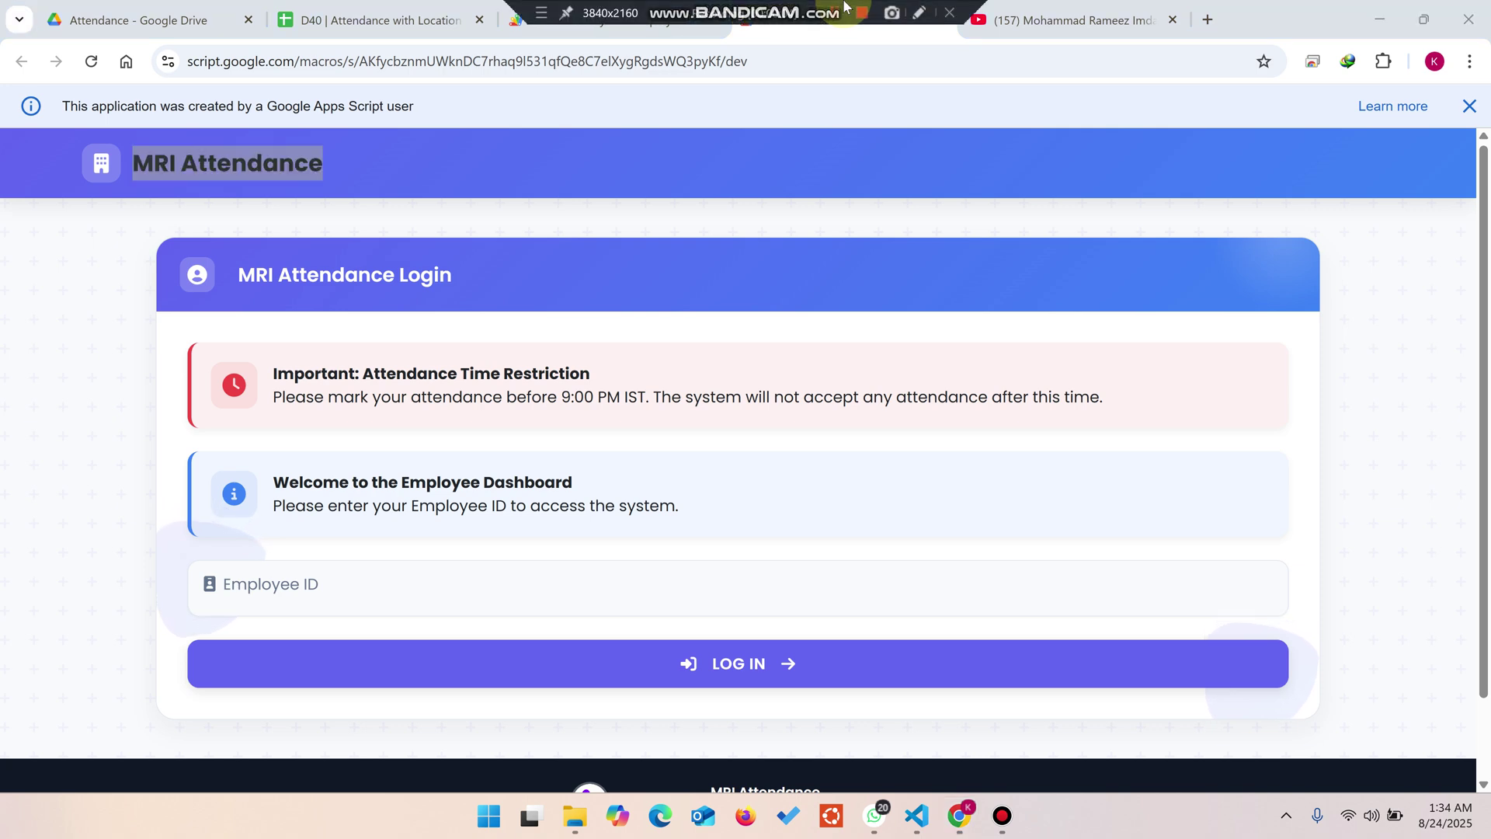
- Switch to the 'D40 | Attendance with Location and IP' spreadsheet showing its EMPLOYEES sheet
{"action": "left_click", "coordinate": [393, 185]}
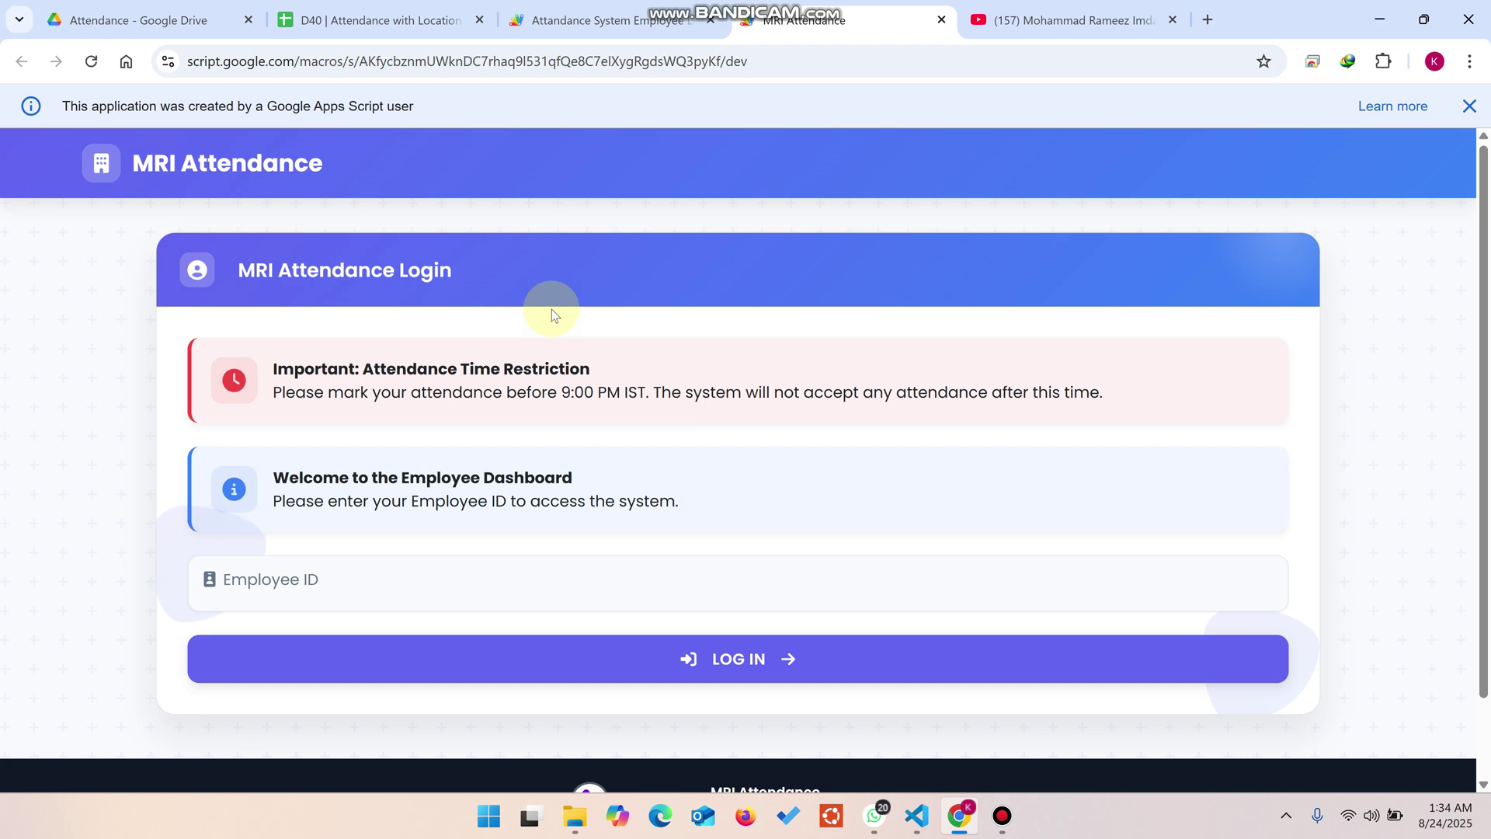
{"action": "left_click", "coordinate": [373, 19]}
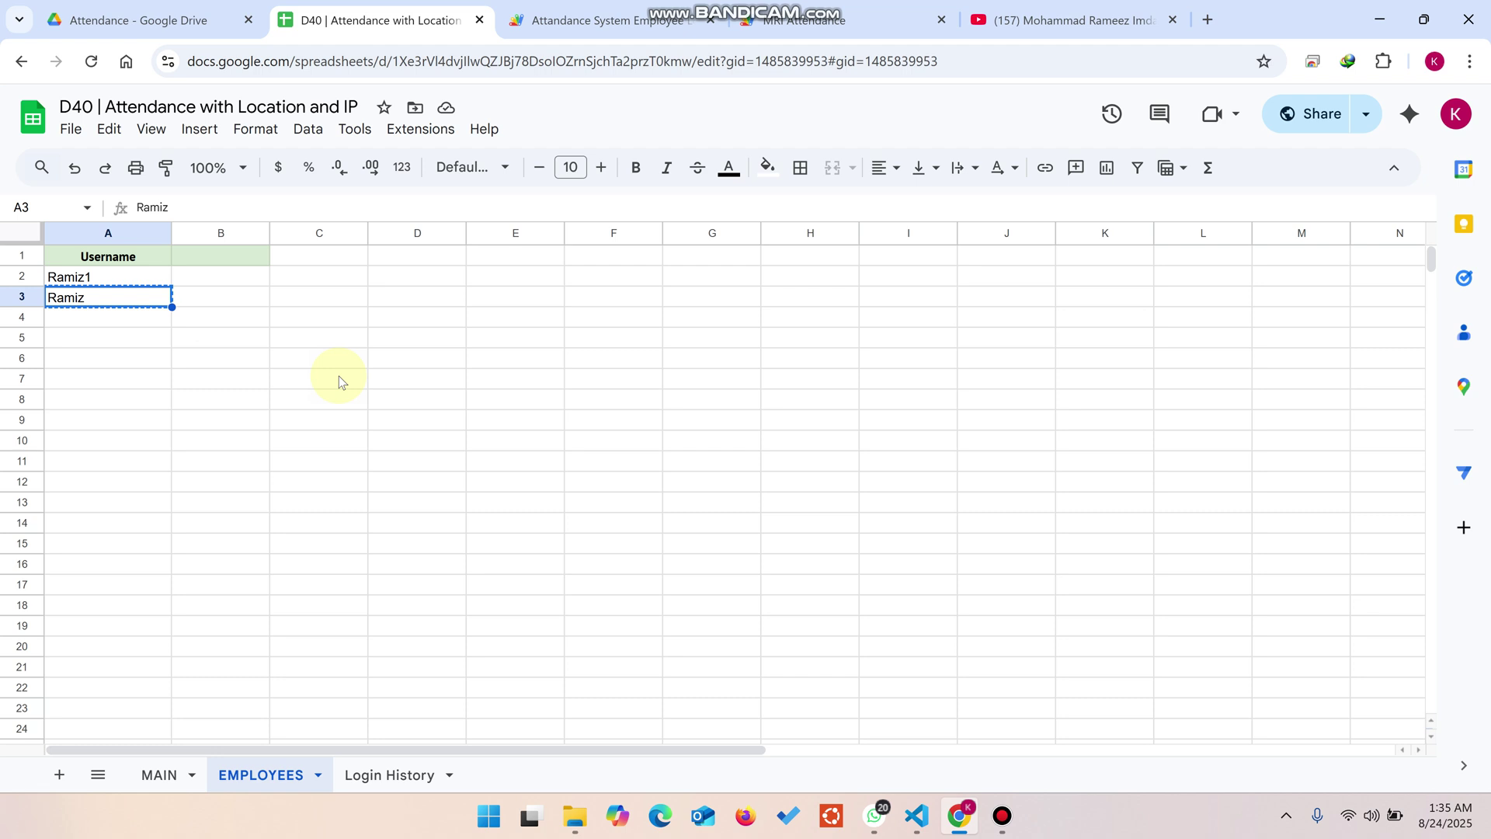
- View the empty MAIN sheet's headers back to column A, then return to the login page
{"action": "left_click", "coordinate": [156, 767]}
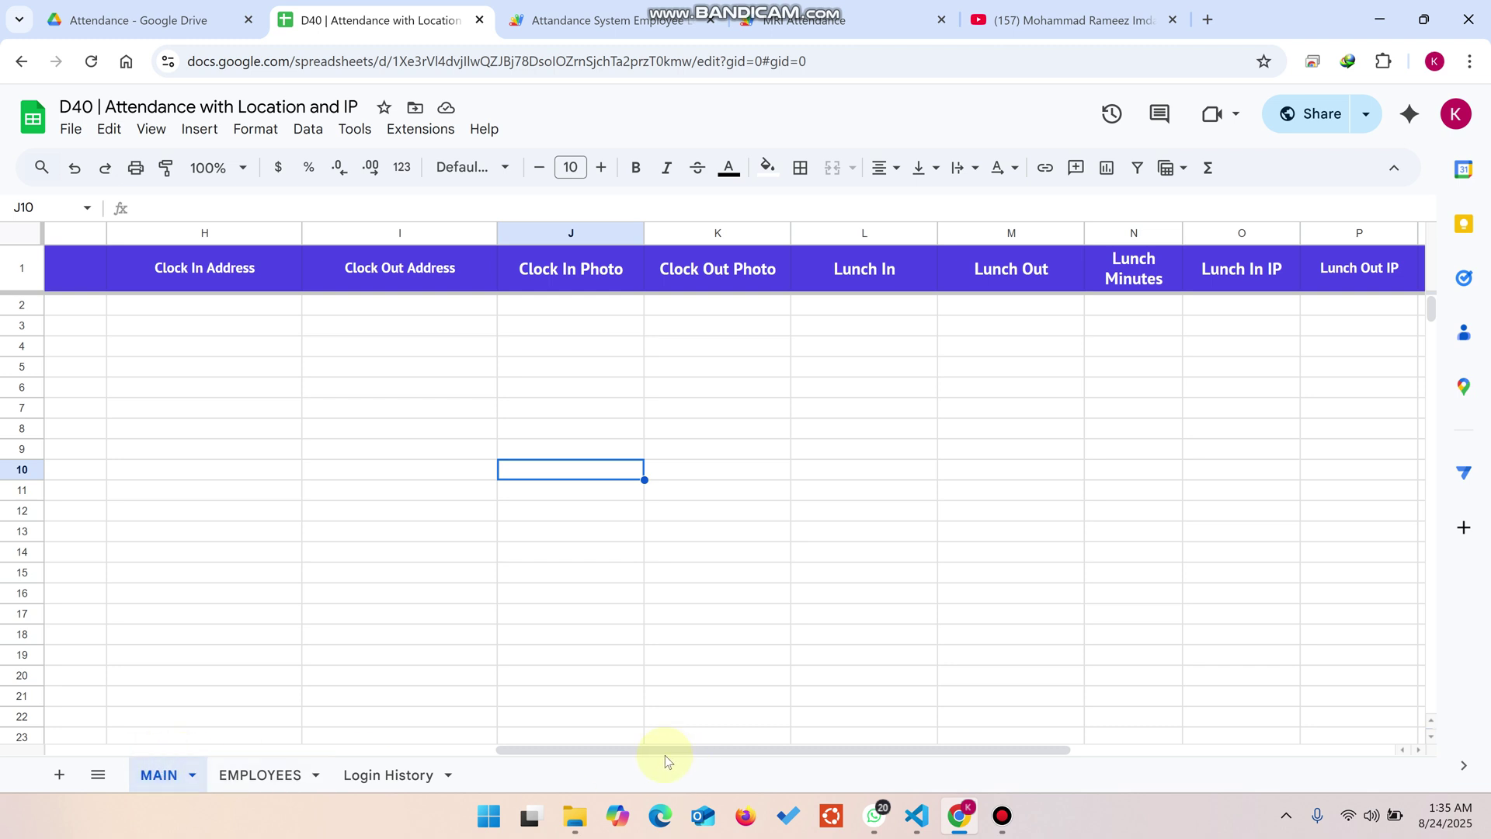
{"action": "left_click_drag", "start_coordinate": [665, 755], "coordinate": [130, 756]}
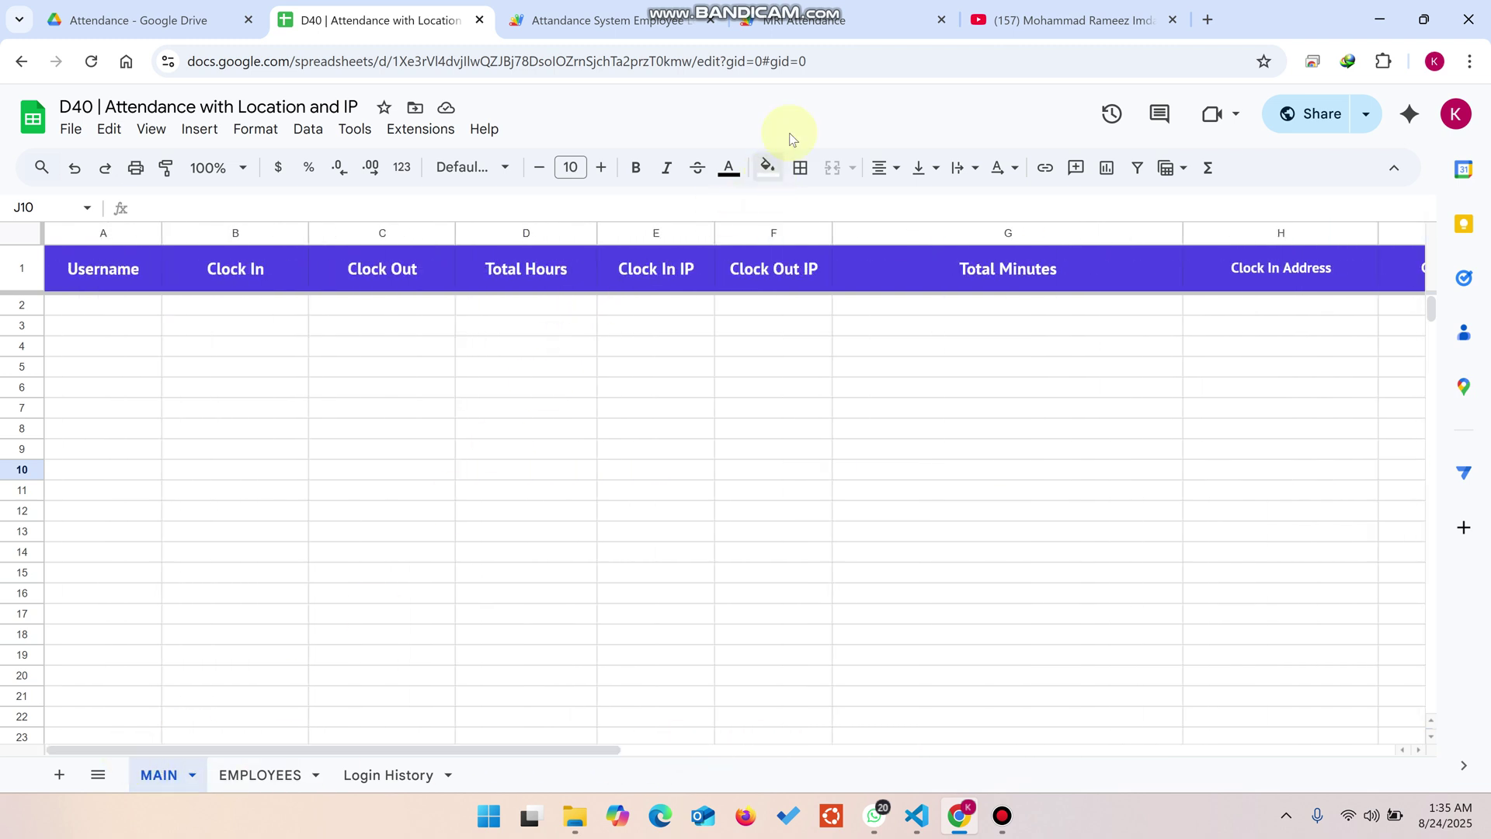
{"action": "left_click", "coordinate": [820, 20]}
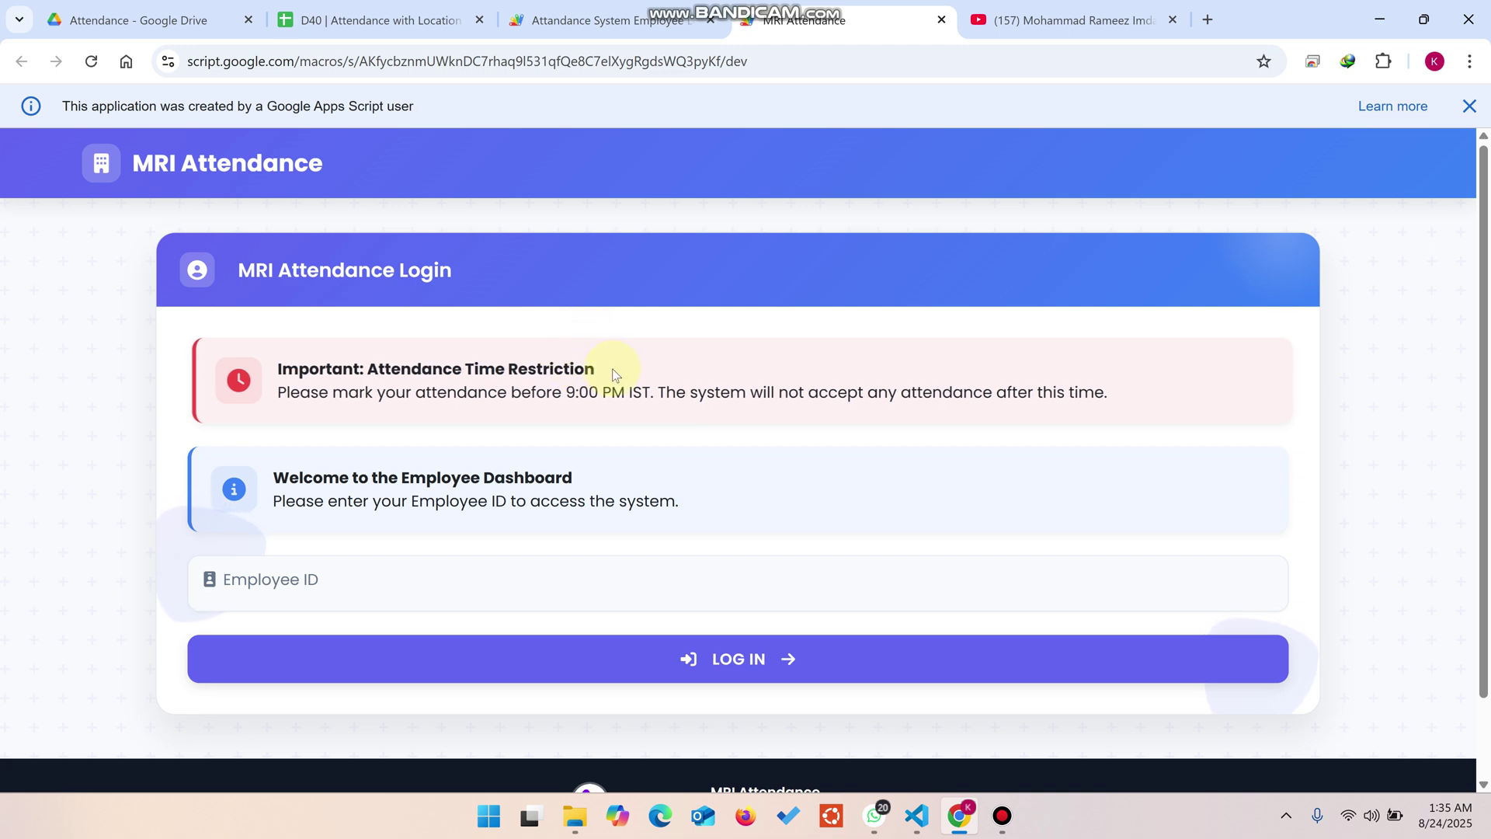
- Highlight the attendance time-restriction heading and the 9:00 PM IST cutoff, then reopen the spreadsheet
{"action": "left_click_drag", "start_coordinate": [613, 369], "coordinate": [379, 355]}
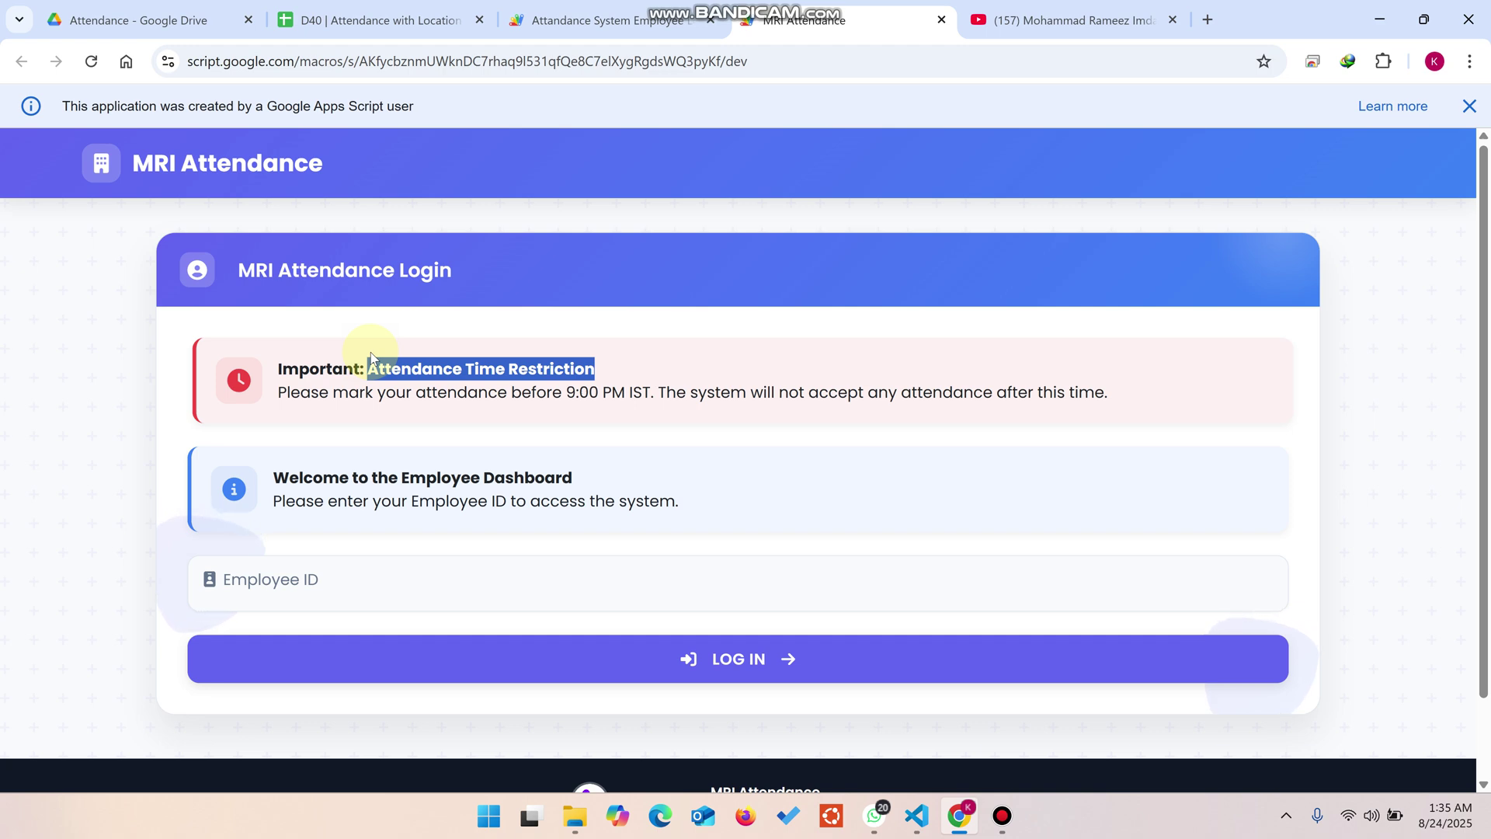
{"action": "left_click_drag", "start_coordinate": [651, 393], "coordinate": [561, 383]}
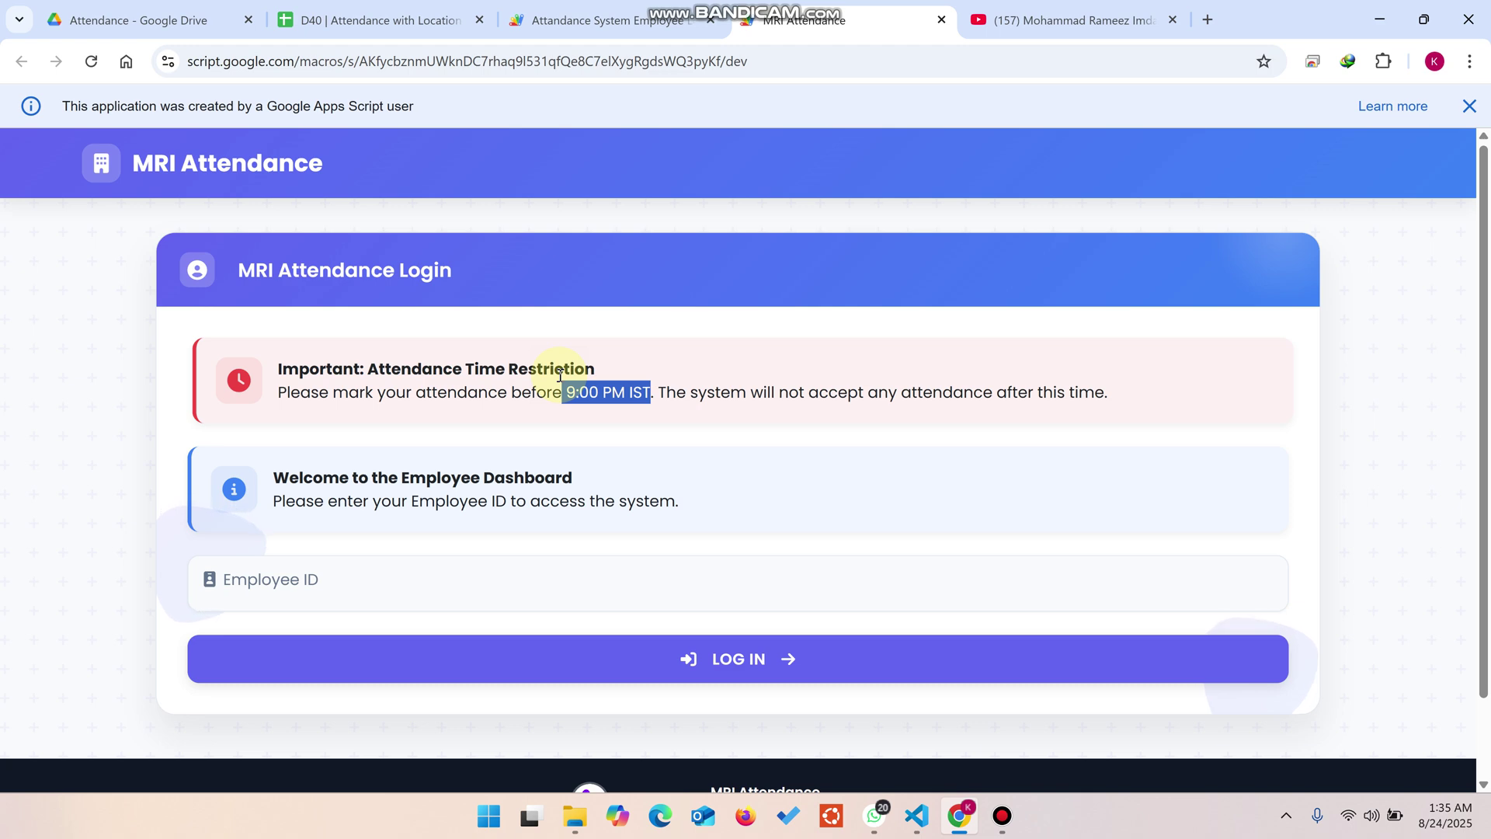
{"action": "left_click", "coordinate": [397, 17]}
- Inspect the EMPLOYEES sheet's Username header in A1 and the username in A3, then return to login
{"action": "left_click", "coordinate": [268, 776]}
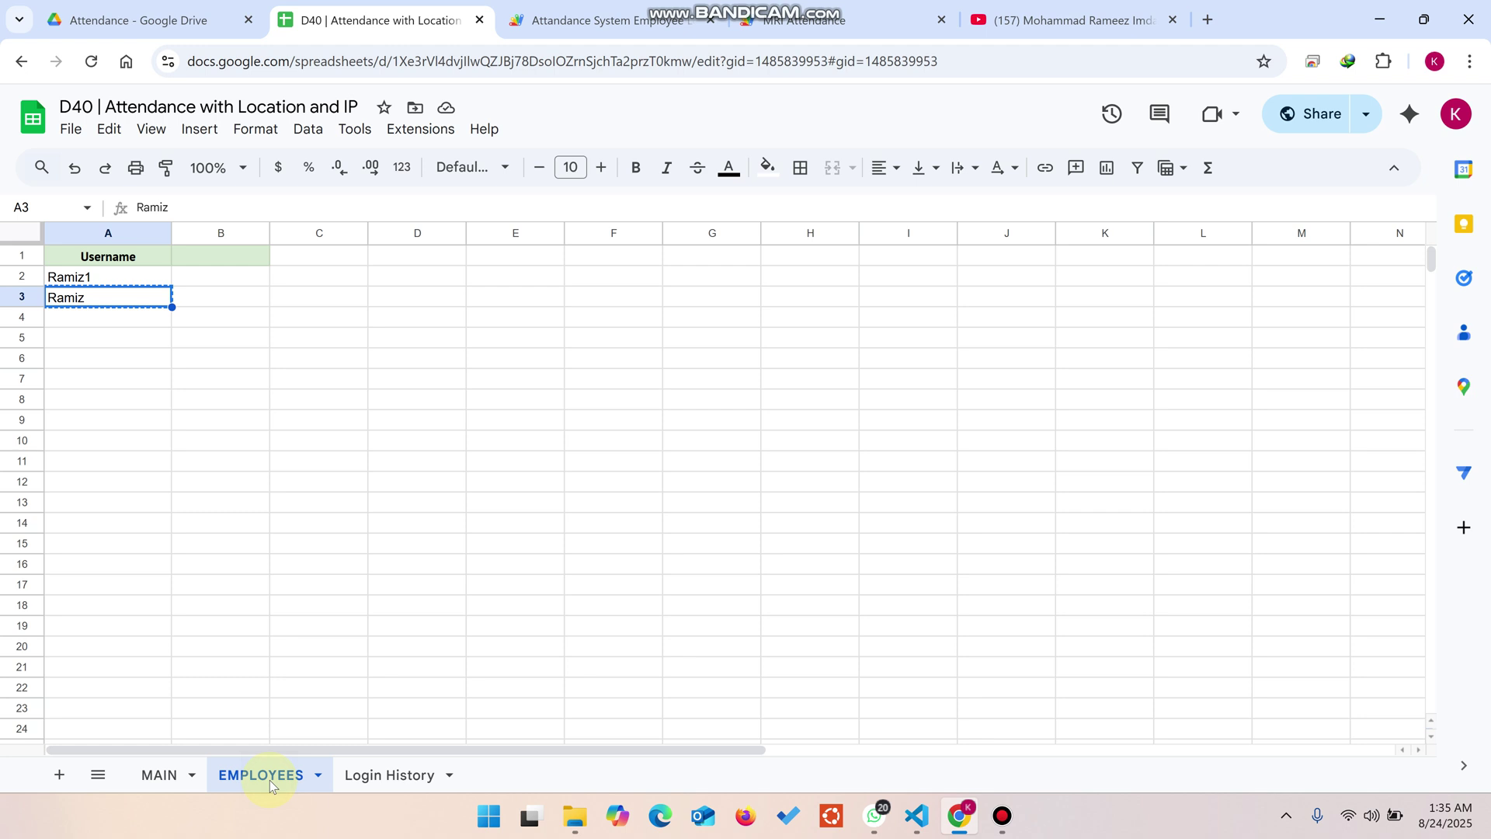
{"action": "left_click", "coordinate": [113, 258]}
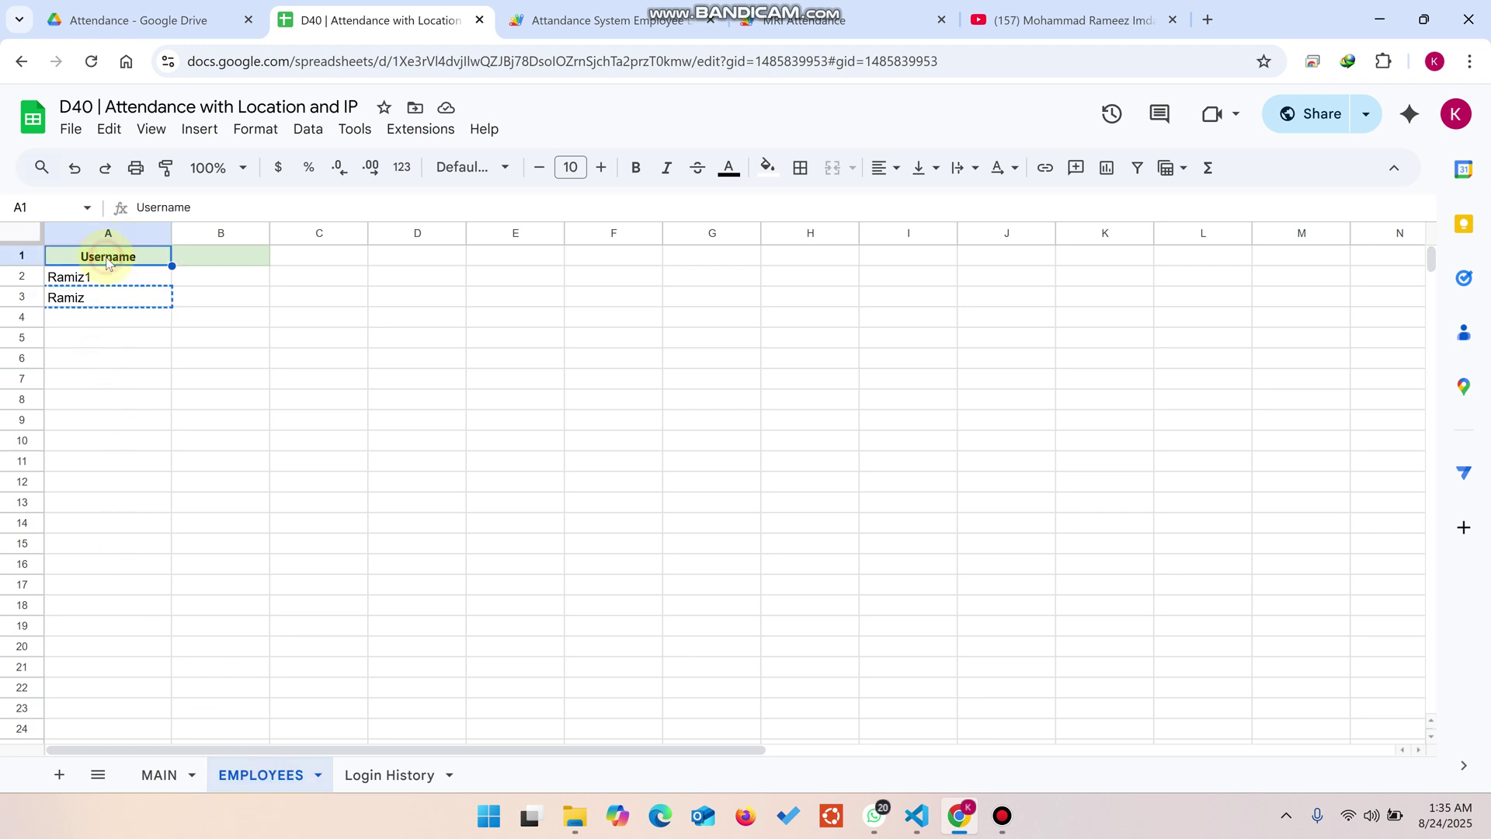
{"action": "left_click", "coordinate": [111, 294]}
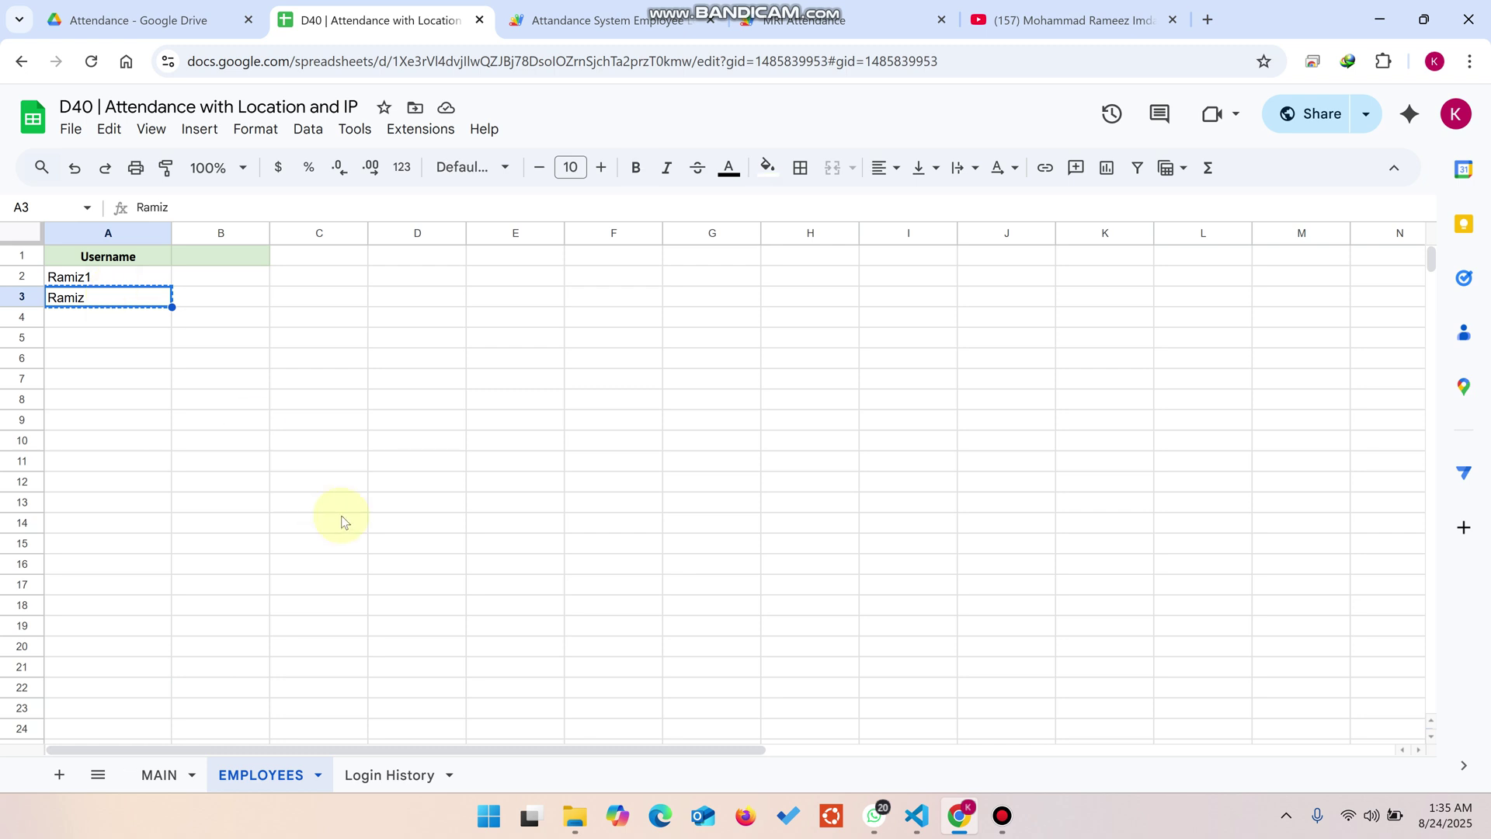
{"action": "key", "text": "ctrl+4"}
- Log in with the employee's ID, then open the spreadsheet's still-empty MAIN sheet
{"action": "left_click", "coordinate": [277, 584]}
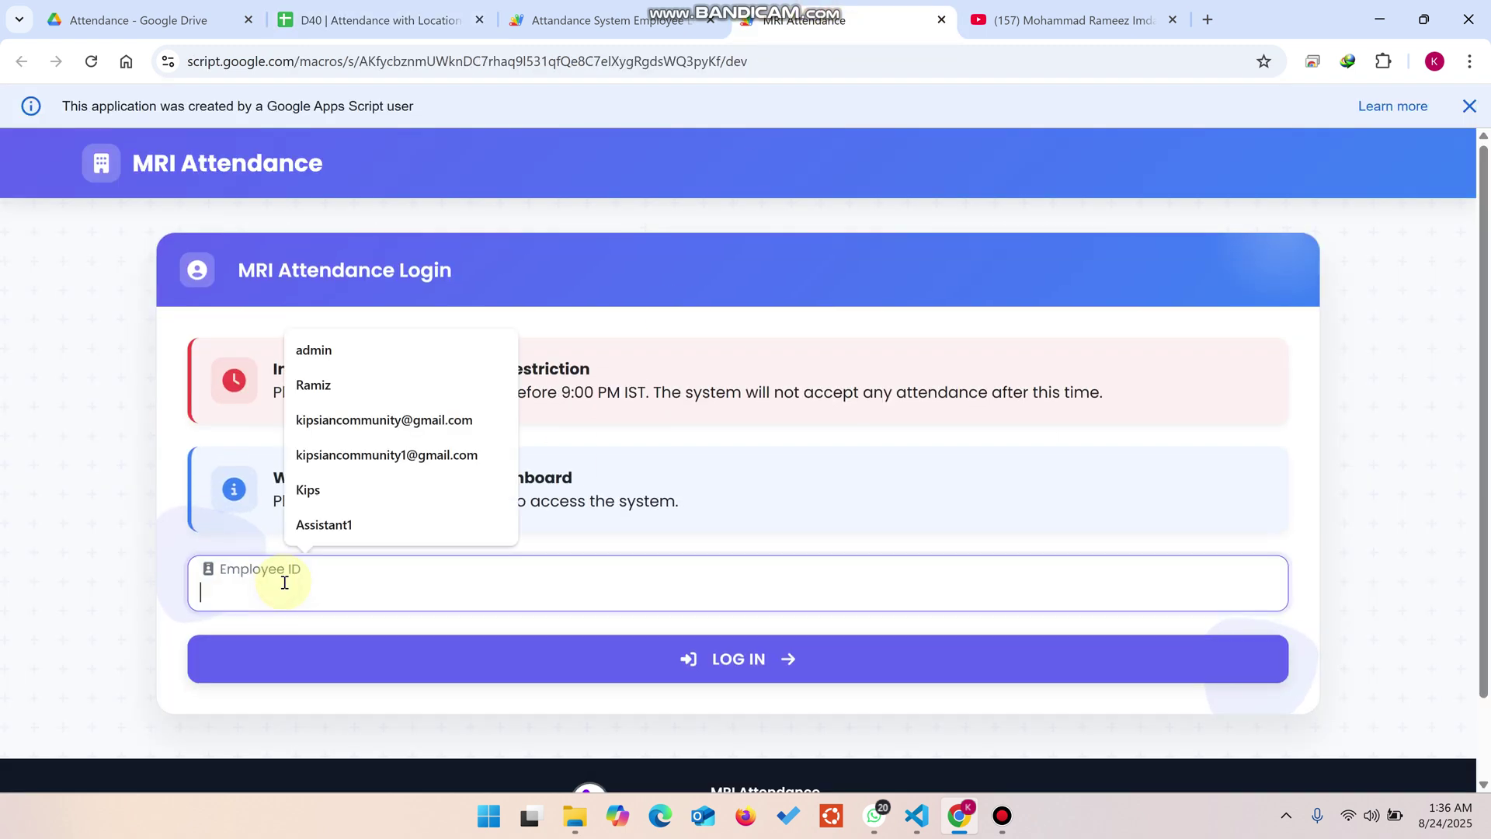
{"action": "type", "text": "Ramiz"}
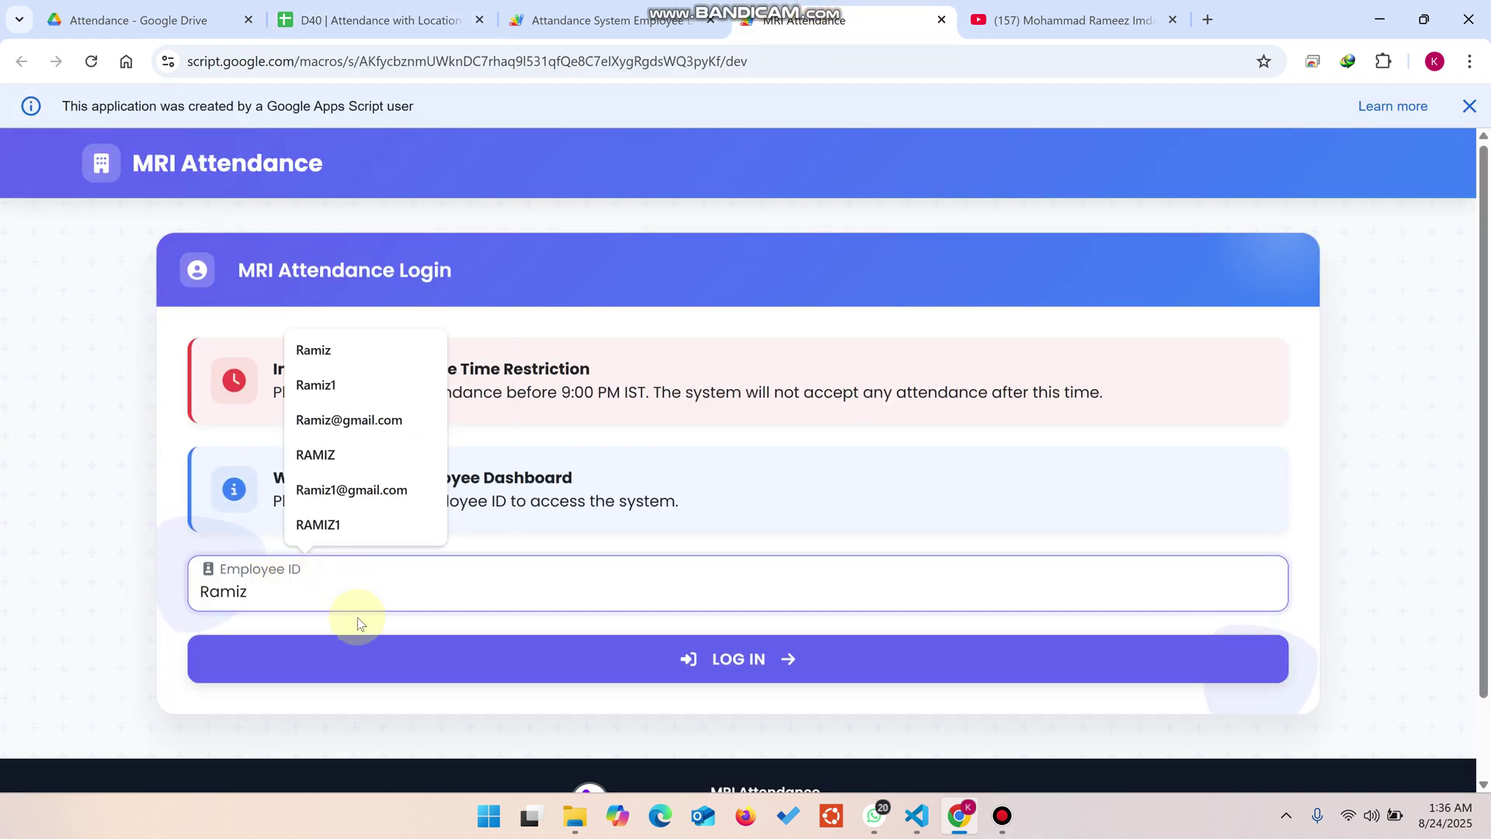
{"action": "left_click", "coordinate": [720, 662]}
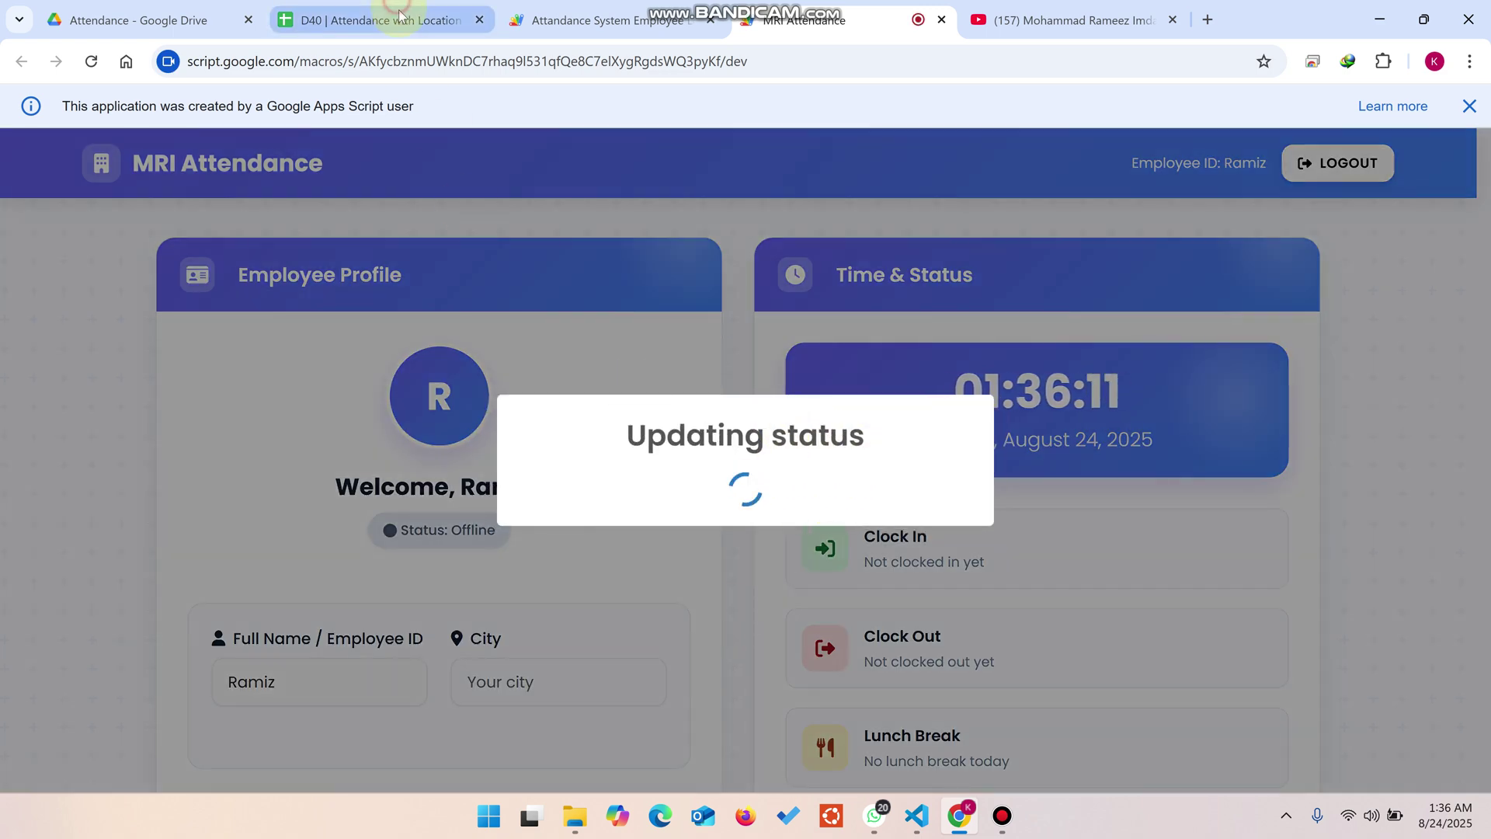
{"action": "left_click", "coordinate": [373, 19]}
{"action": "left_click", "coordinate": [158, 774]}
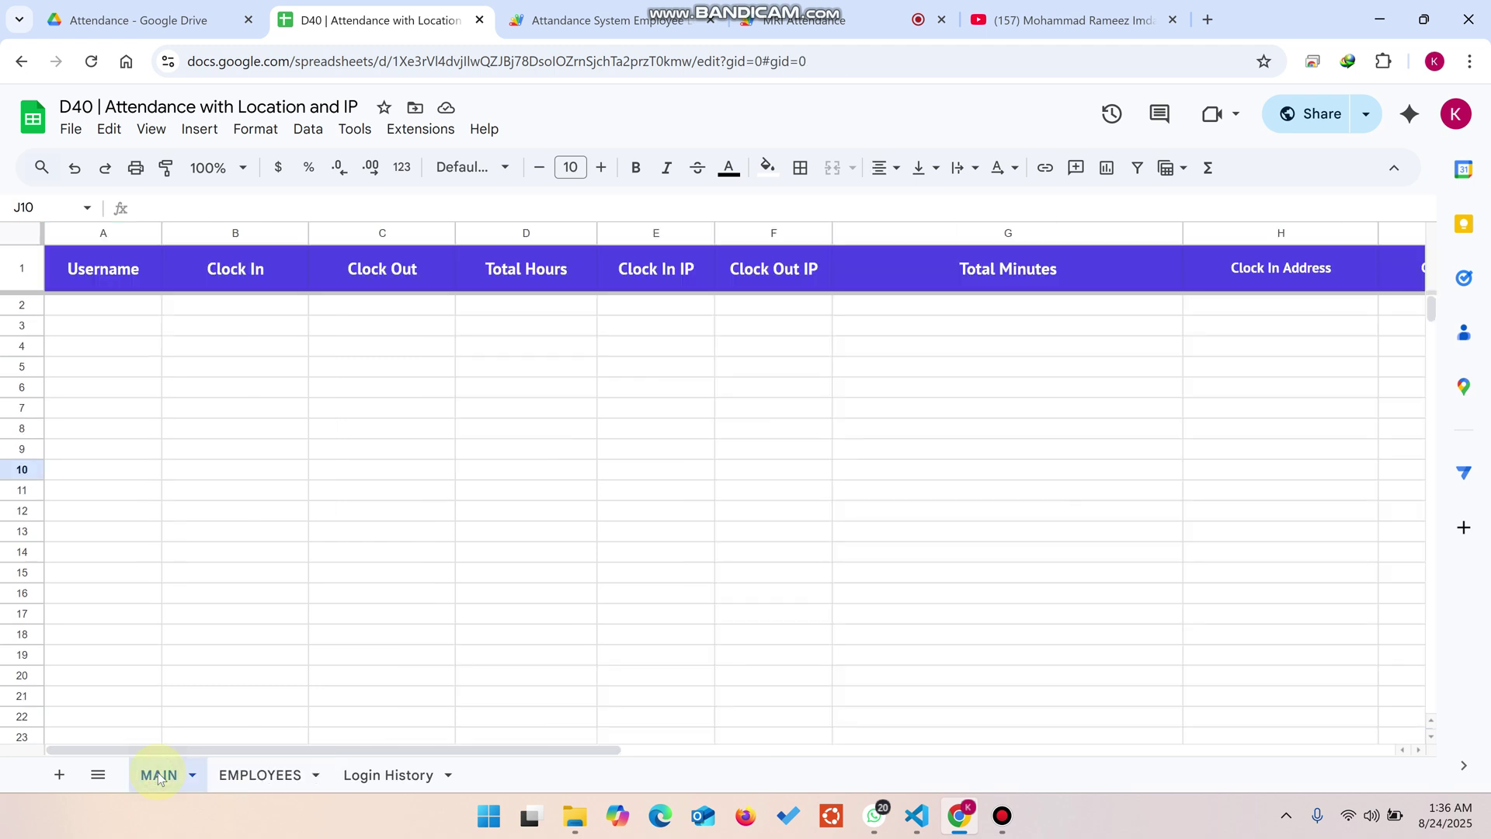
{"action": "left_click", "coordinate": [388, 775]}
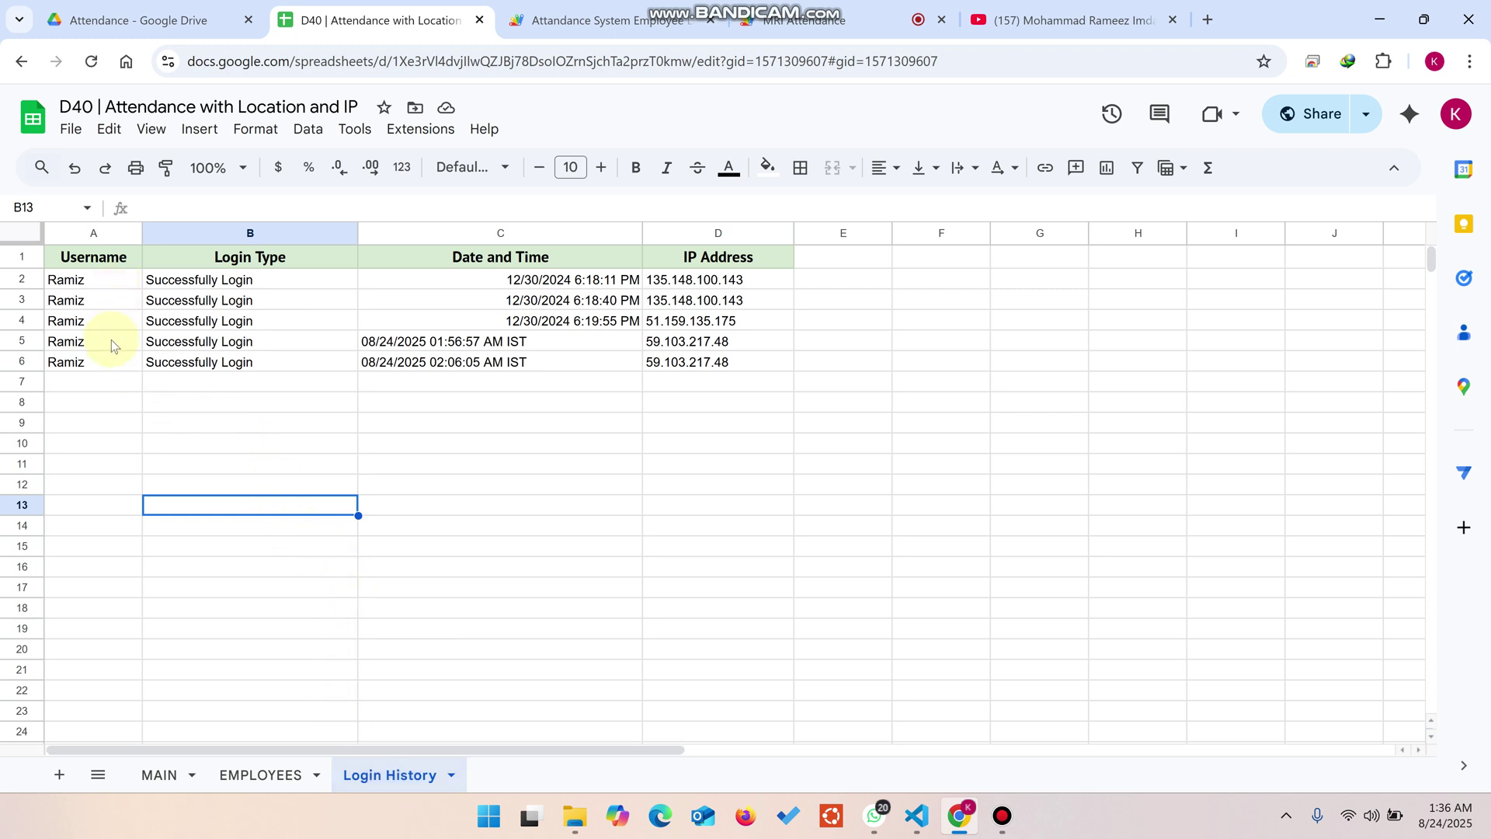
{"action": "left_click", "coordinate": [234, 374]}
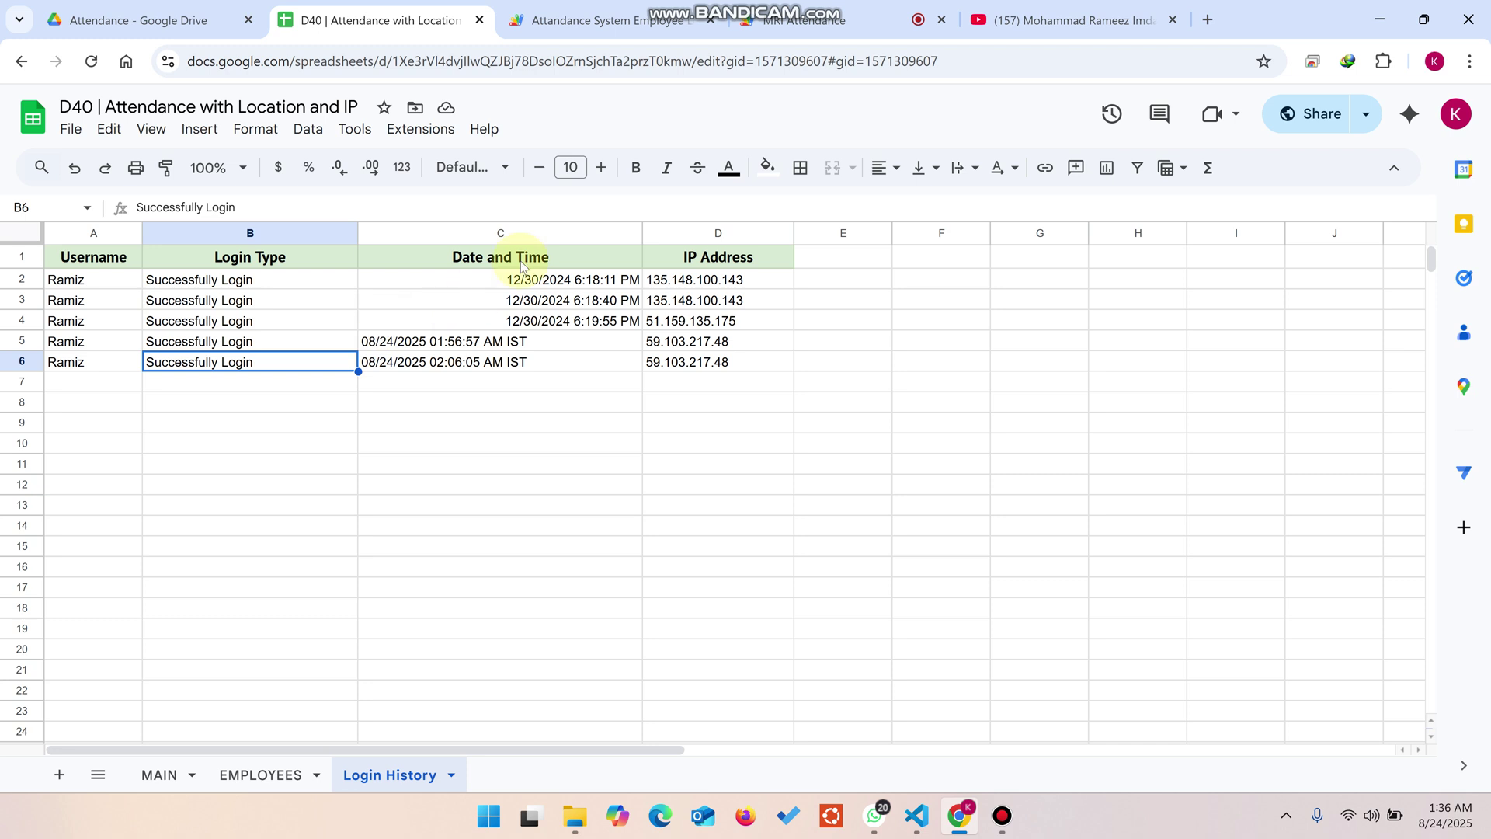
{"action": "left_click", "coordinate": [160, 773]}
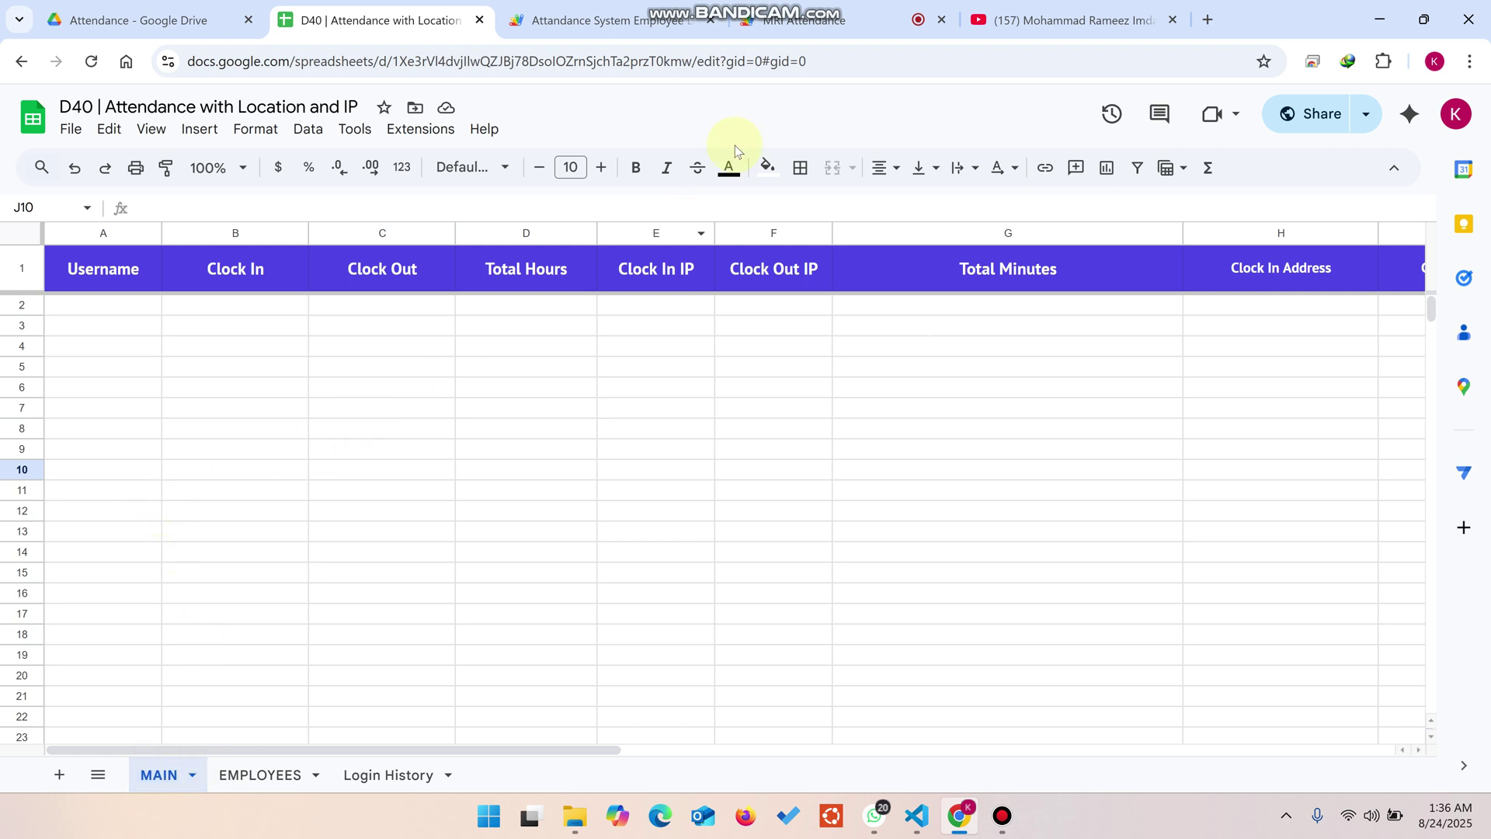
- Compare the dashboard's 'Not clocked in yet' and 'Not clocked out yet' statuses with the spreadsheet
{"action": "left_click", "coordinate": [797, 5]}
{"action": "scroll", "coordinate": [549, 369], "scroll_direction": "down", "scroll_amount": 3}
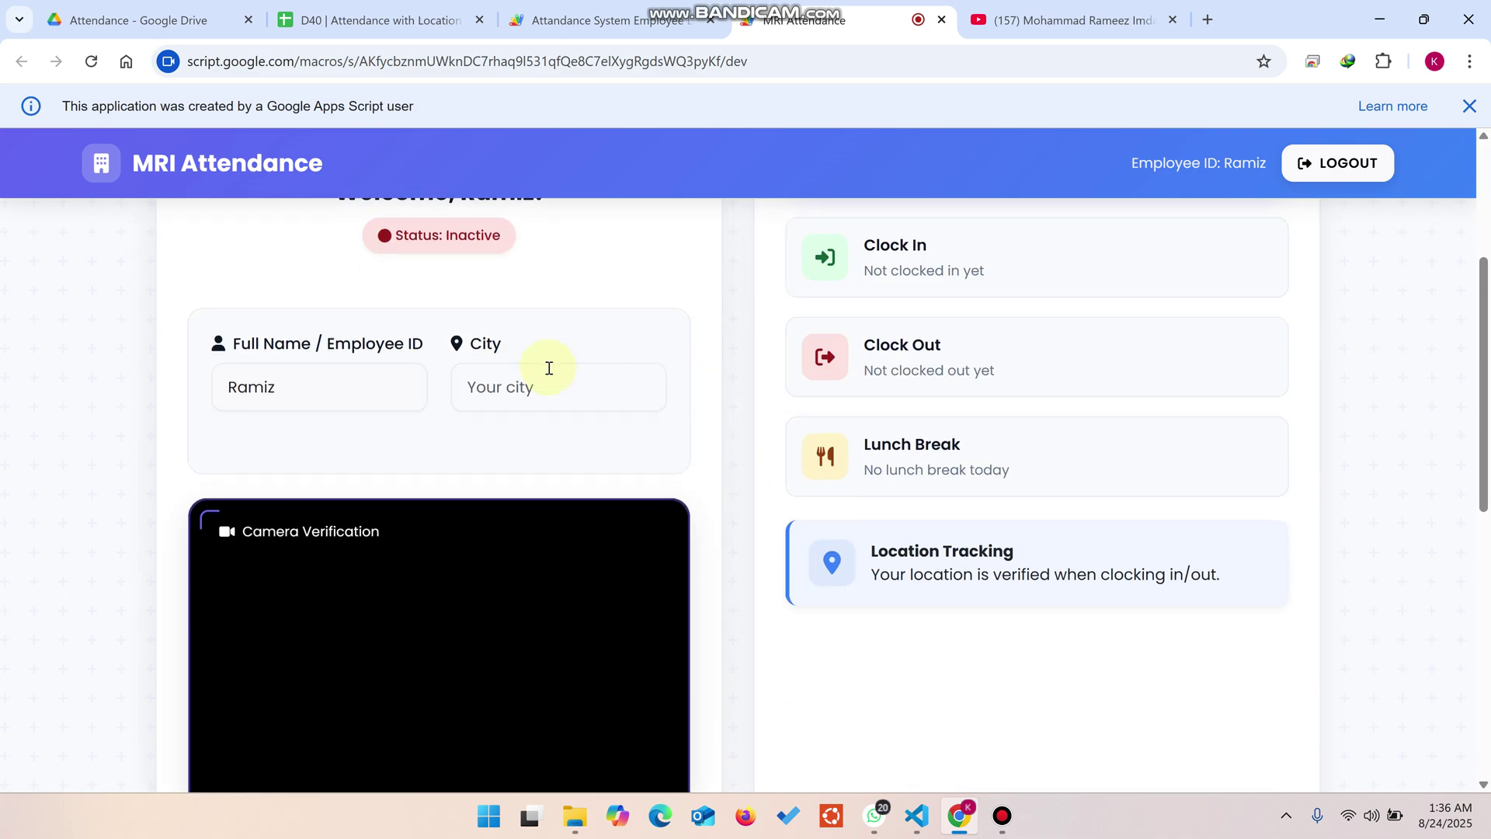
{"action": "scroll", "coordinate": [521, 357], "scroll_direction": "up", "scroll_amount": 1}
{"action": "key", "text": "ctrl+2"}
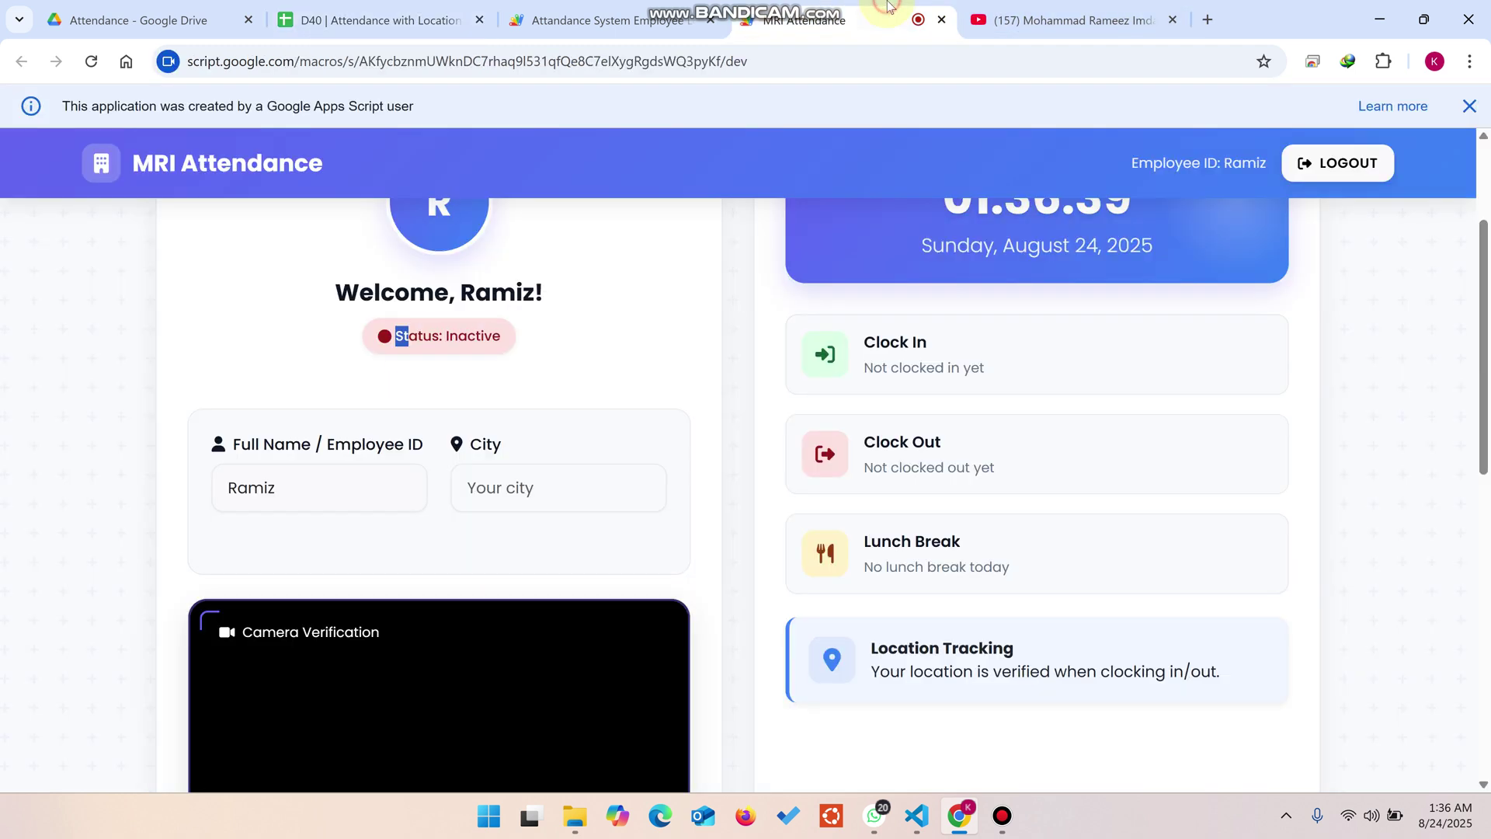
{"action": "left_click", "coordinate": [807, 20]}
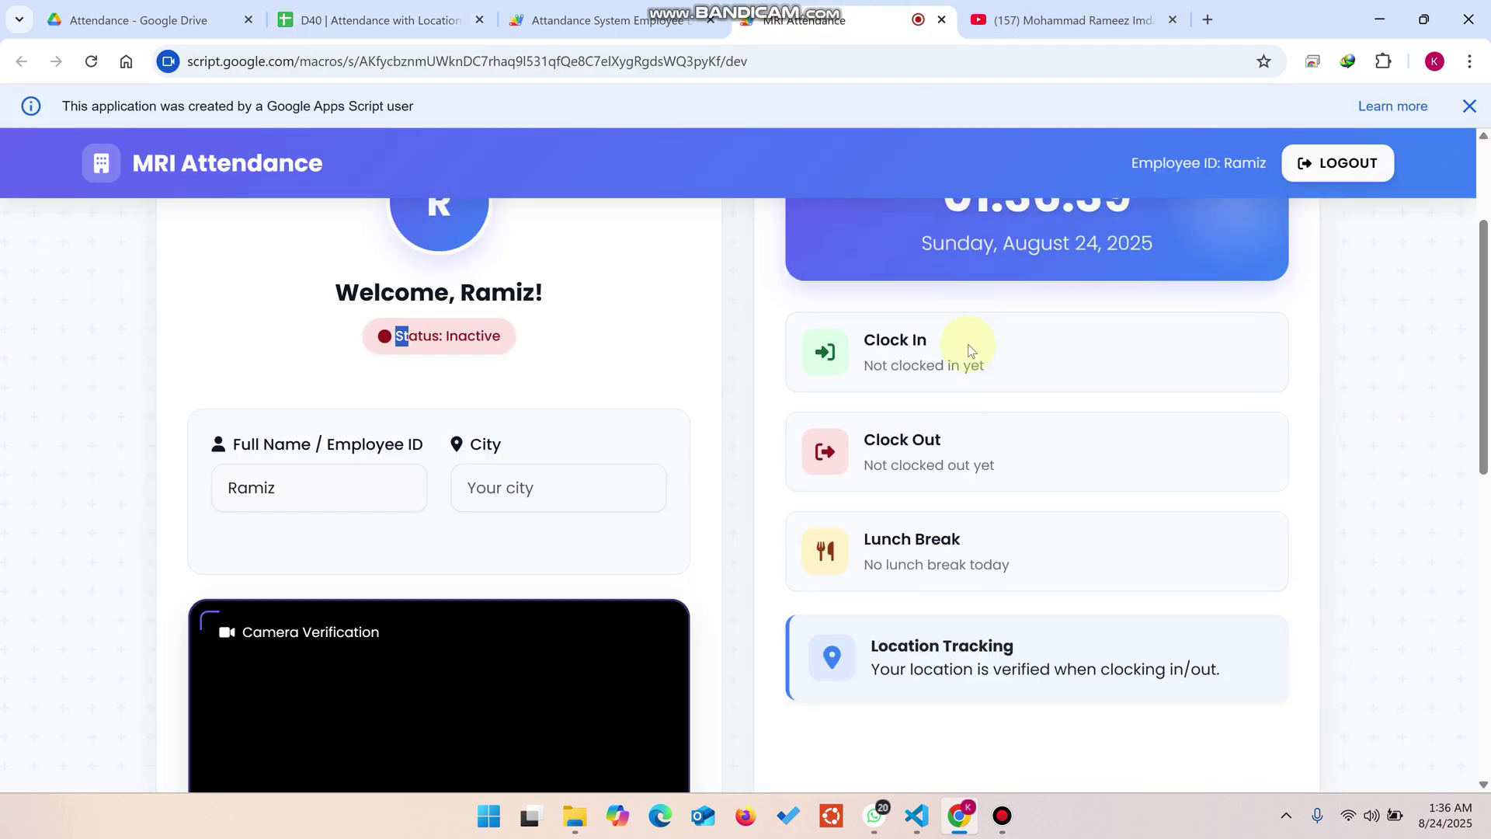
{"action": "left_click_drag", "start_coordinate": [992, 381], "coordinate": [852, 320]}
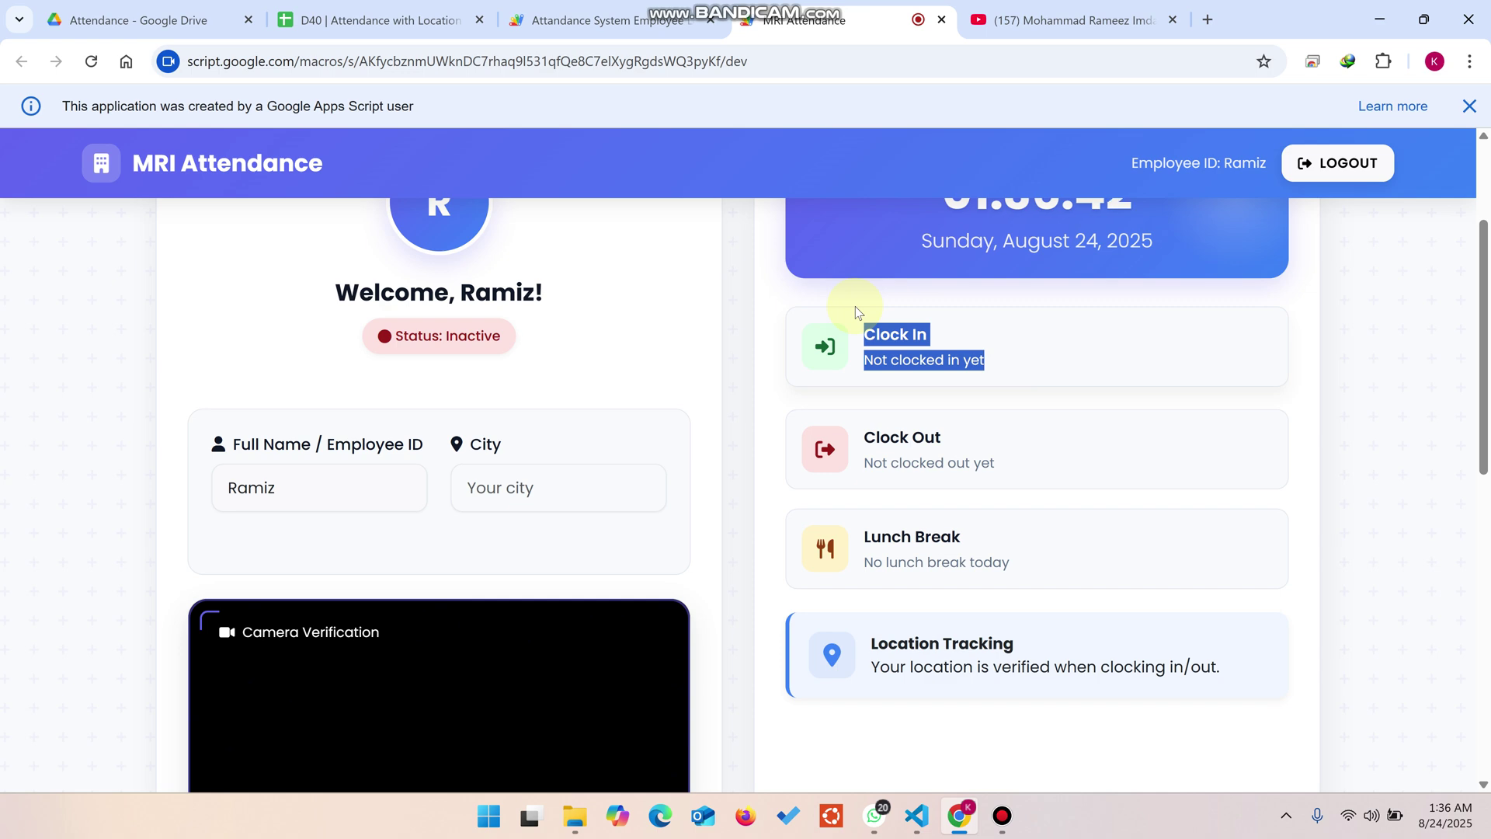
{"action": "left_click_drag", "start_coordinate": [997, 464], "coordinate": [874, 423]}
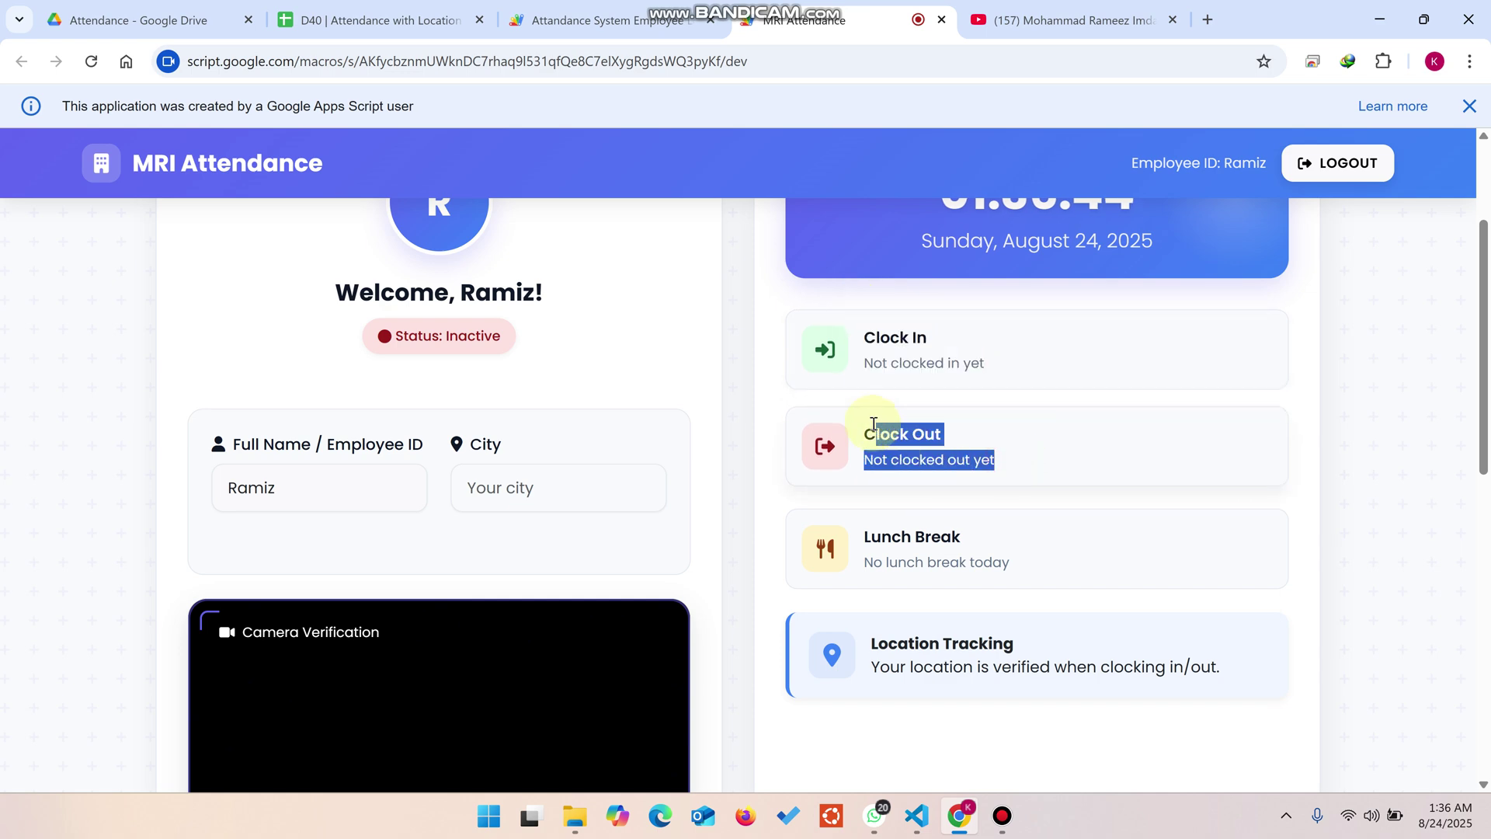
{"action": "left_click", "coordinate": [449, 31]}
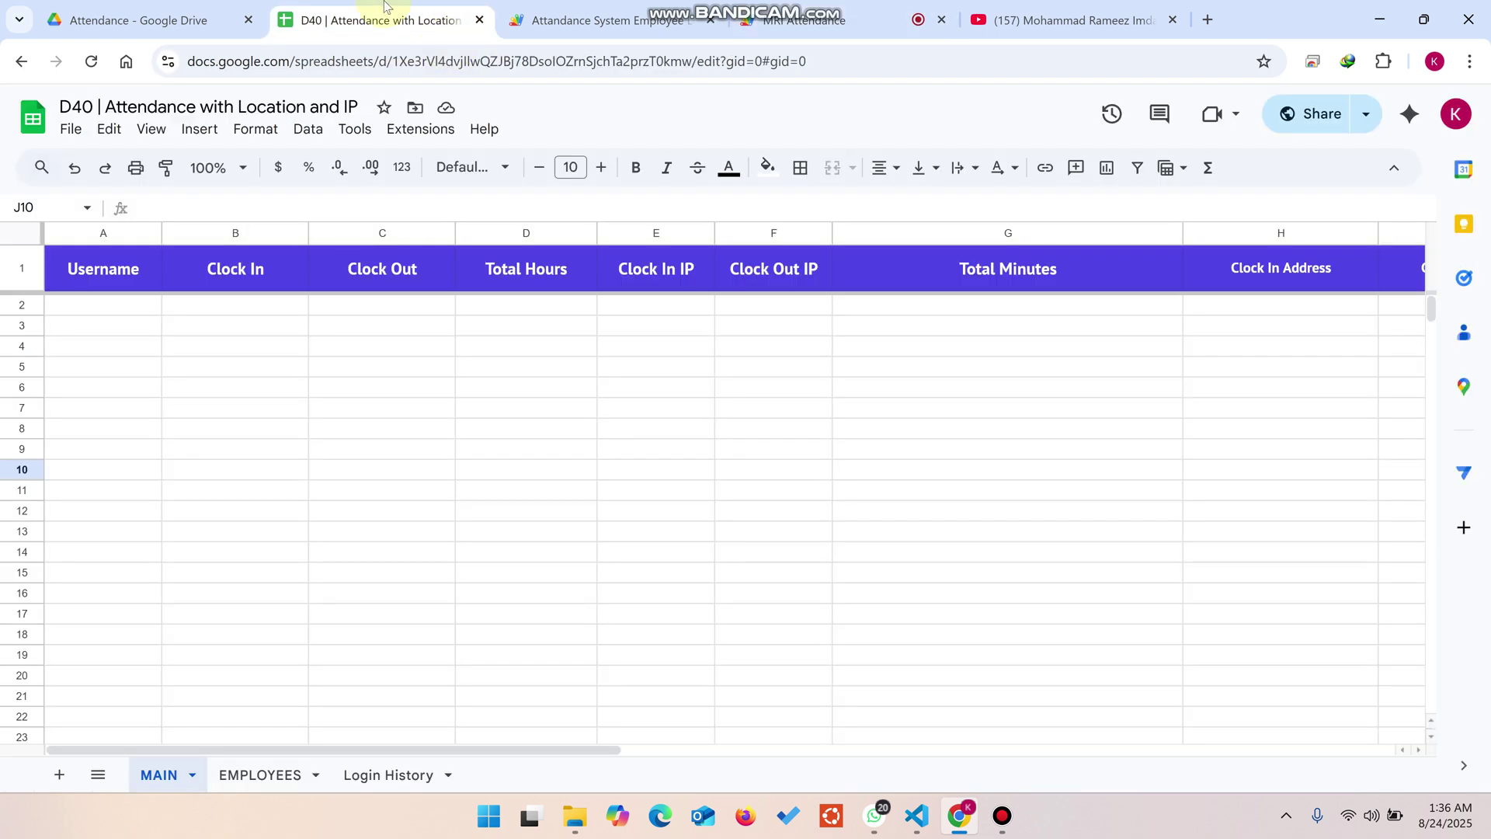
{"action": "left_click", "coordinate": [808, 19]}
- Enter 'Canada' as the city and clock in for the day
{"action": "scroll", "coordinate": [631, 365], "scroll_direction": "down", "scroll_amount": 1}
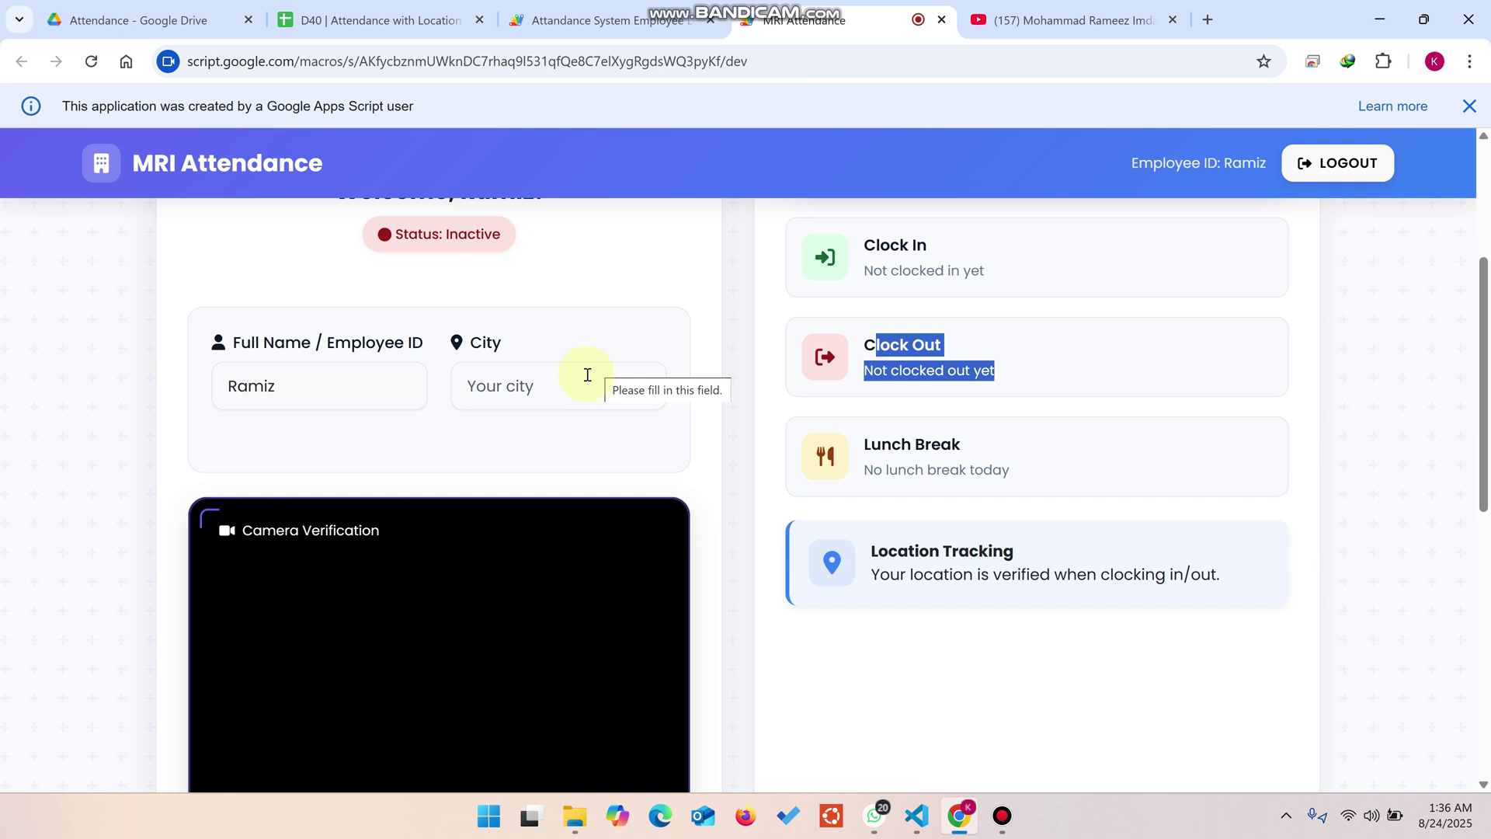
{"action": "left_click", "coordinate": [318, 397]}
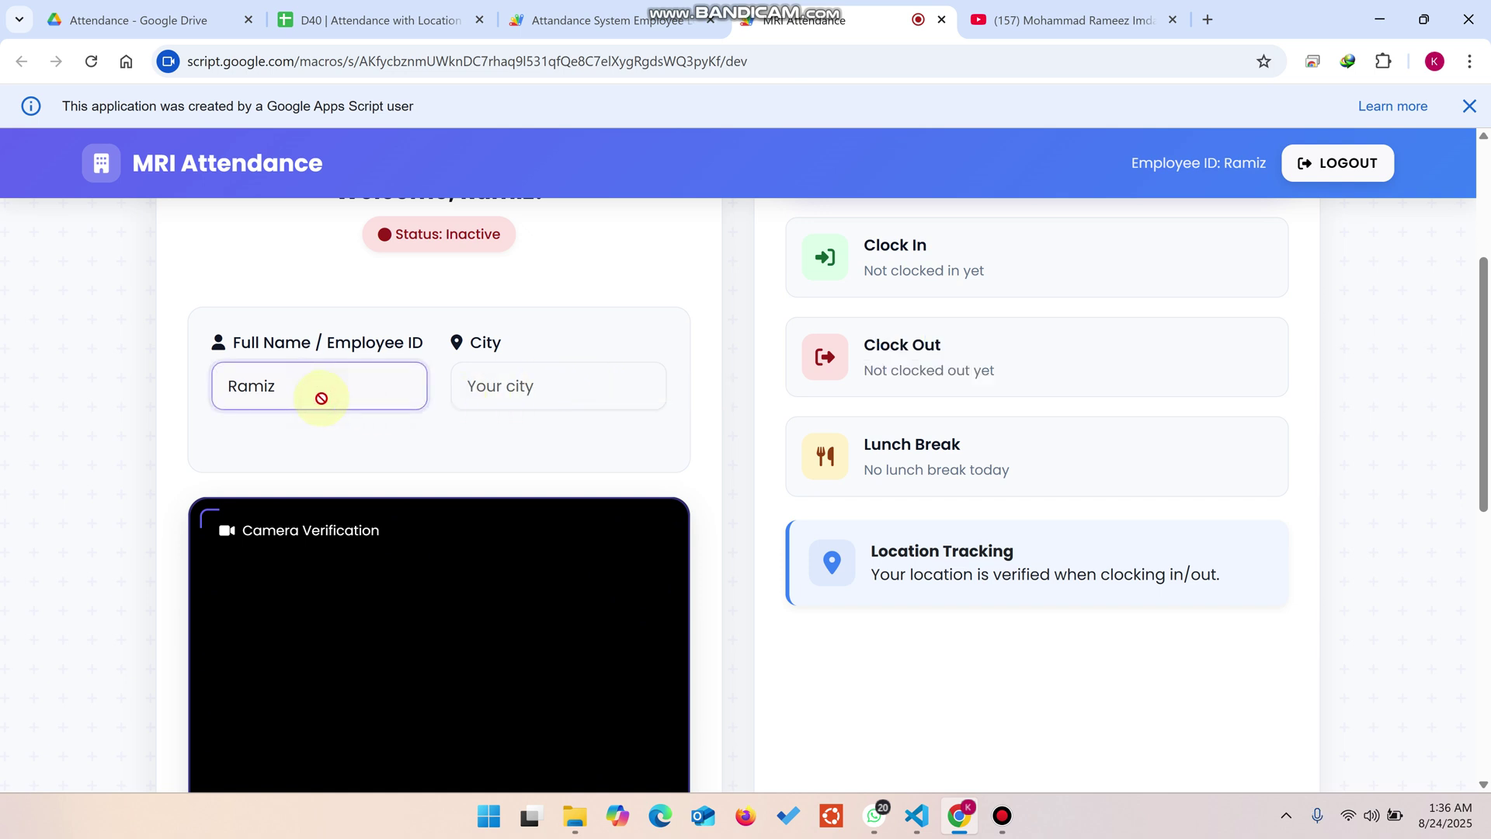
{"action": "left_click", "coordinate": [513, 381]}
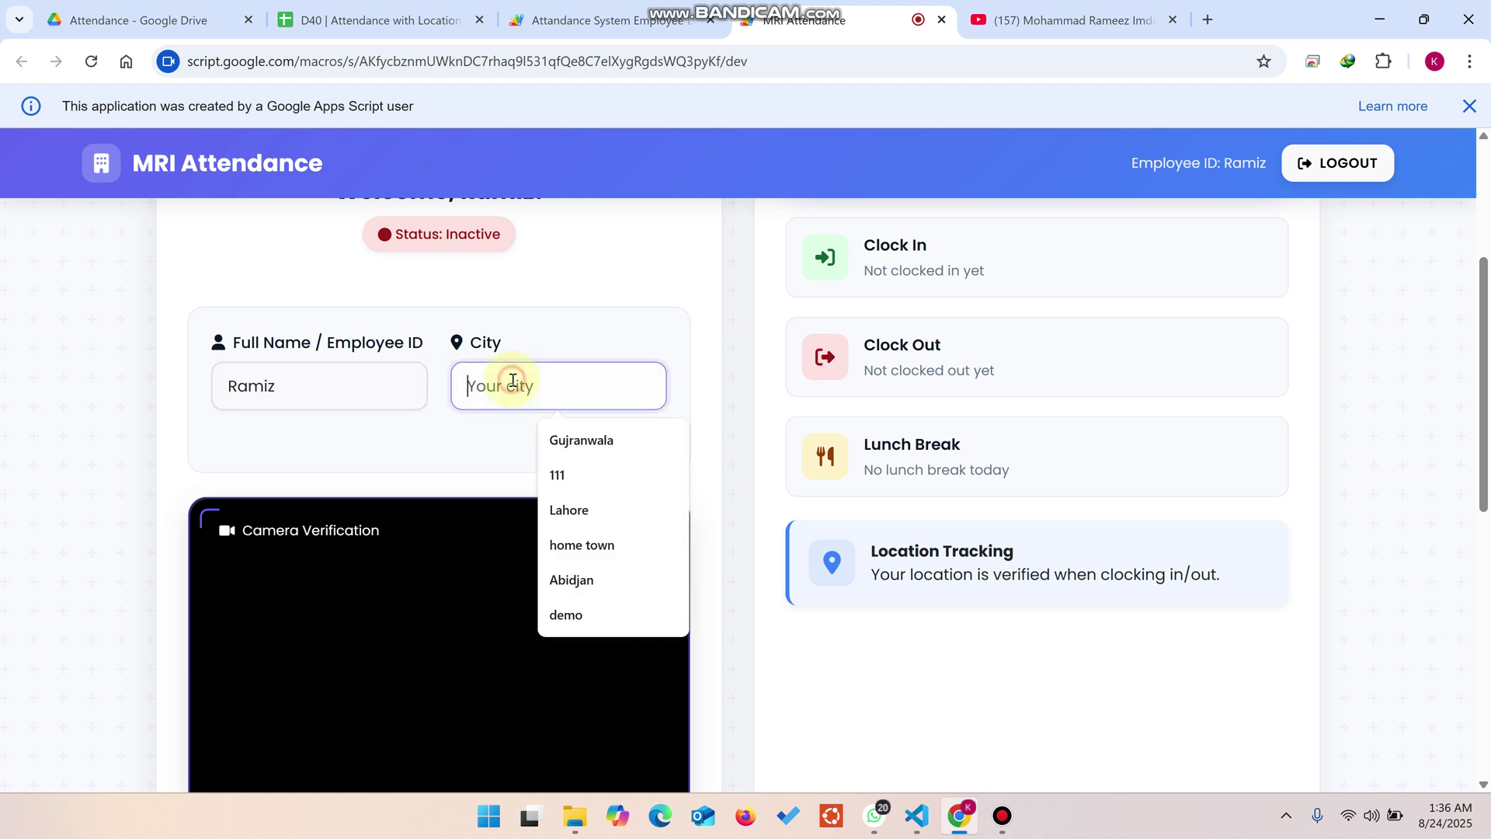
{"action": "type", "text": "Ca"}
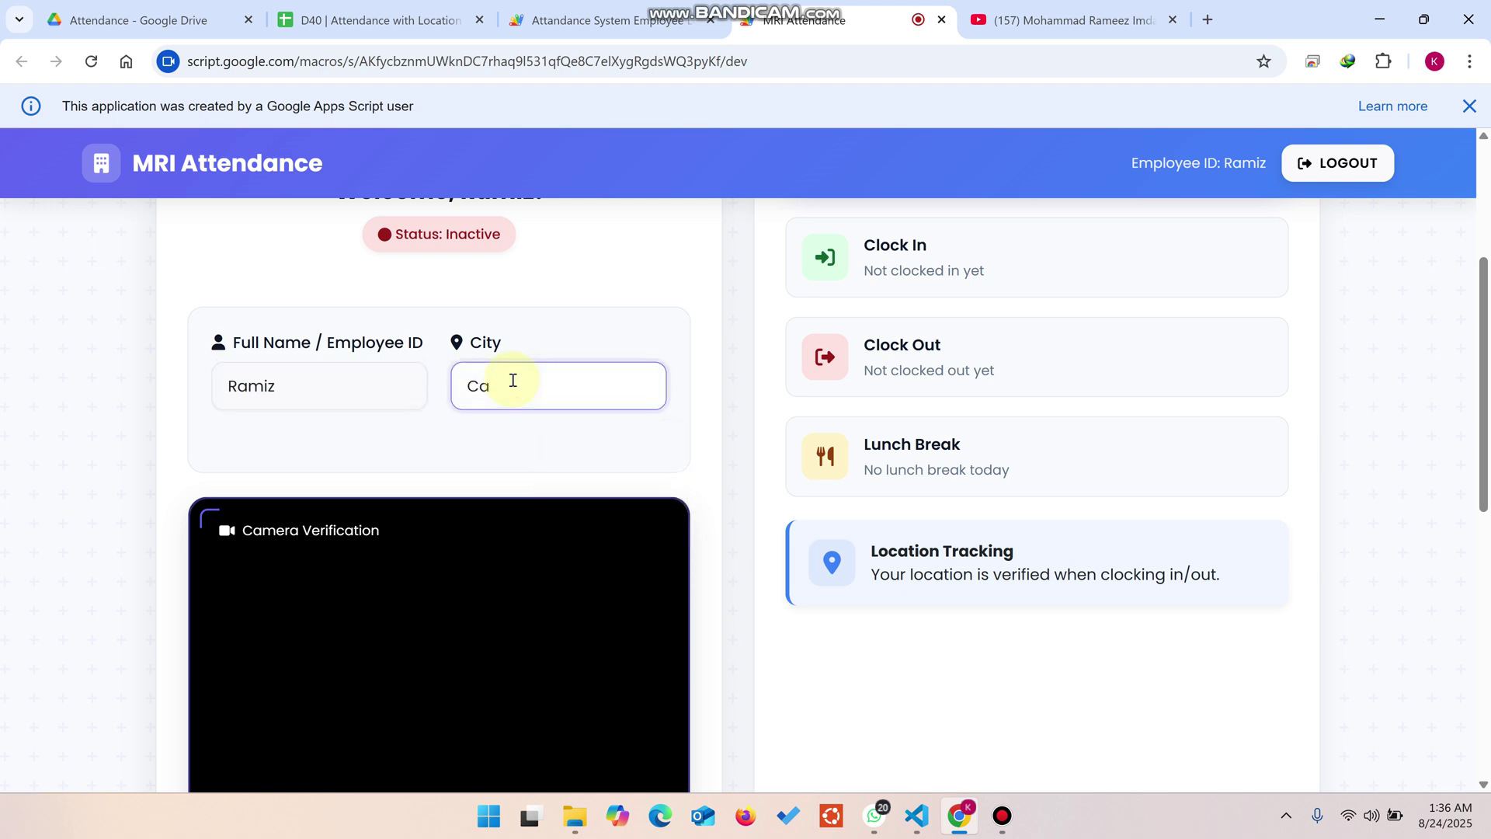
{"action": "type", "text": "nada"}
{"action": "left_click", "coordinate": [594, 302]}
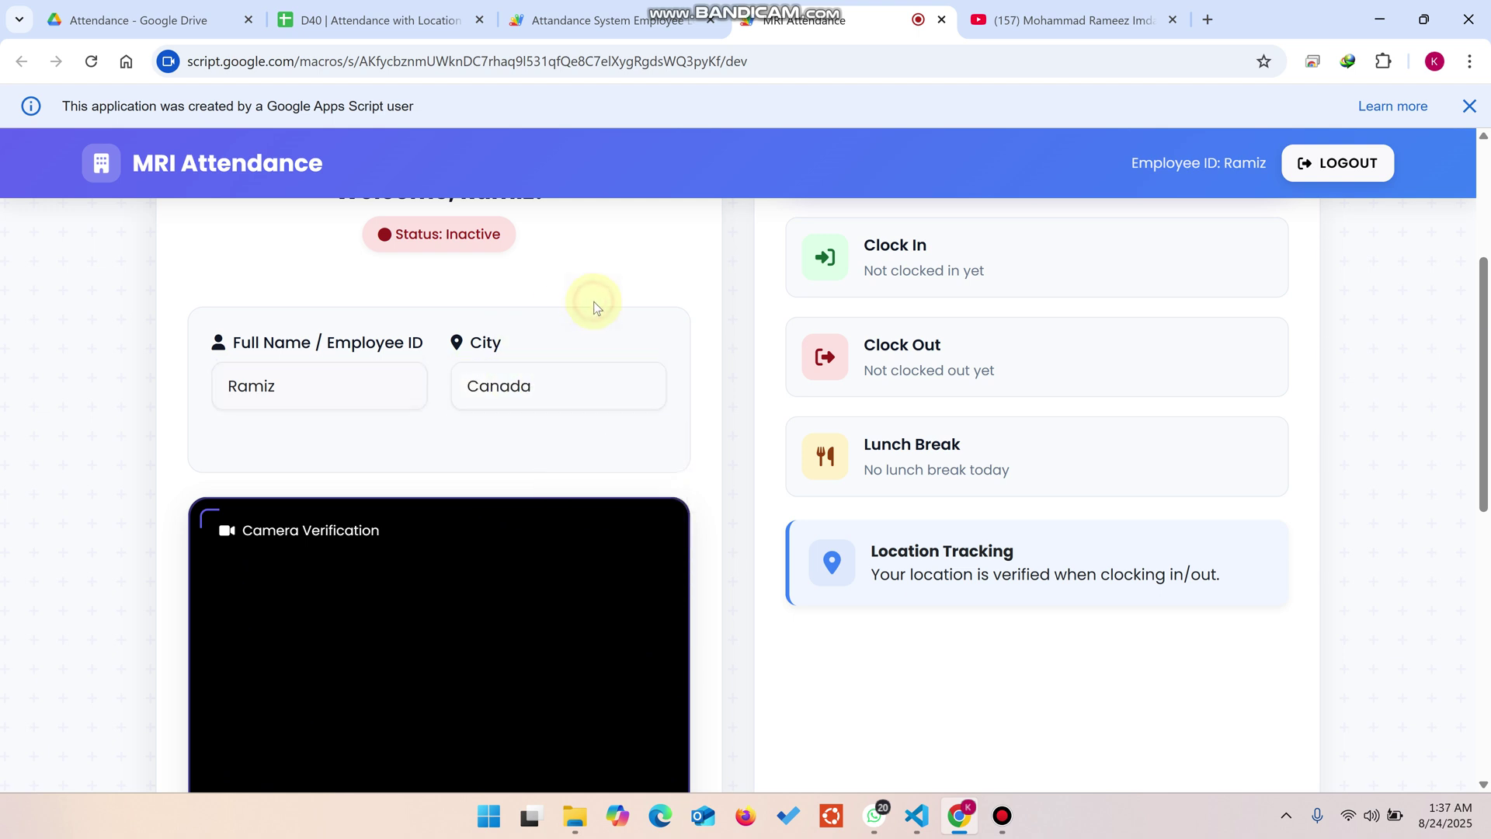
{"action": "scroll", "coordinate": [553, 450], "scroll_direction": "down", "scroll_amount": 4}
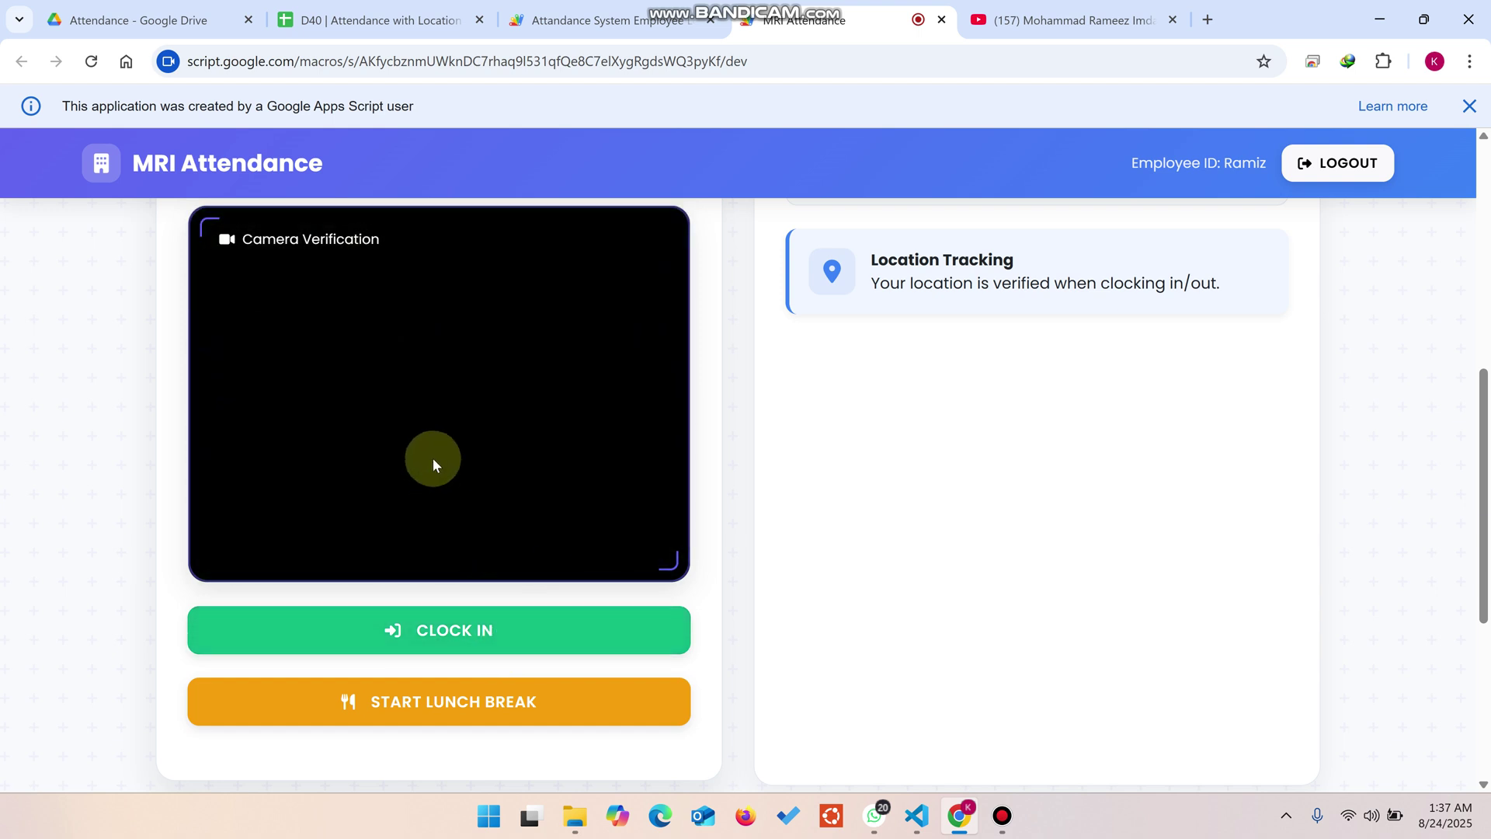
{"action": "left_click", "coordinate": [466, 633]}
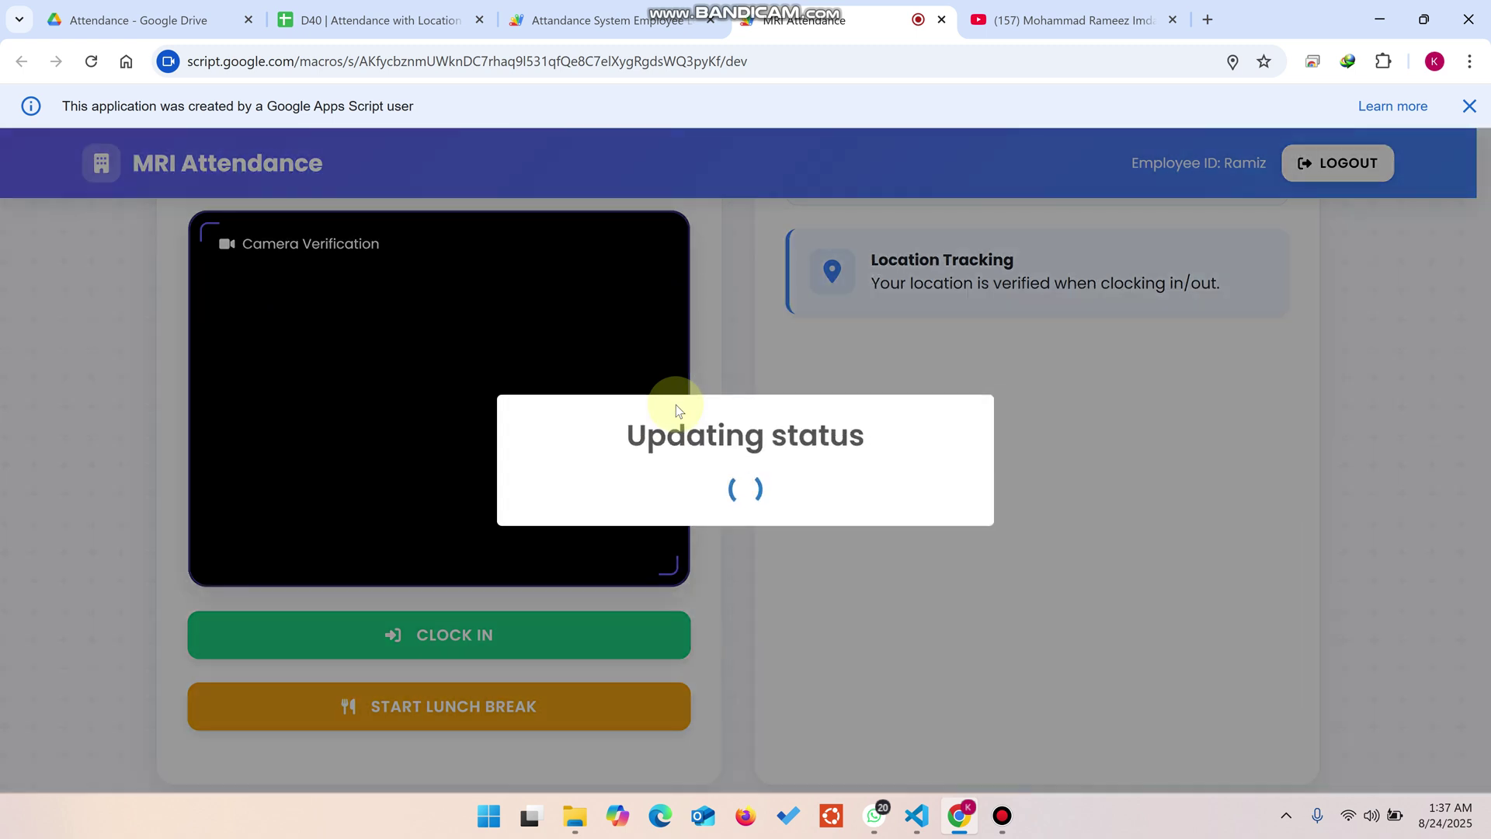
{"action": "left_click", "coordinate": [394, 17]}
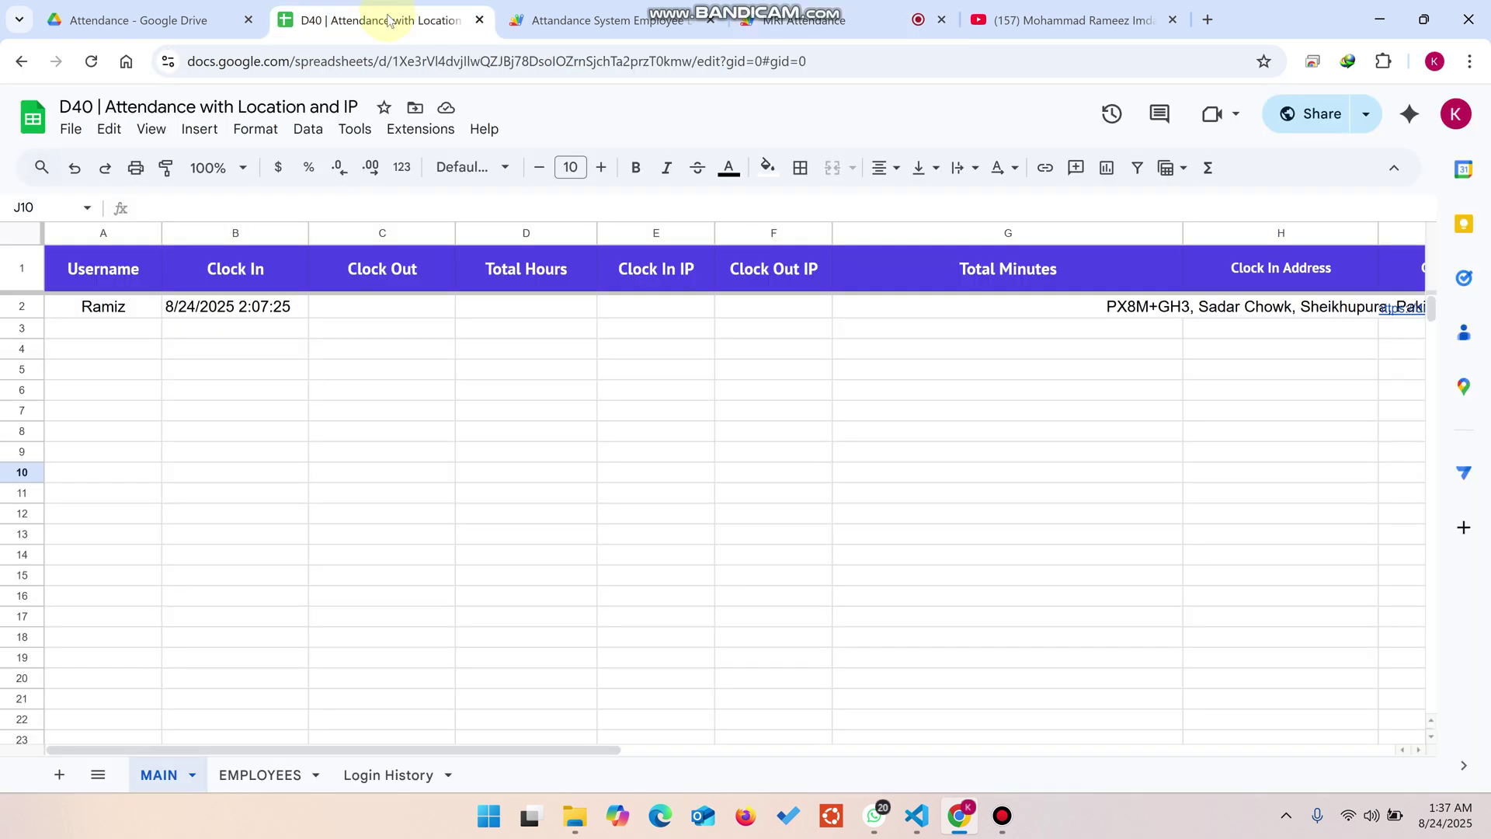
- Check row 2's clock-in time in B2 and the photo-link columns through I2
{"action": "left_click", "coordinate": [24, 306]}
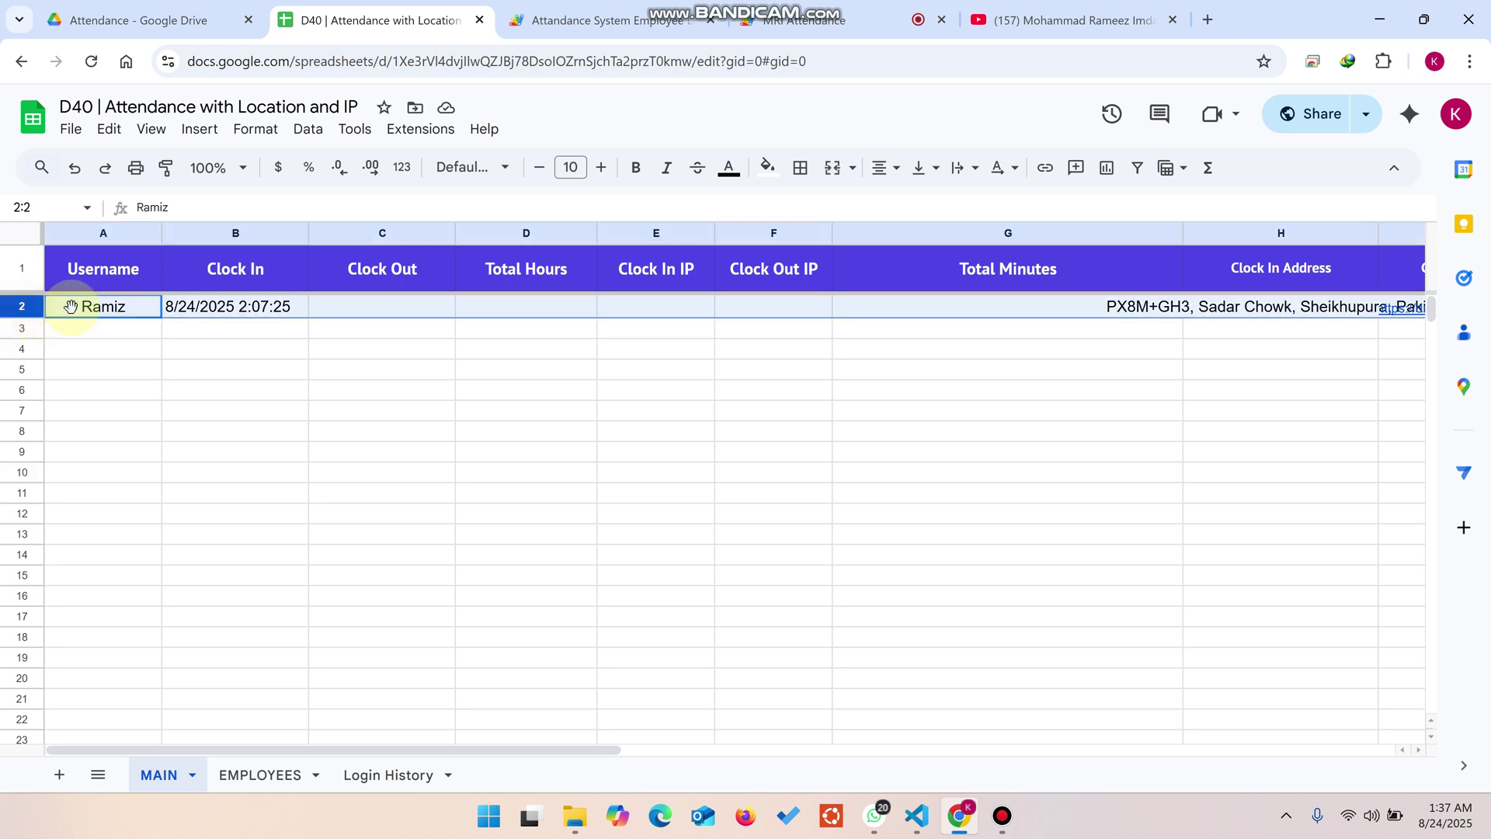
{"action": "left_click", "coordinate": [248, 308]}
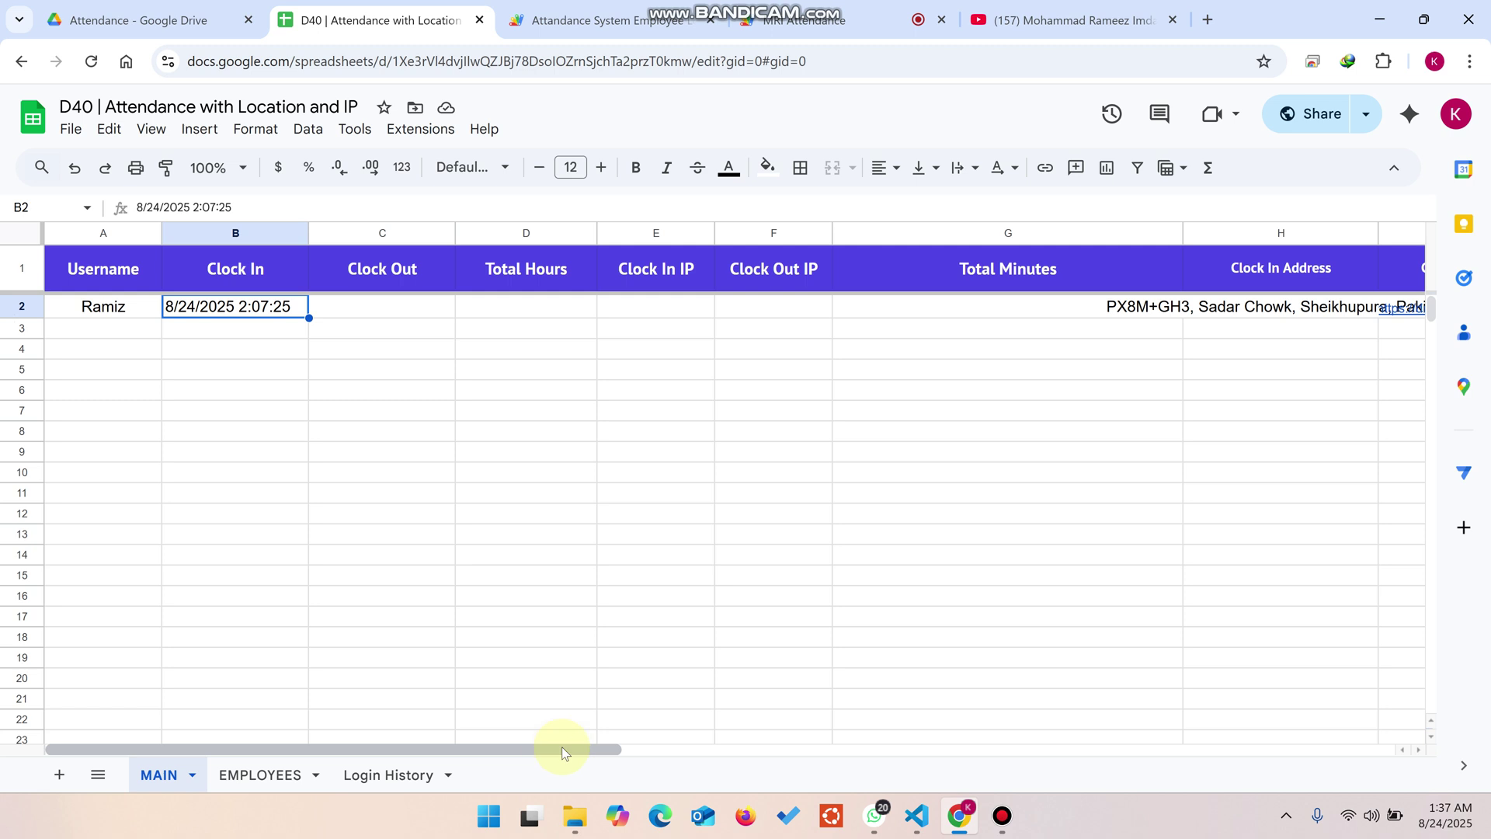
{"action": "left_click_drag", "start_coordinate": [562, 747], "coordinate": [1074, 684]}
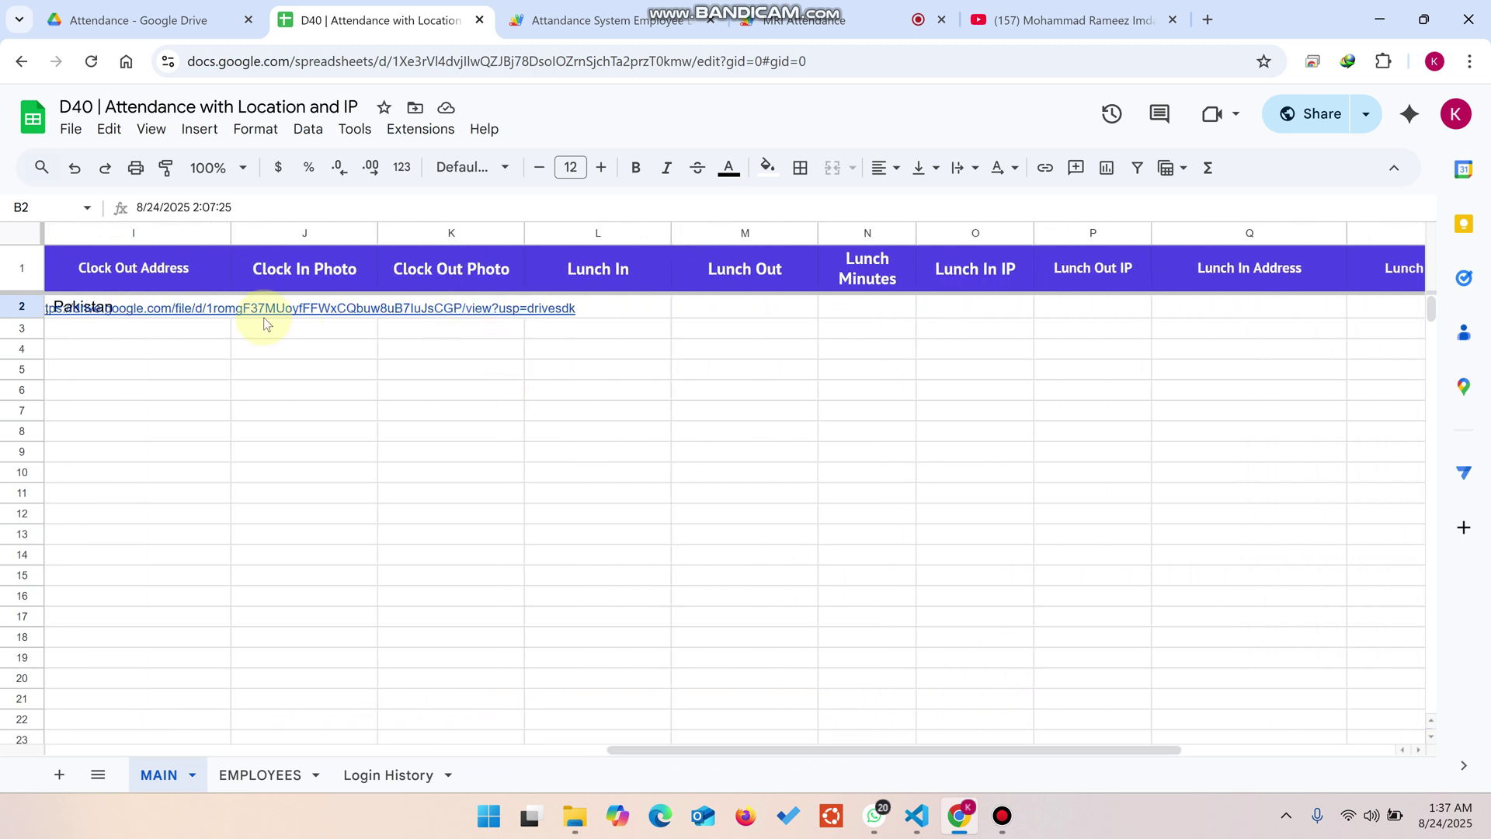
{"action": "left_click", "coordinate": [195, 309]}
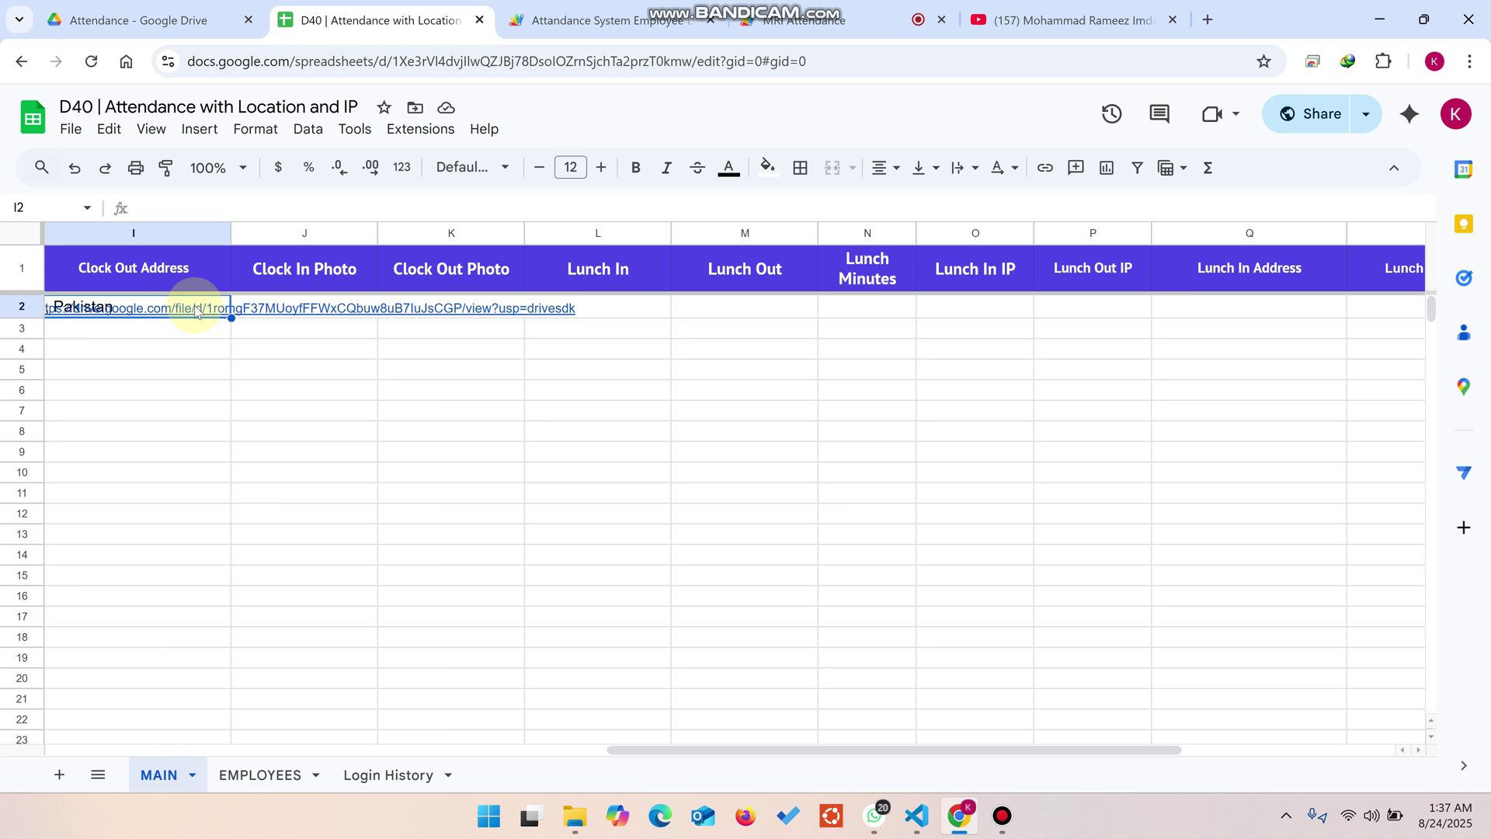
{"action": "left_click", "coordinate": [804, 20]}
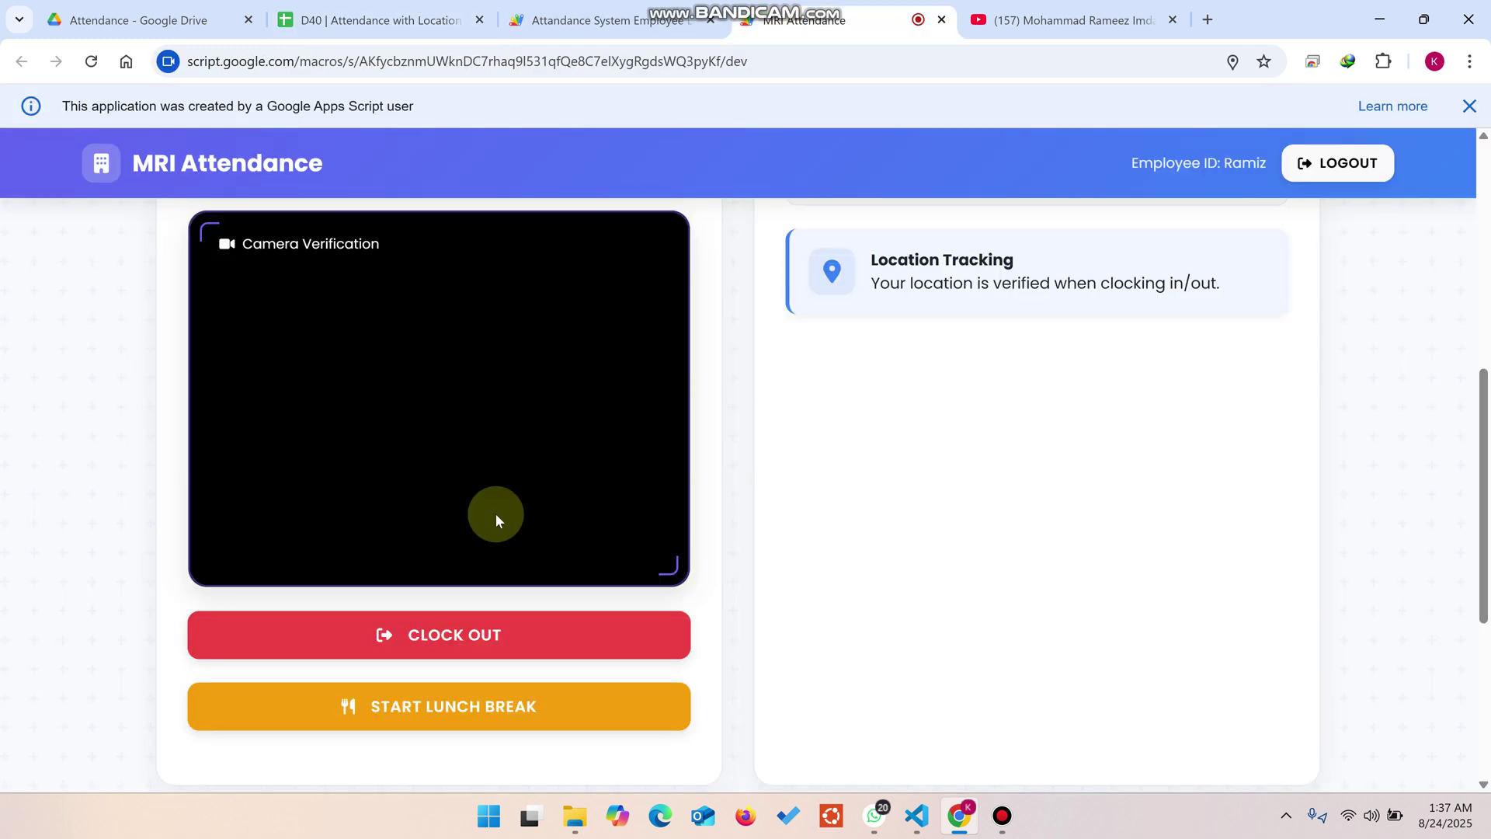
- Open the Attendance folder in Google Drive to view the captured photos
{"action": "left_click", "coordinate": [155, 20]}
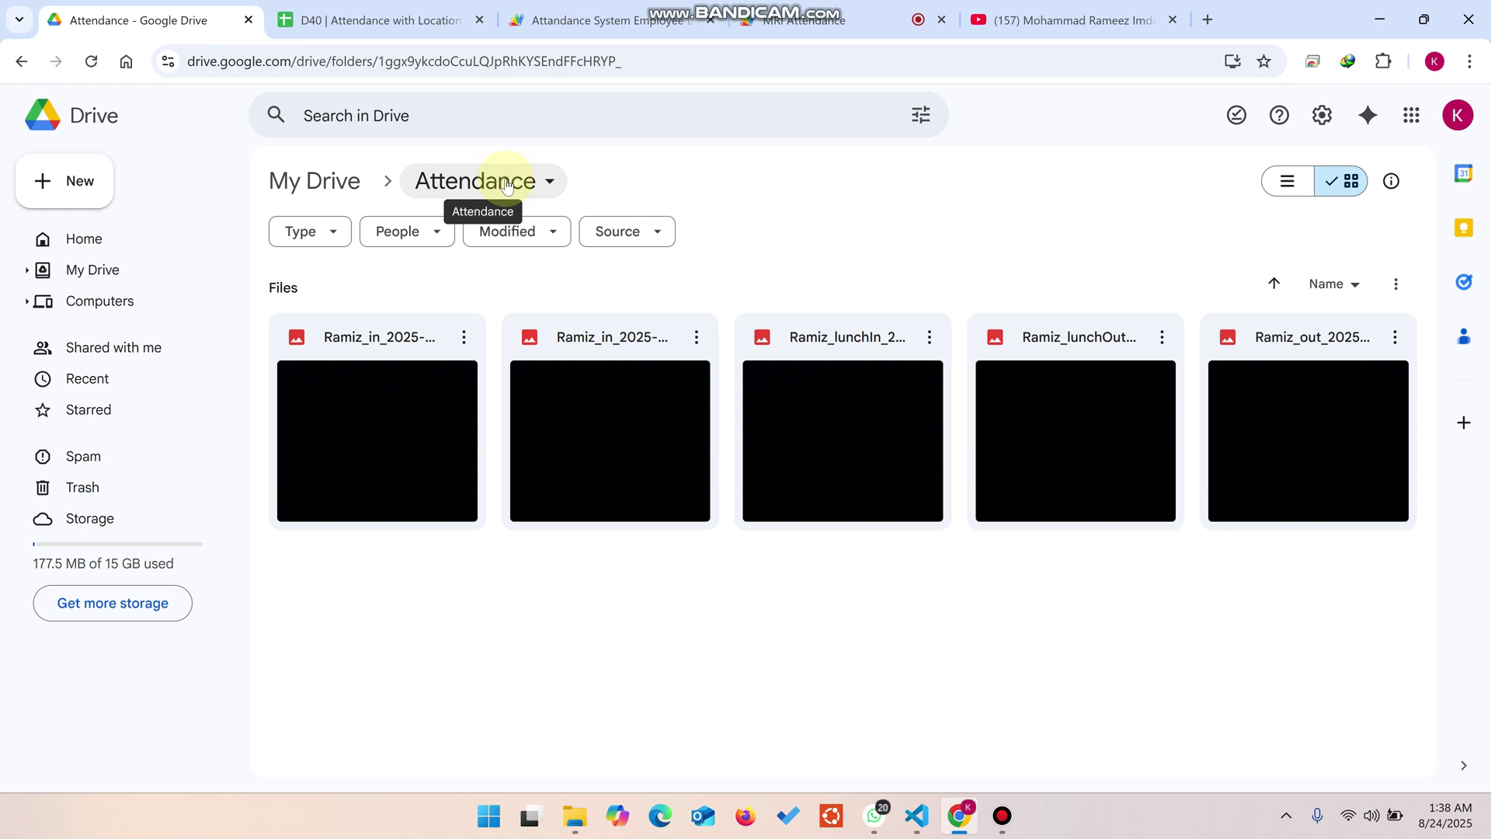
- Log out and back in with the saved employee ID, dismissing the Apps Script notice
{"action": "left_click", "coordinate": [824, 31]}
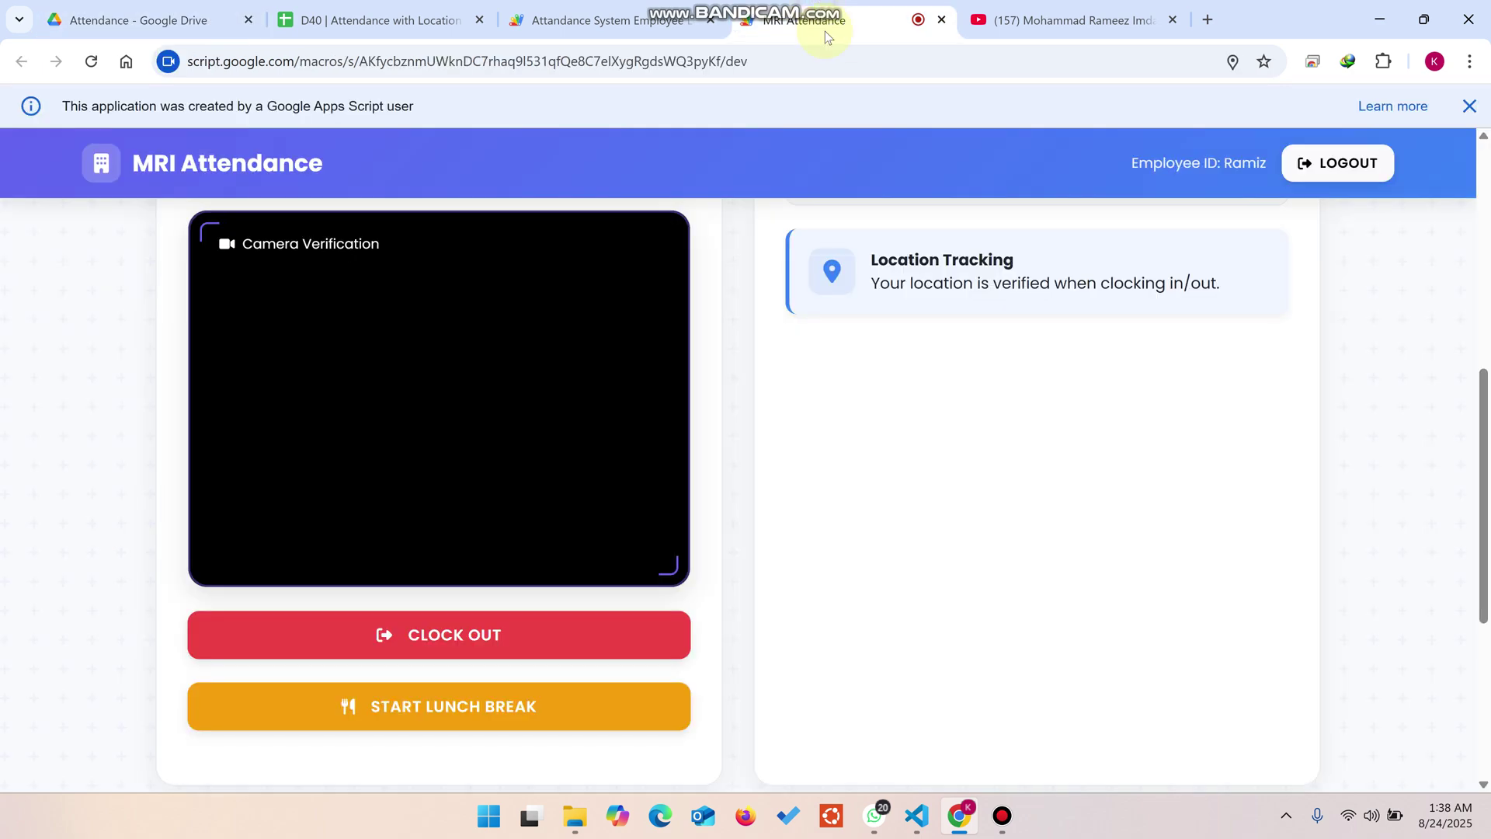
{"action": "scroll", "coordinate": [943, 453], "scroll_direction": "up", "scroll_amount": 6}
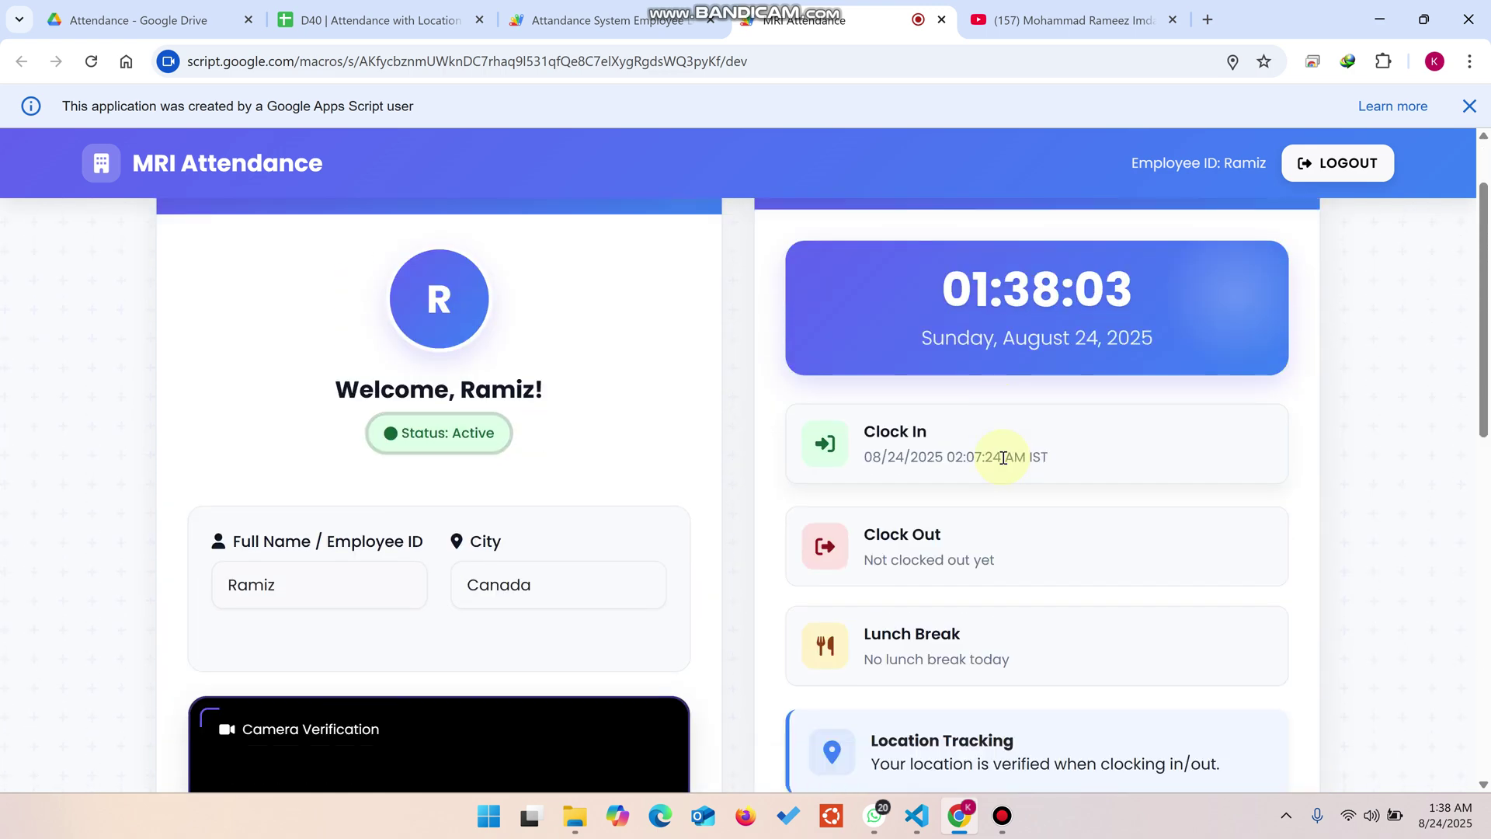
{"action": "left_click_drag", "start_coordinate": [1043, 460], "coordinate": [862, 432]}
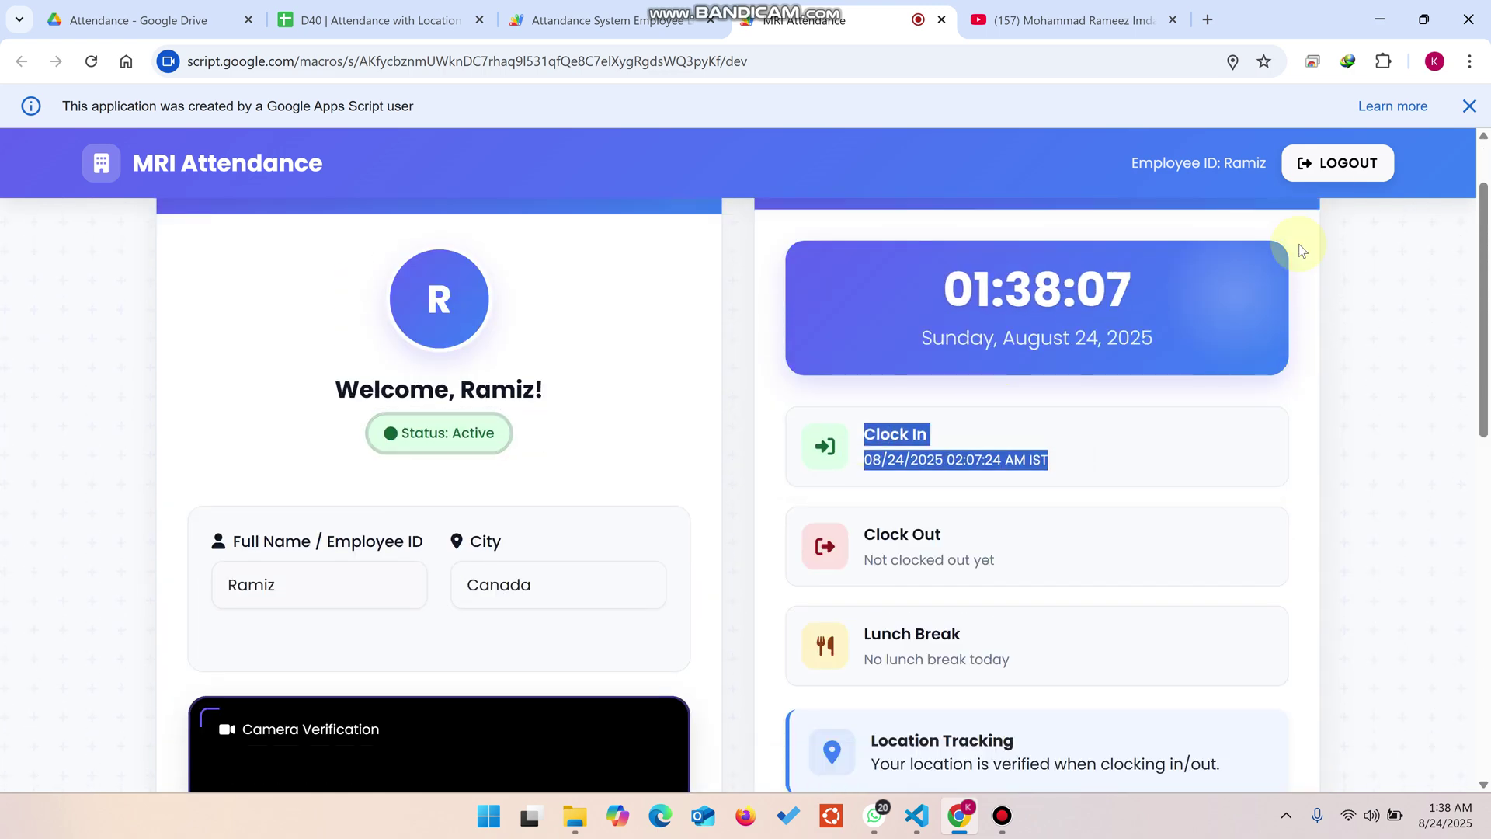
{"action": "left_click", "coordinate": [1343, 163]}
{"action": "left_click", "coordinate": [323, 492]}
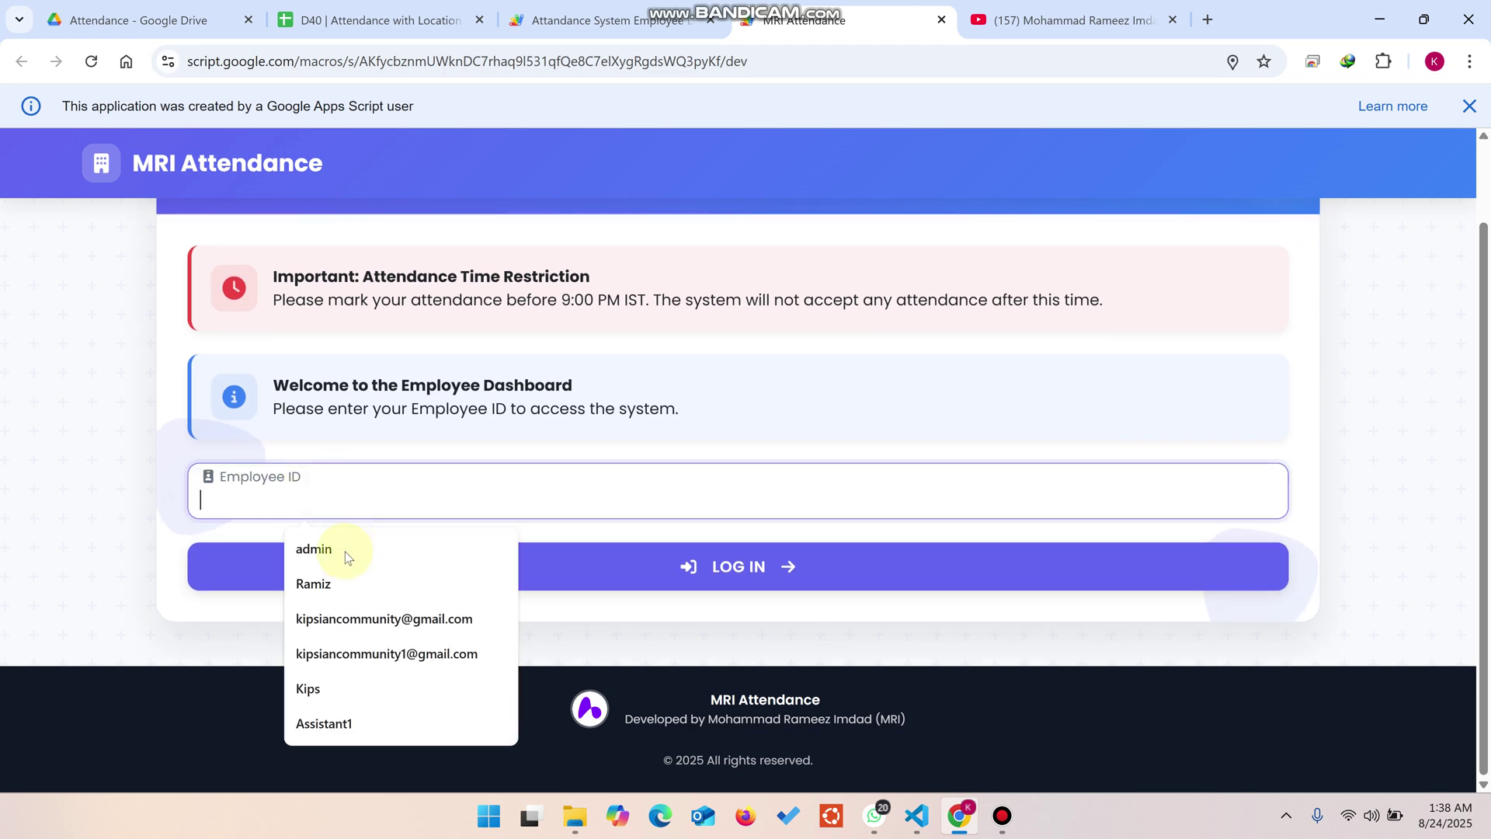
{"action": "left_click", "coordinate": [337, 583]}
{"action": "left_click", "coordinate": [613, 567]}
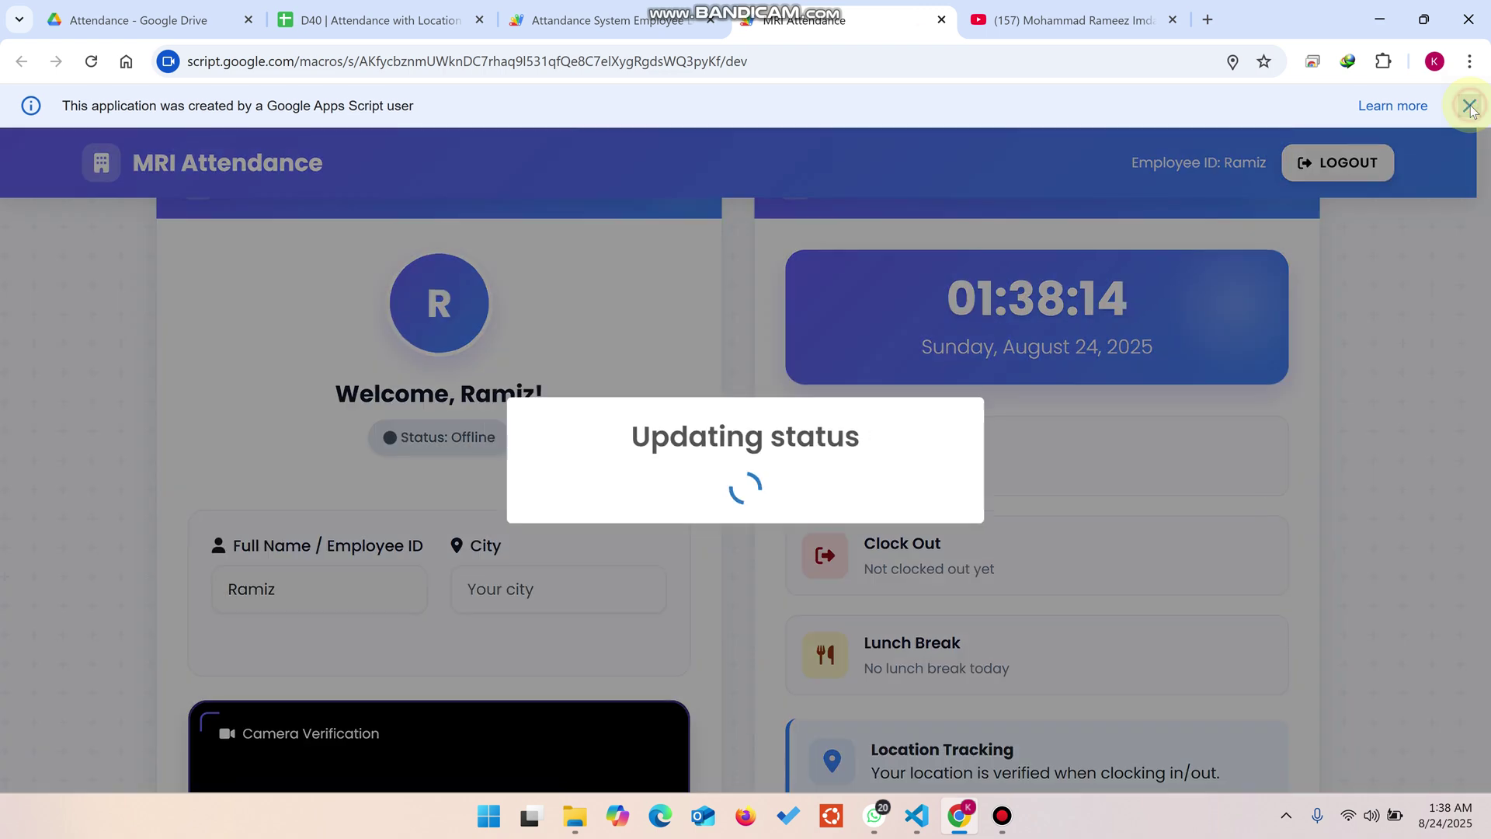
{"action": "left_click", "coordinate": [1470, 106]}
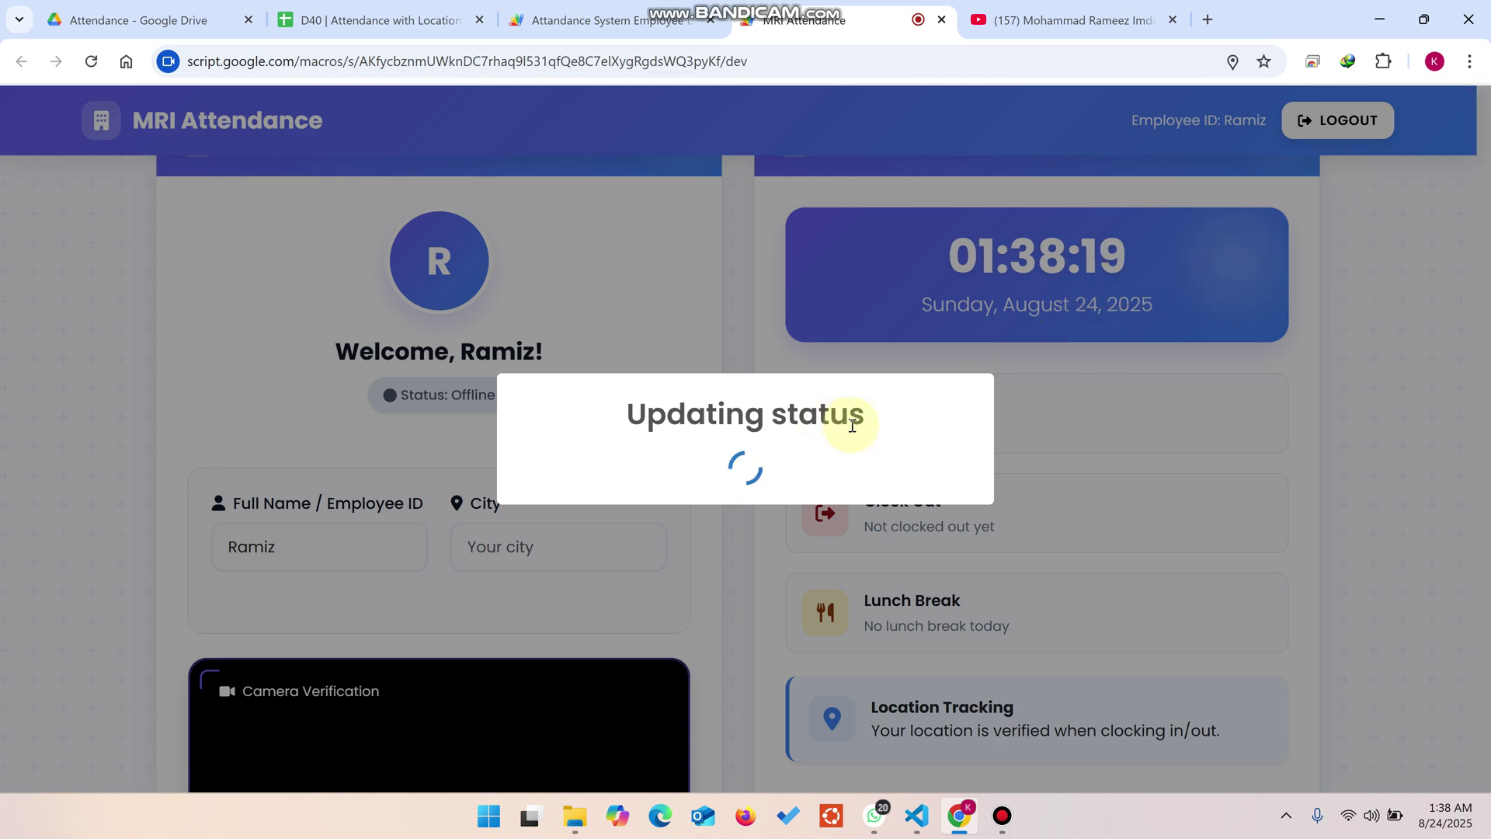
- Verify the 08/24/2025 02:07:24 AM IST clock-in timestamp on the dashboard and spreadsheet
{"action": "left_click_drag", "start_coordinate": [869, 416], "coordinate": [645, 416]}
{"action": "left_click", "coordinate": [404, 9]}
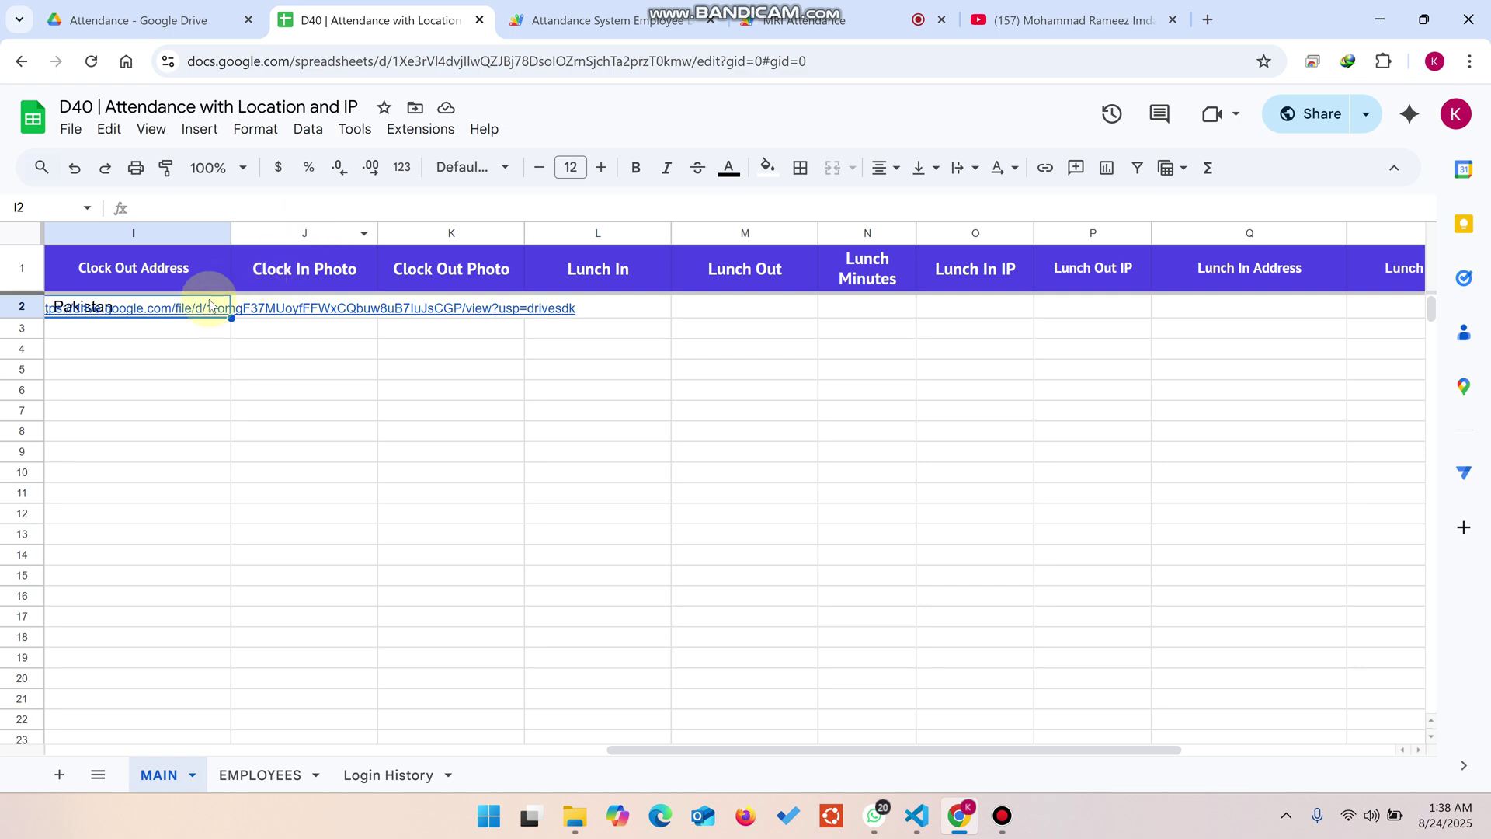
{"action": "left_click", "coordinate": [804, 19]}
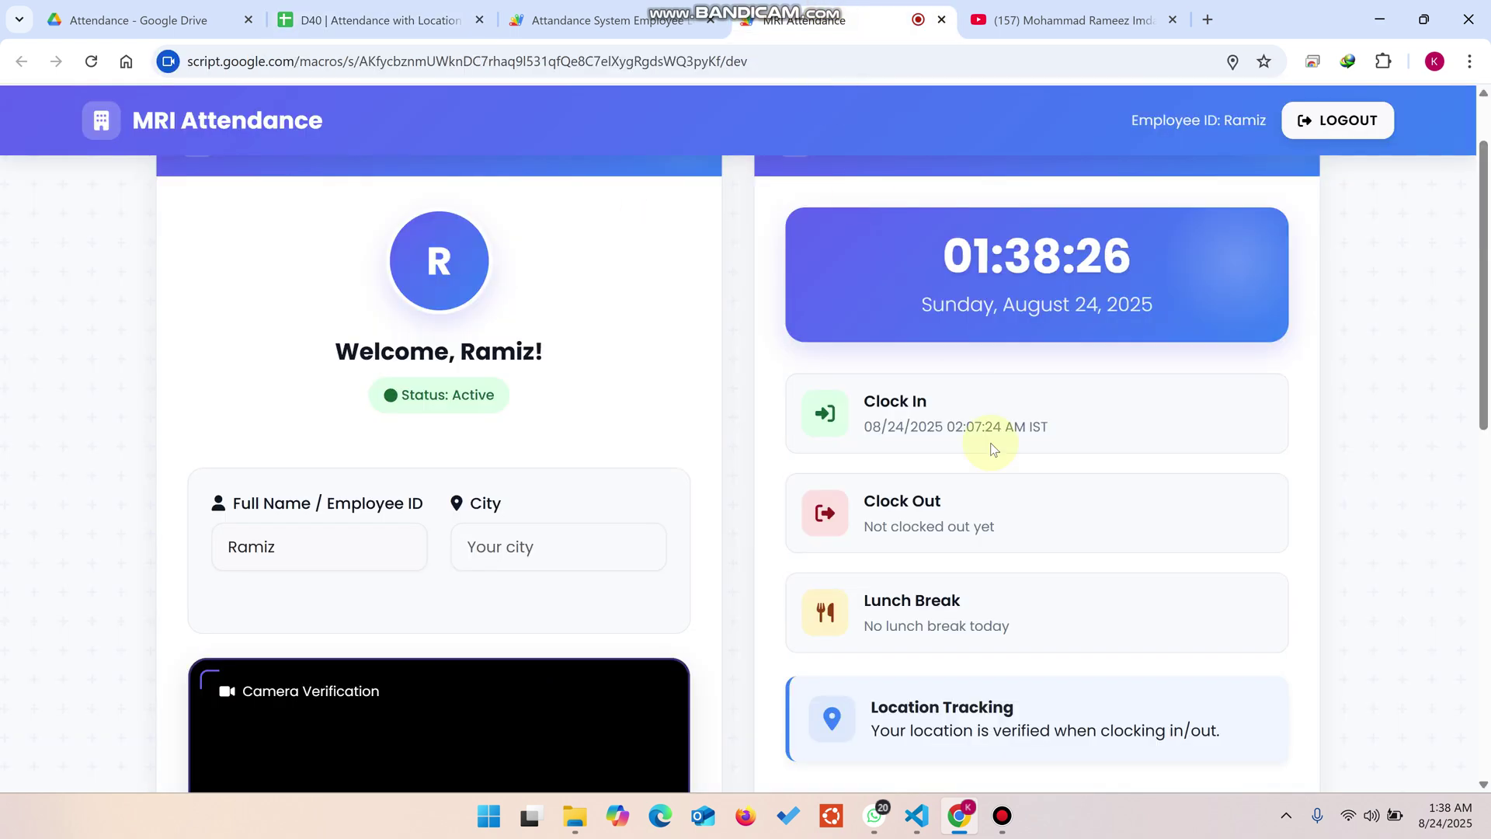
{"action": "left_click_drag", "start_coordinate": [1056, 423], "coordinate": [859, 388]}
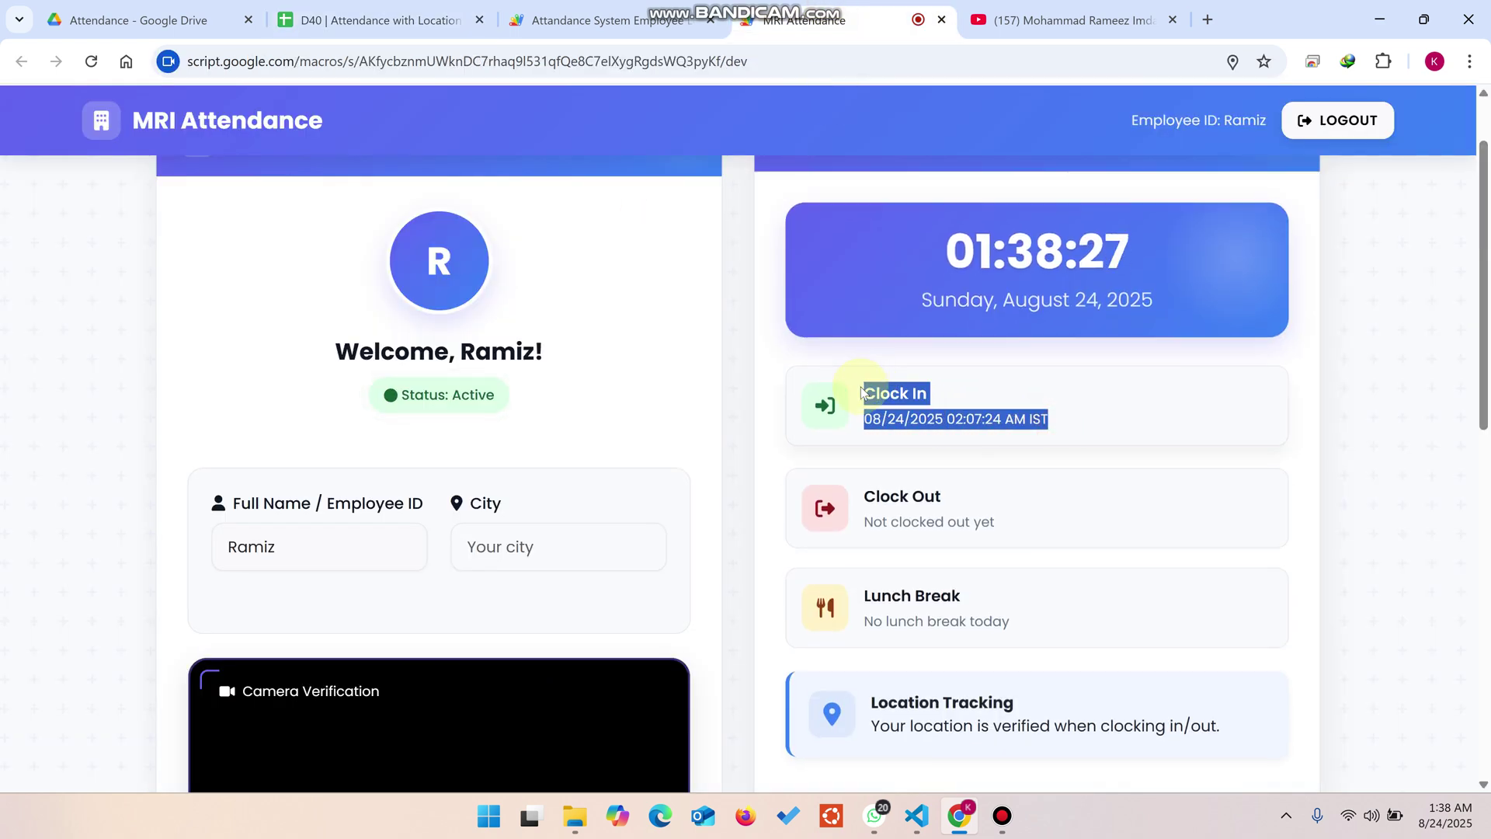
{"action": "scroll", "coordinate": [481, 497], "scroll_direction": "down", "scroll_amount": 5}
{"action": "scroll", "coordinate": [450, 617], "scroll_direction": "down", "scroll_amount": 2}
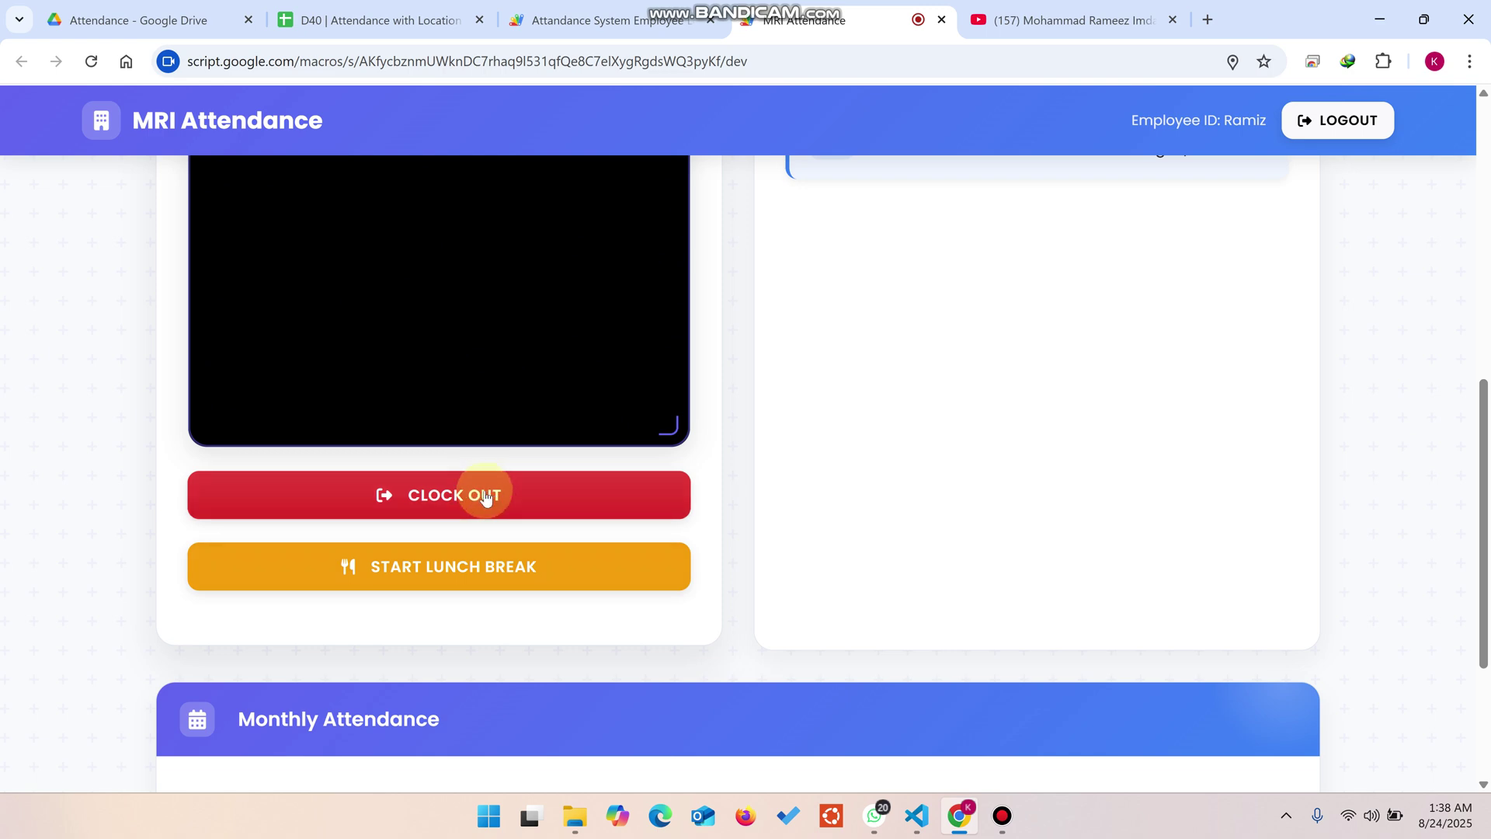
{"action": "scroll", "coordinate": [487, 497], "scroll_direction": "up", "scroll_amount": 7}
{"action": "left_click_drag", "start_coordinate": [1075, 419], "coordinate": [840, 387]}
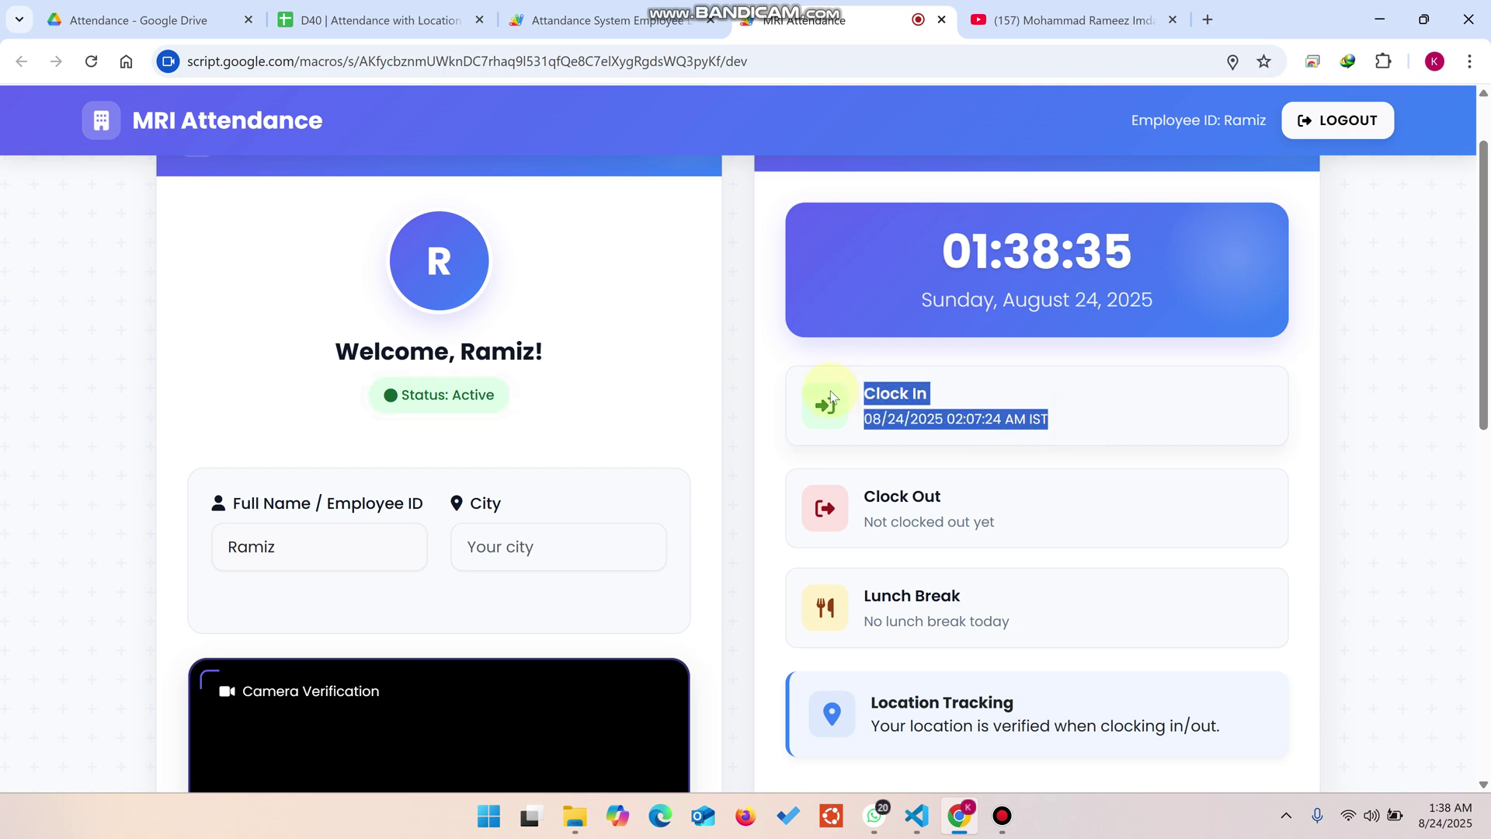
- Type 'candad' into the City field and scroll down to the lunch buttons
{"action": "left_click", "coordinate": [501, 547]}
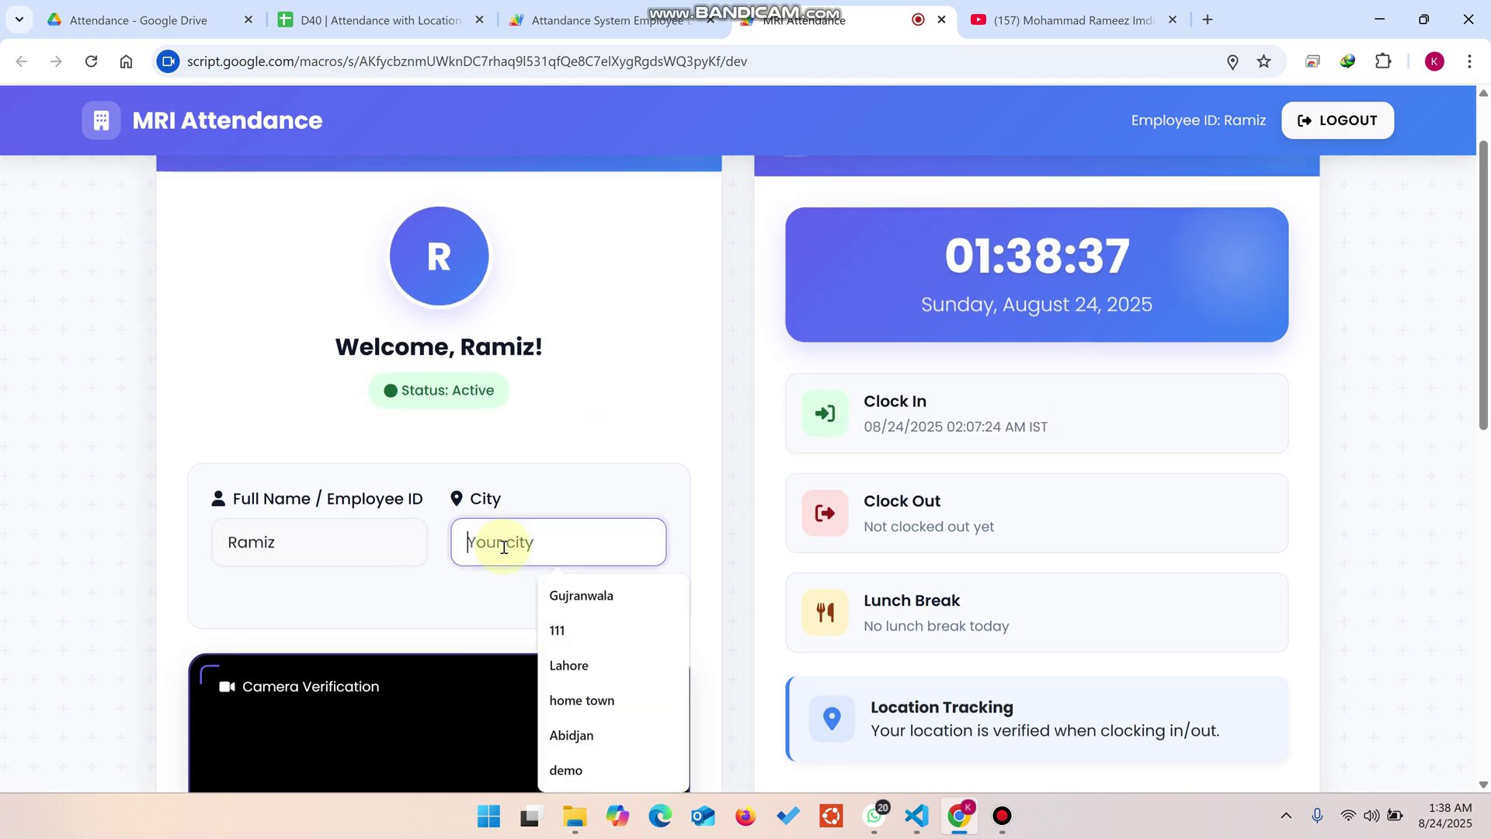
{"action": "type", "text": "canqad"}
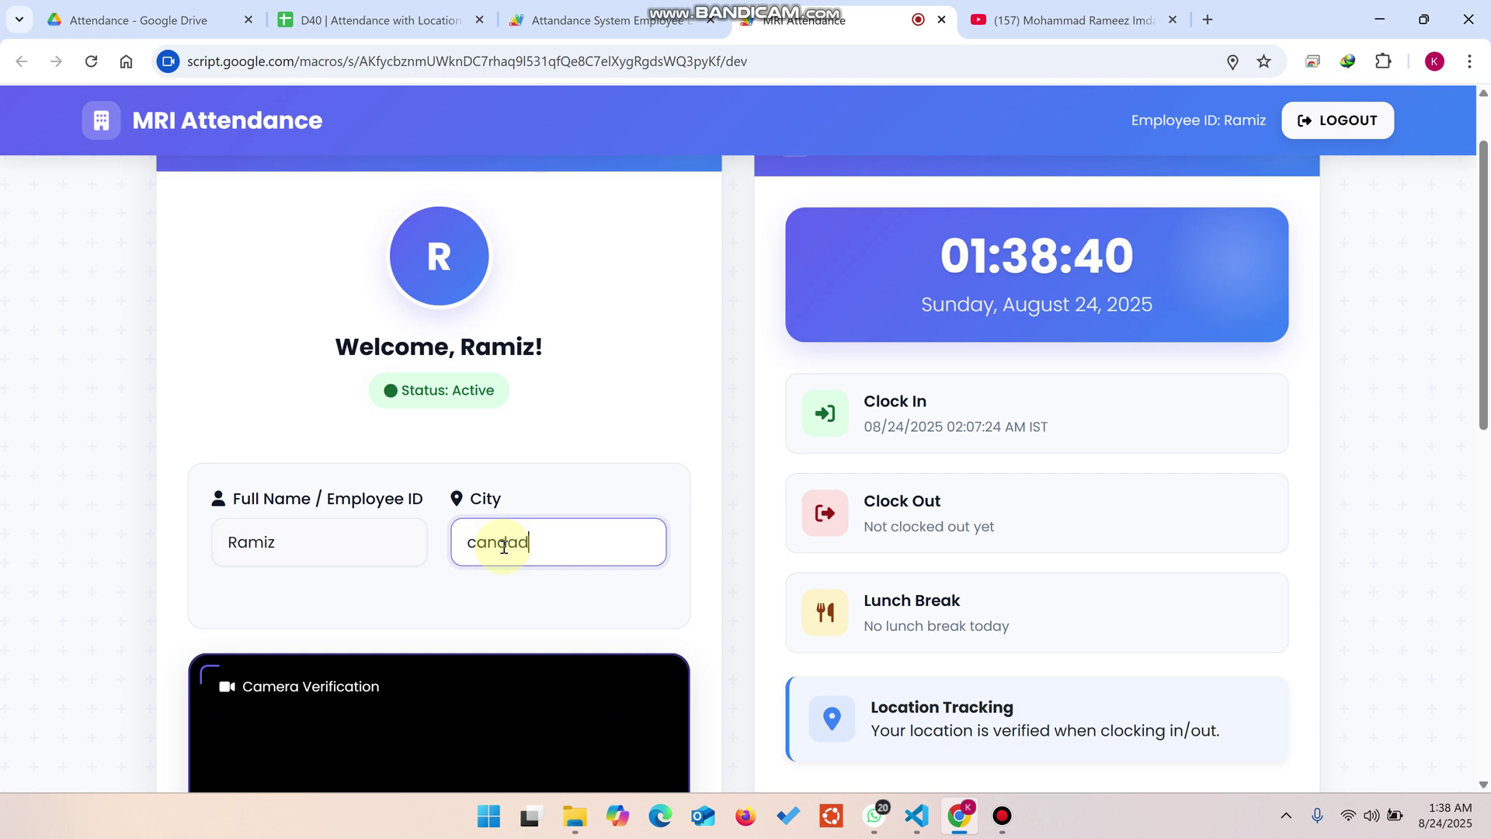
{"action": "left_click", "coordinate": [598, 445]}
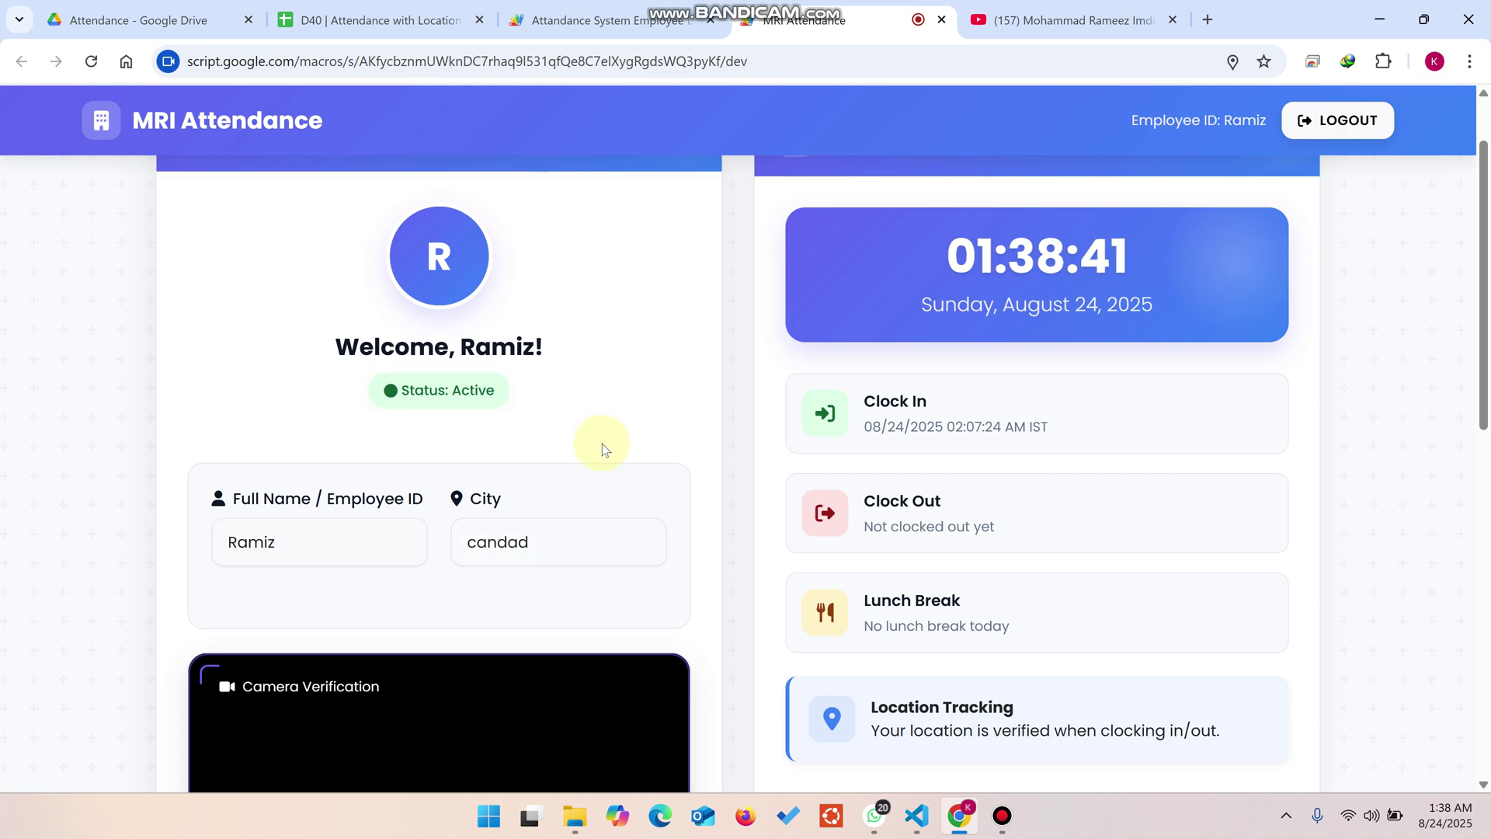
{"action": "scroll", "coordinate": [602, 445], "scroll_direction": "down", "scroll_amount": 3}
{"action": "scroll", "coordinate": [487, 441], "scroll_direction": "down", "scroll_amount": 5}
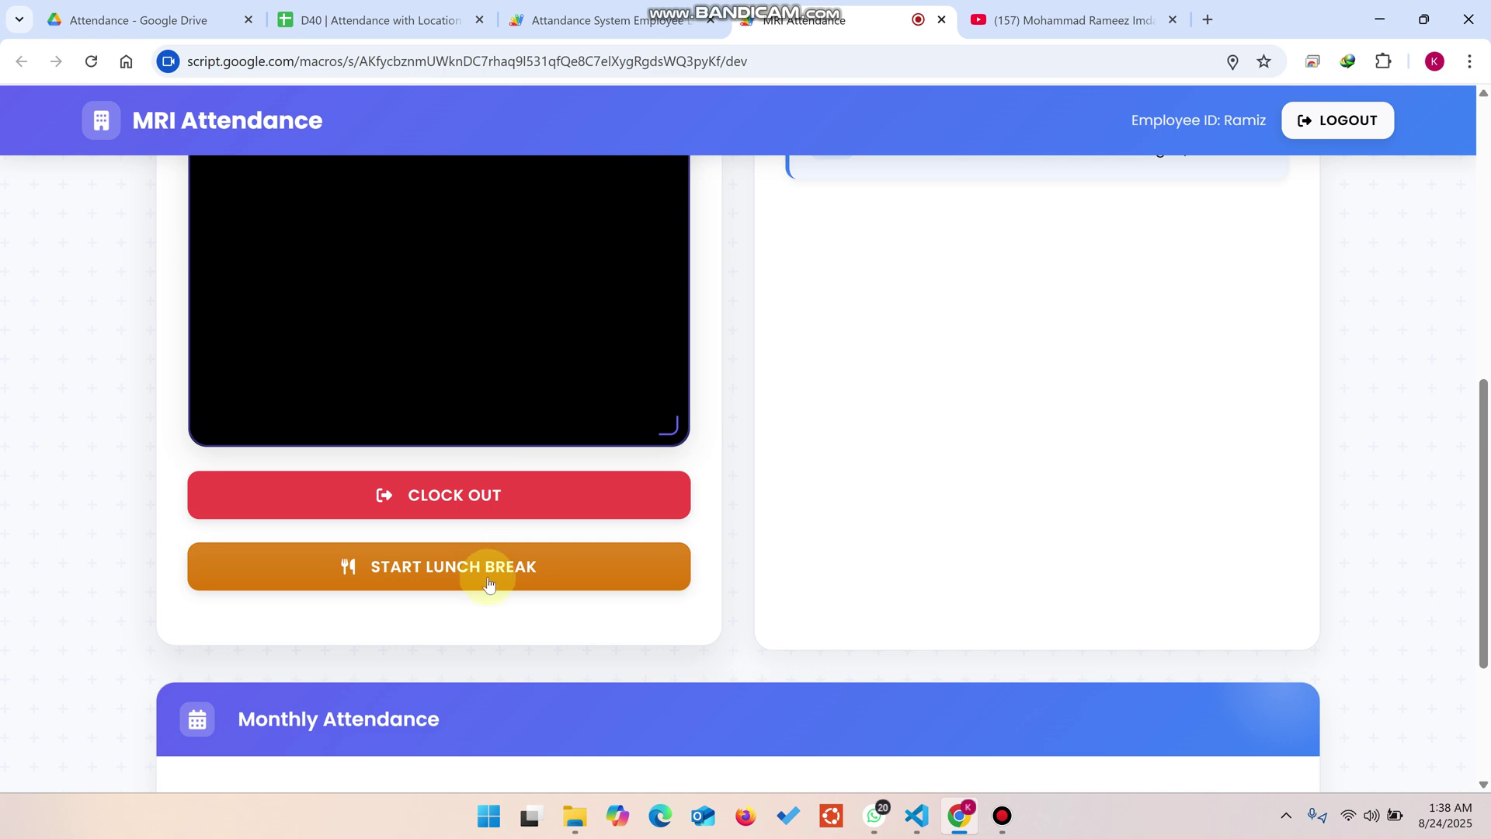
- Start the lunch break and check that the Lunch Break card shows 08/24/2025 02:08:49 AM IST
{"action": "left_click", "coordinate": [489, 583]}
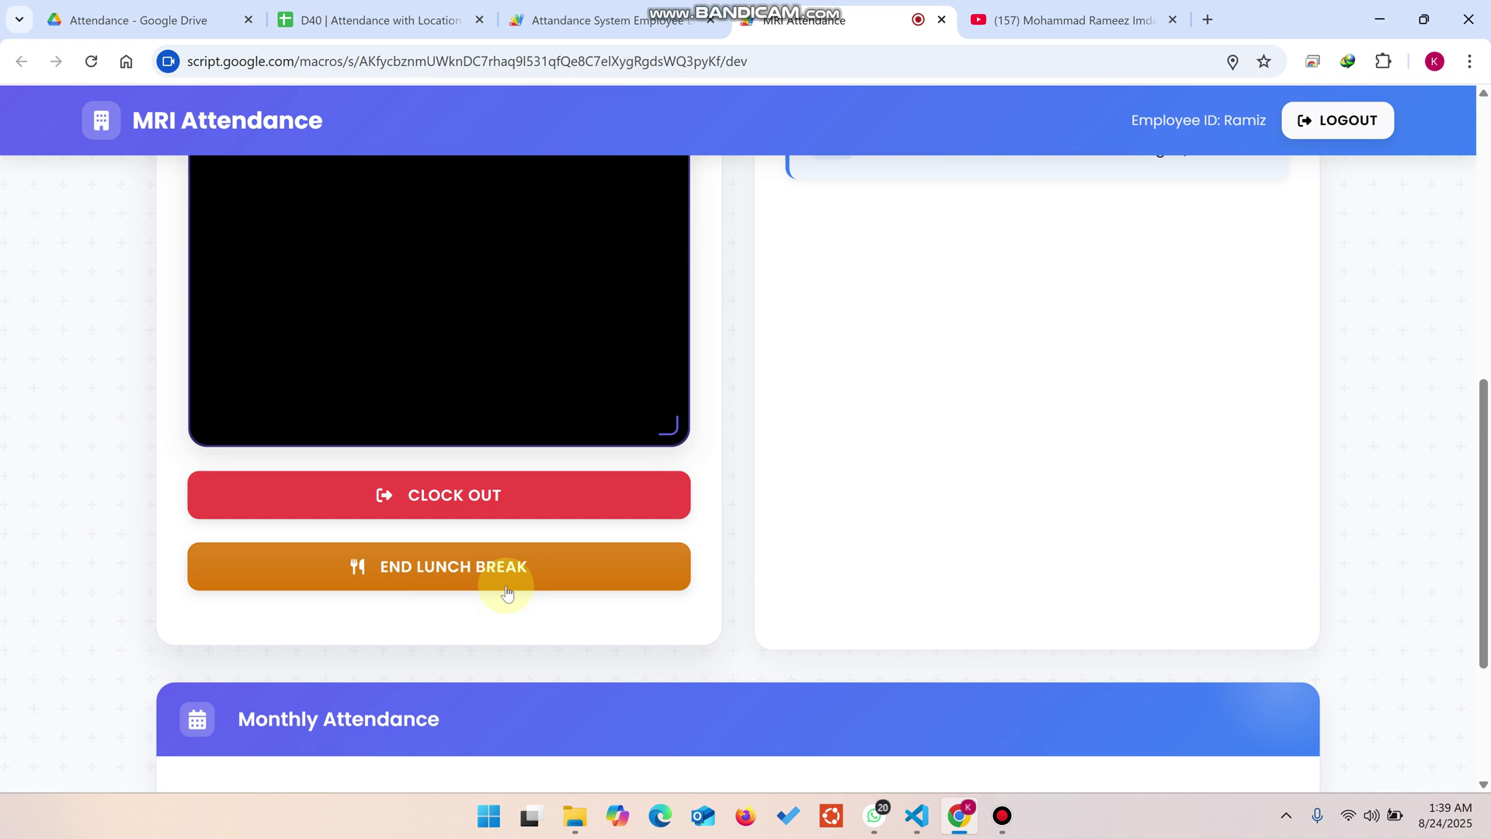
{"action": "scroll", "coordinate": [932, 603], "scroll_direction": "up", "scroll_amount": 5}
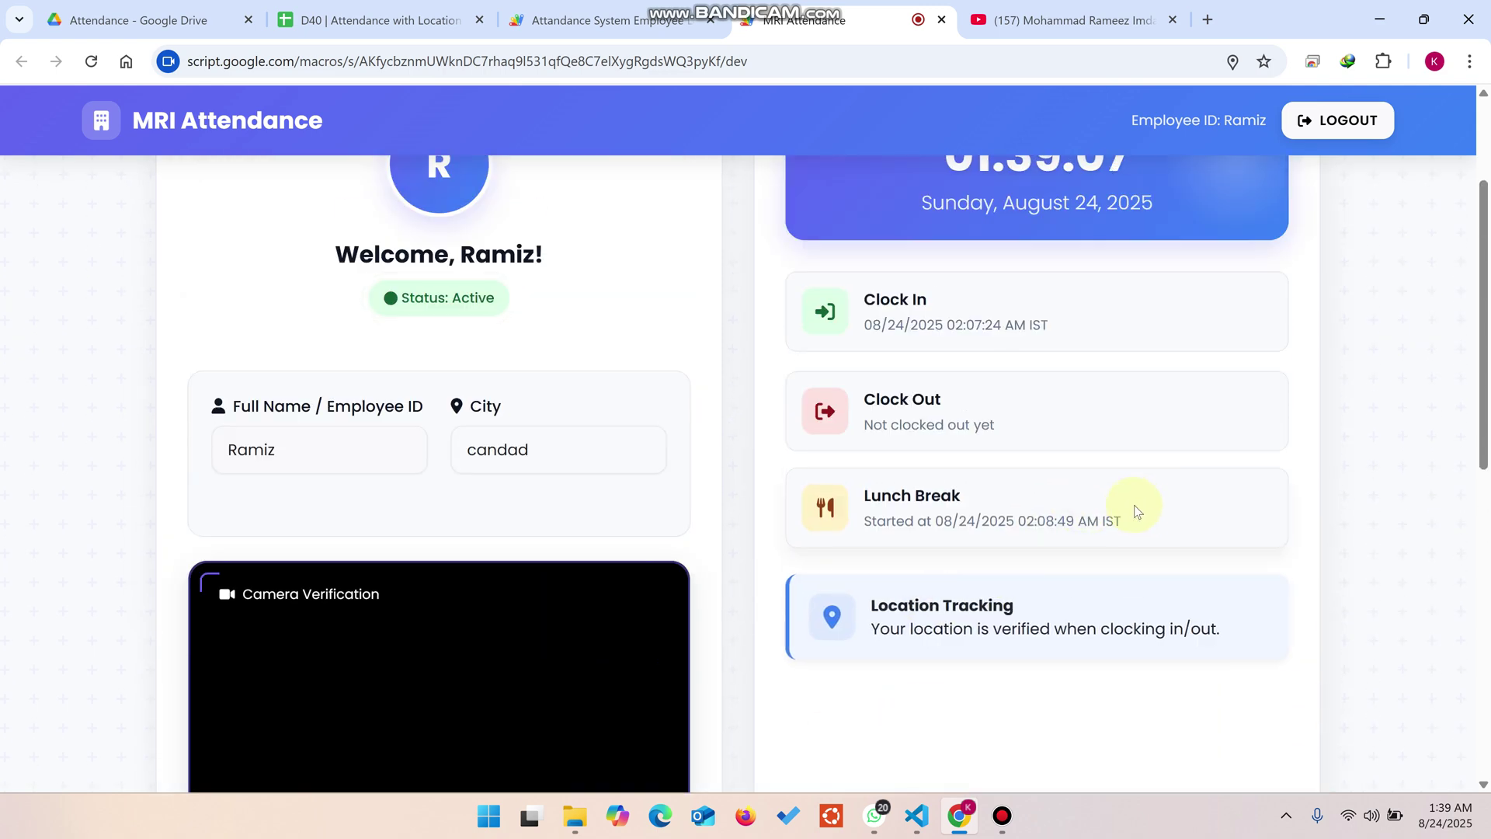
{"action": "left_click_drag", "start_coordinate": [1142, 520], "coordinate": [859, 480]}
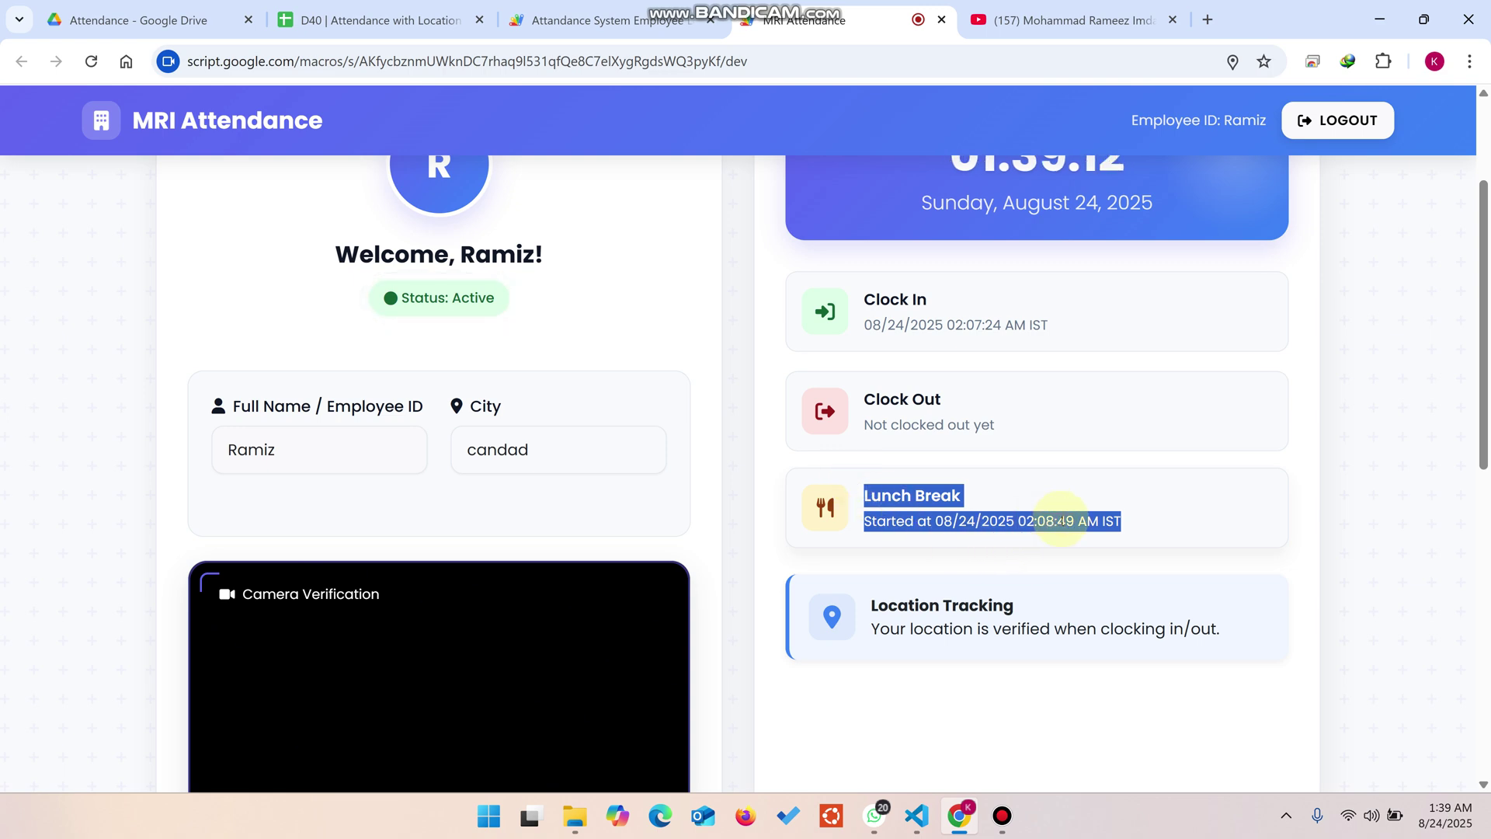
{"action": "scroll", "coordinate": [948, 526], "scroll_direction": "down", "scroll_amount": 5}
{"action": "left_click", "coordinate": [890, 501]}
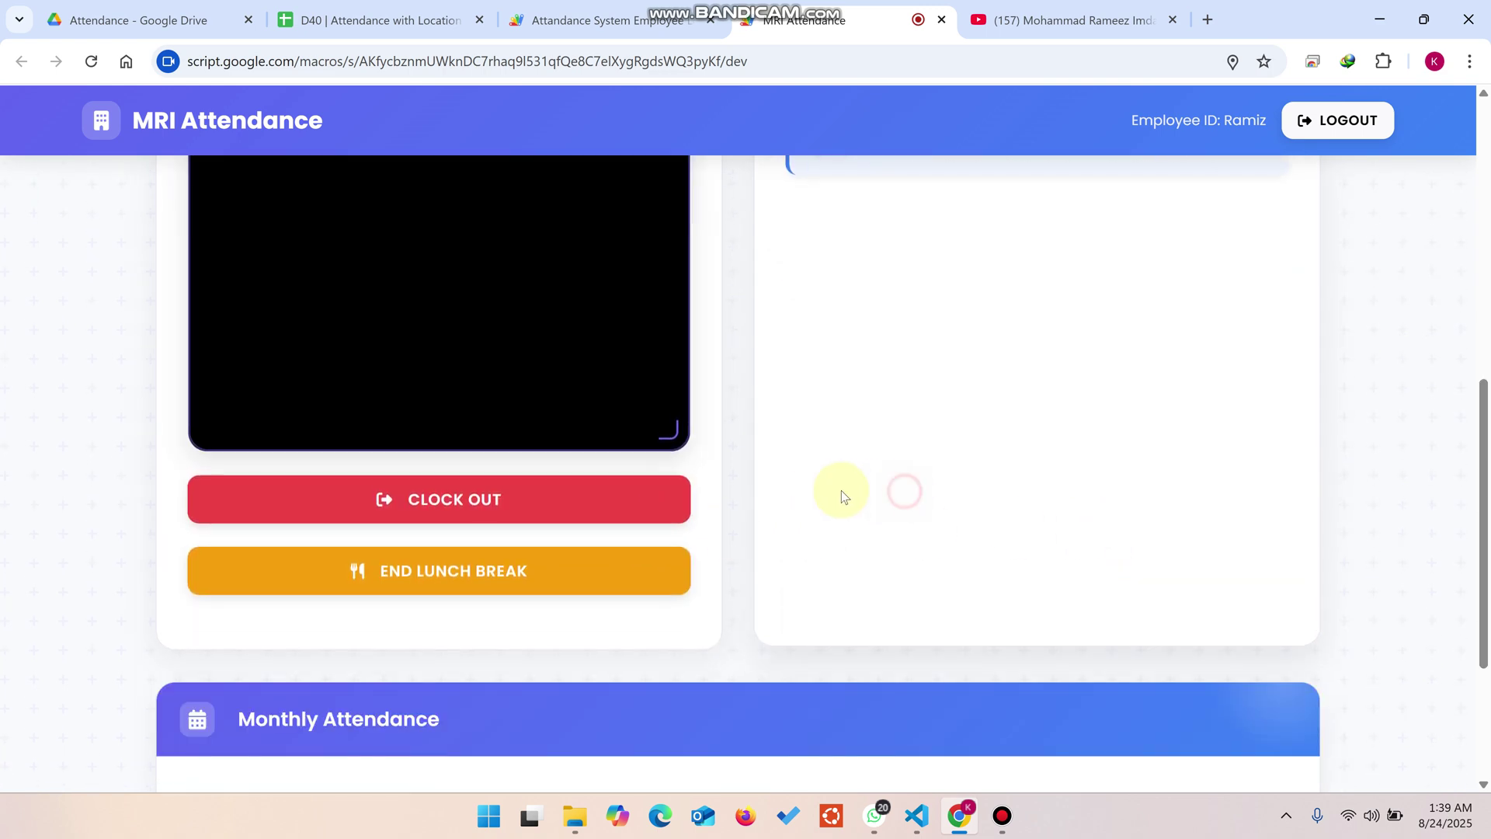
{"action": "left_click", "coordinate": [501, 497]}
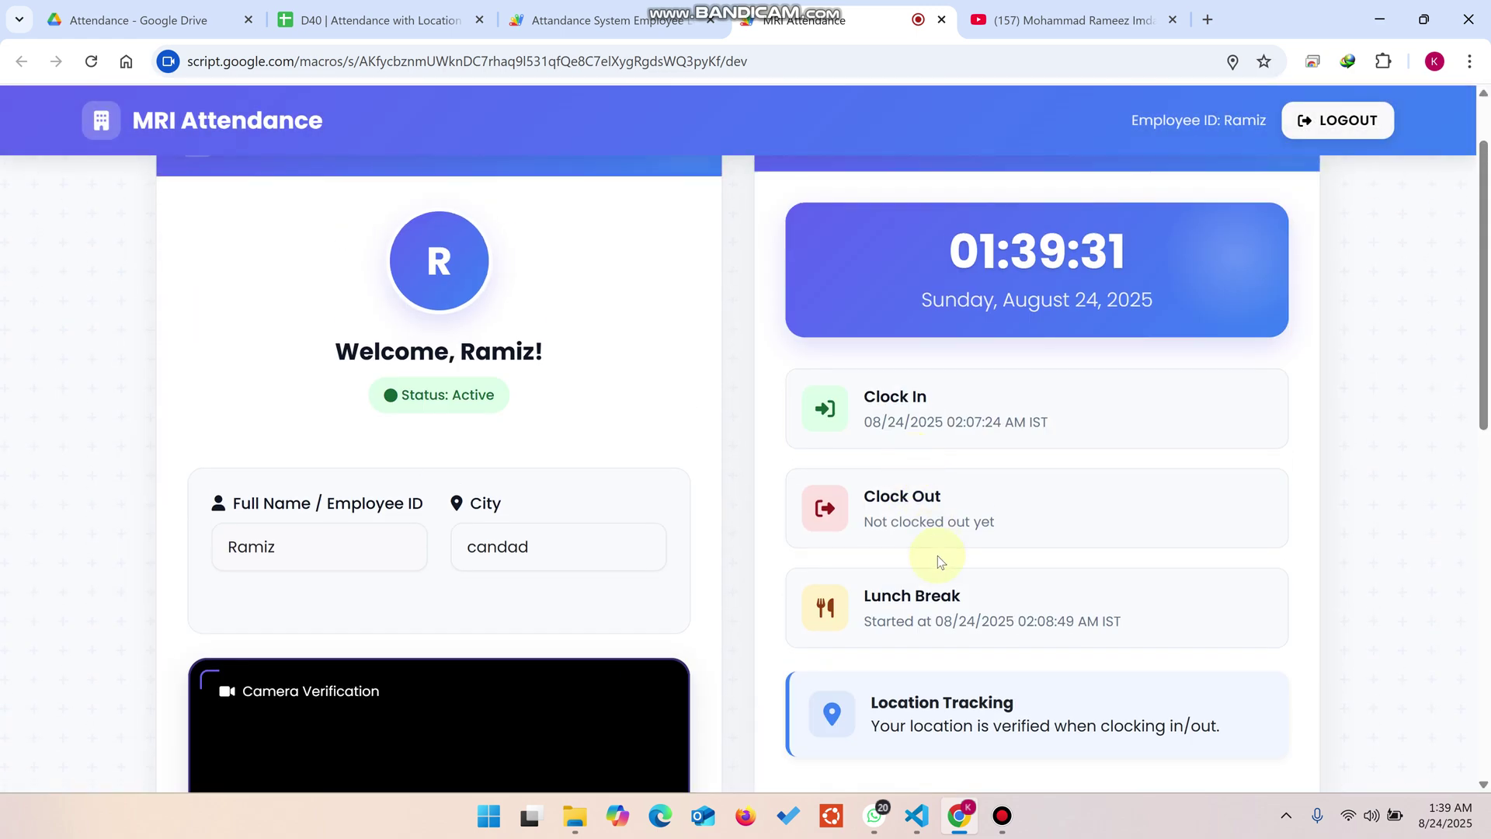
{"action": "scroll", "coordinate": [938, 556], "scroll_direction": "down", "scroll_amount": 1}
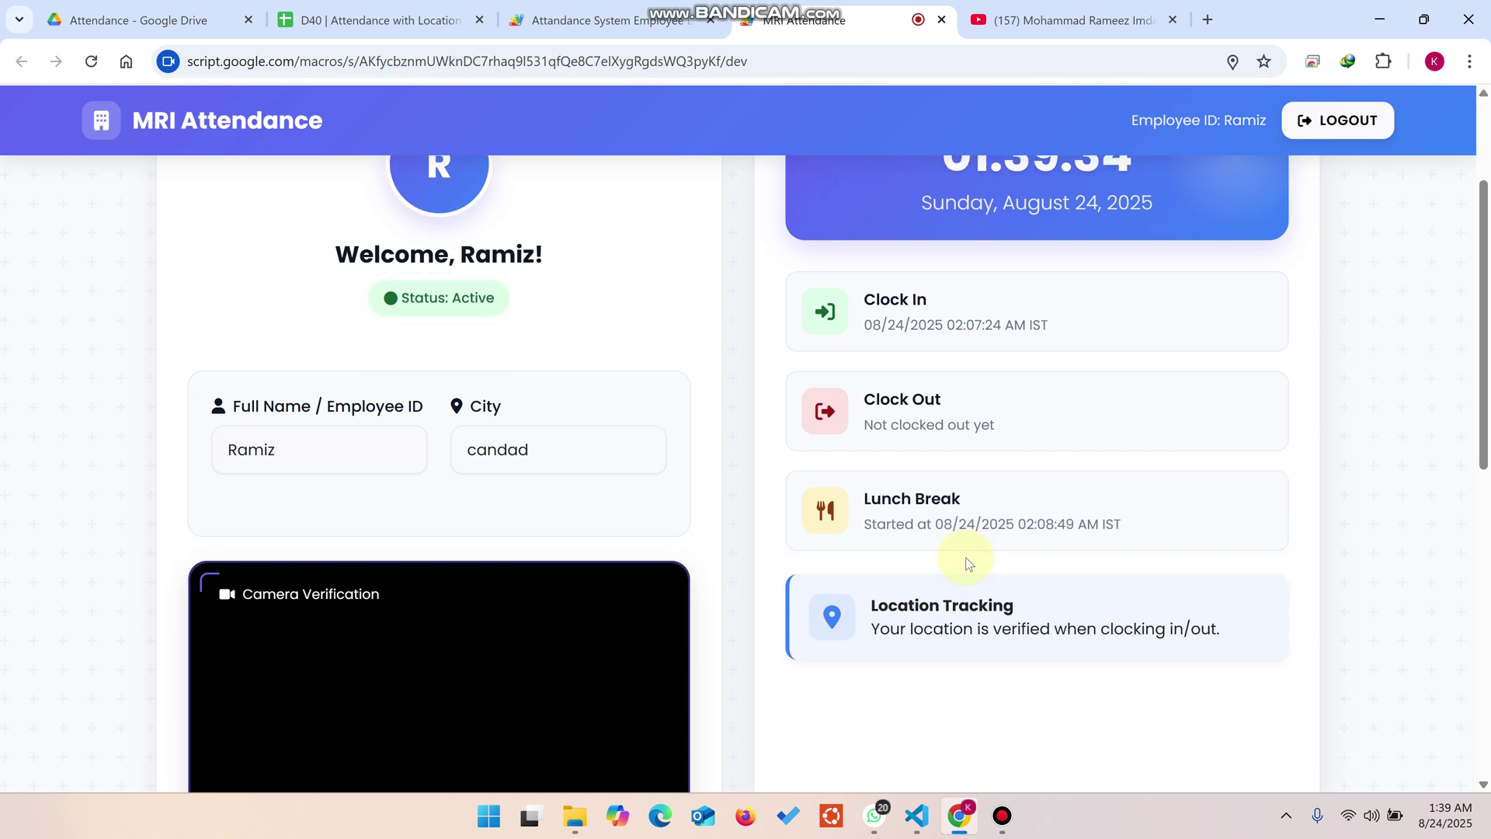
{"action": "scroll", "coordinate": [969, 565], "scroll_direction": "down", "scroll_amount": 5}
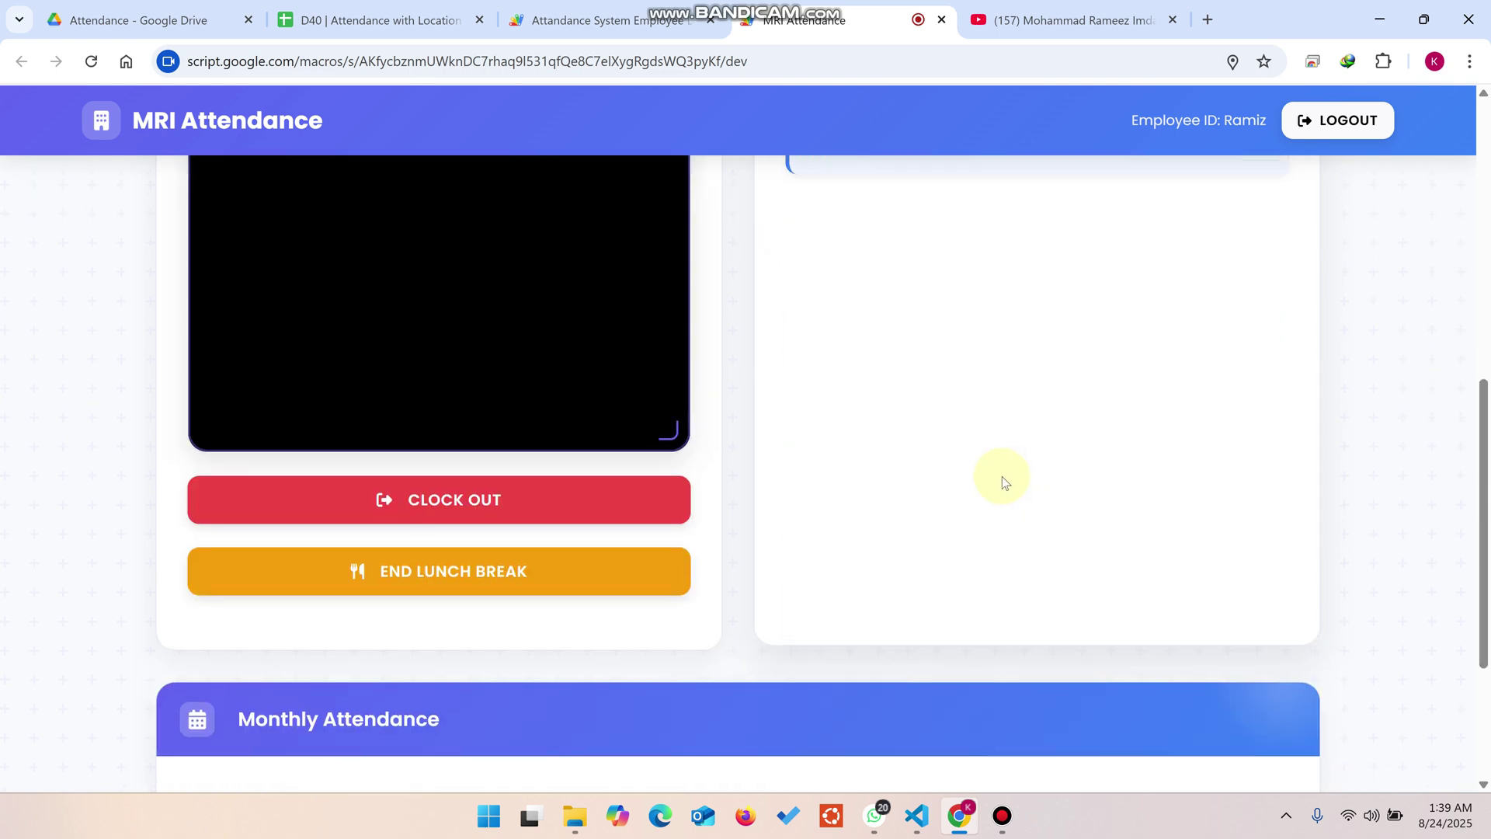
- End the lunch break and verify it reads completed at 08/24/2025 02:09:40 AM IST
{"action": "left_click", "coordinate": [498, 579]}
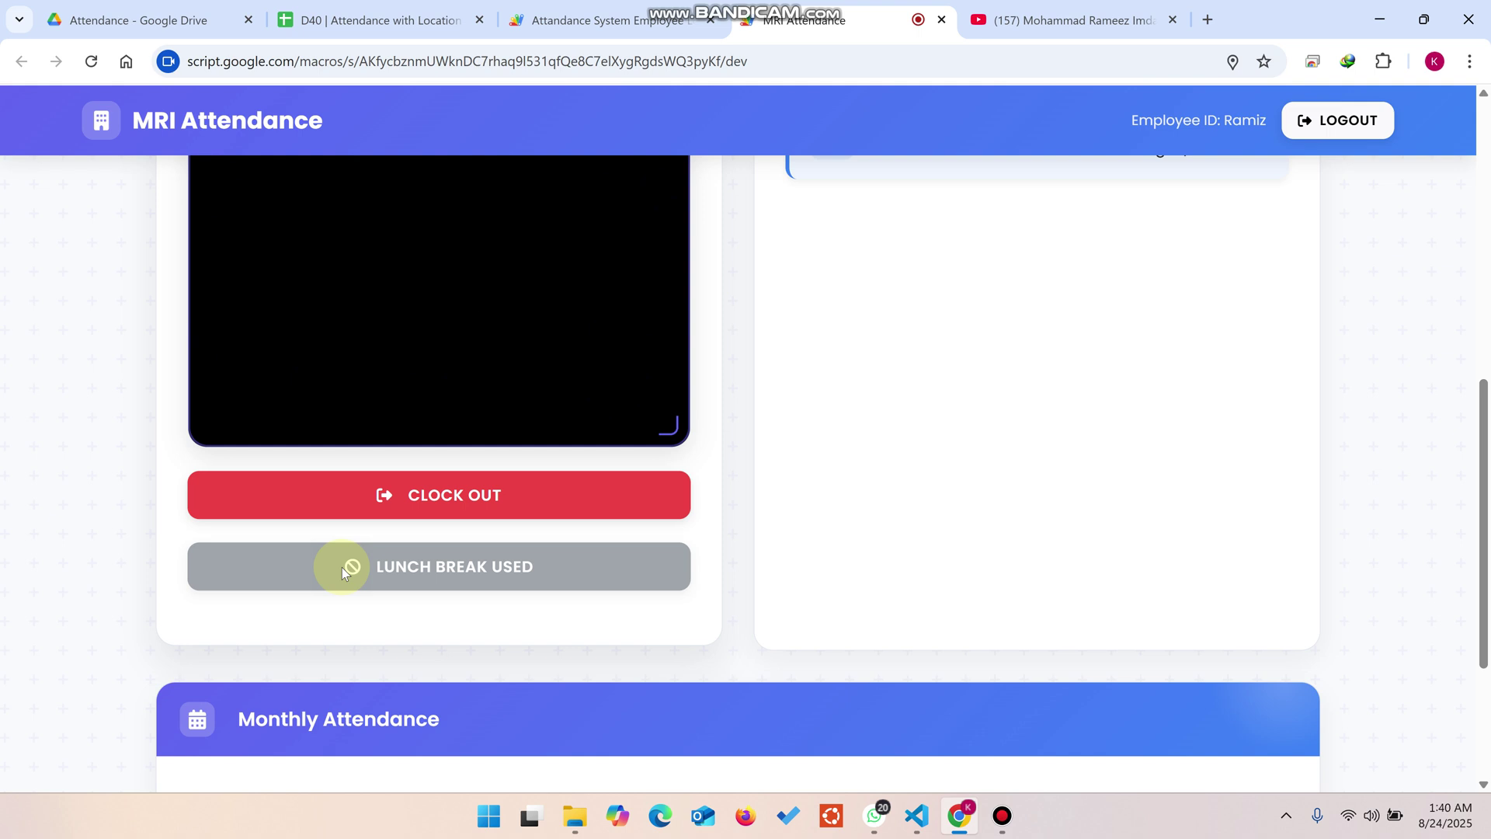
{"action": "scroll", "coordinate": [861, 665], "scroll_direction": "up", "scroll_amount": 5}
{"action": "double_click", "coordinate": [1175, 425]}
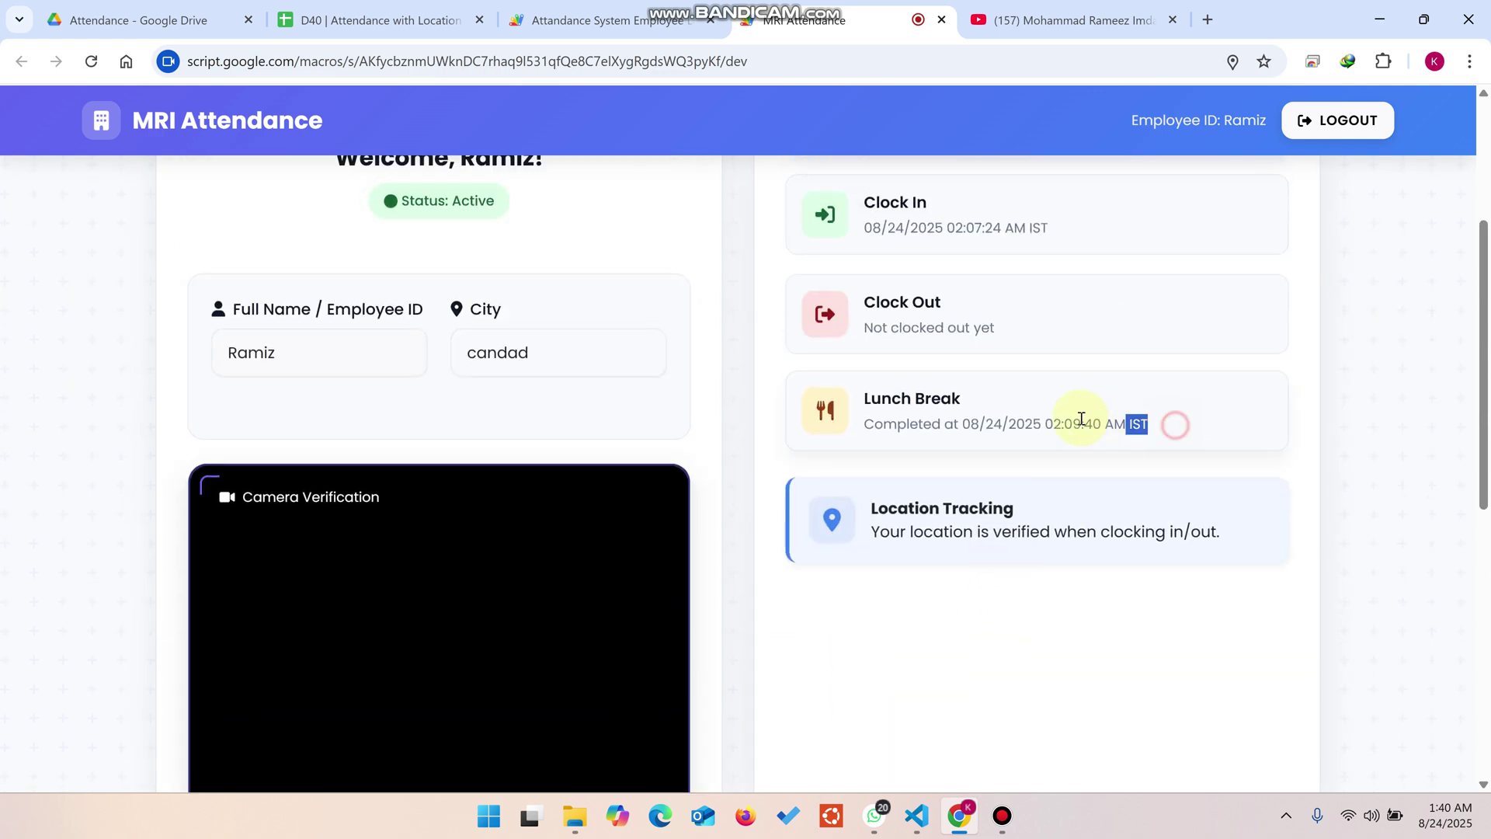
{"action": "left_click_drag", "start_coordinate": [1081, 418], "coordinate": [862, 429]}
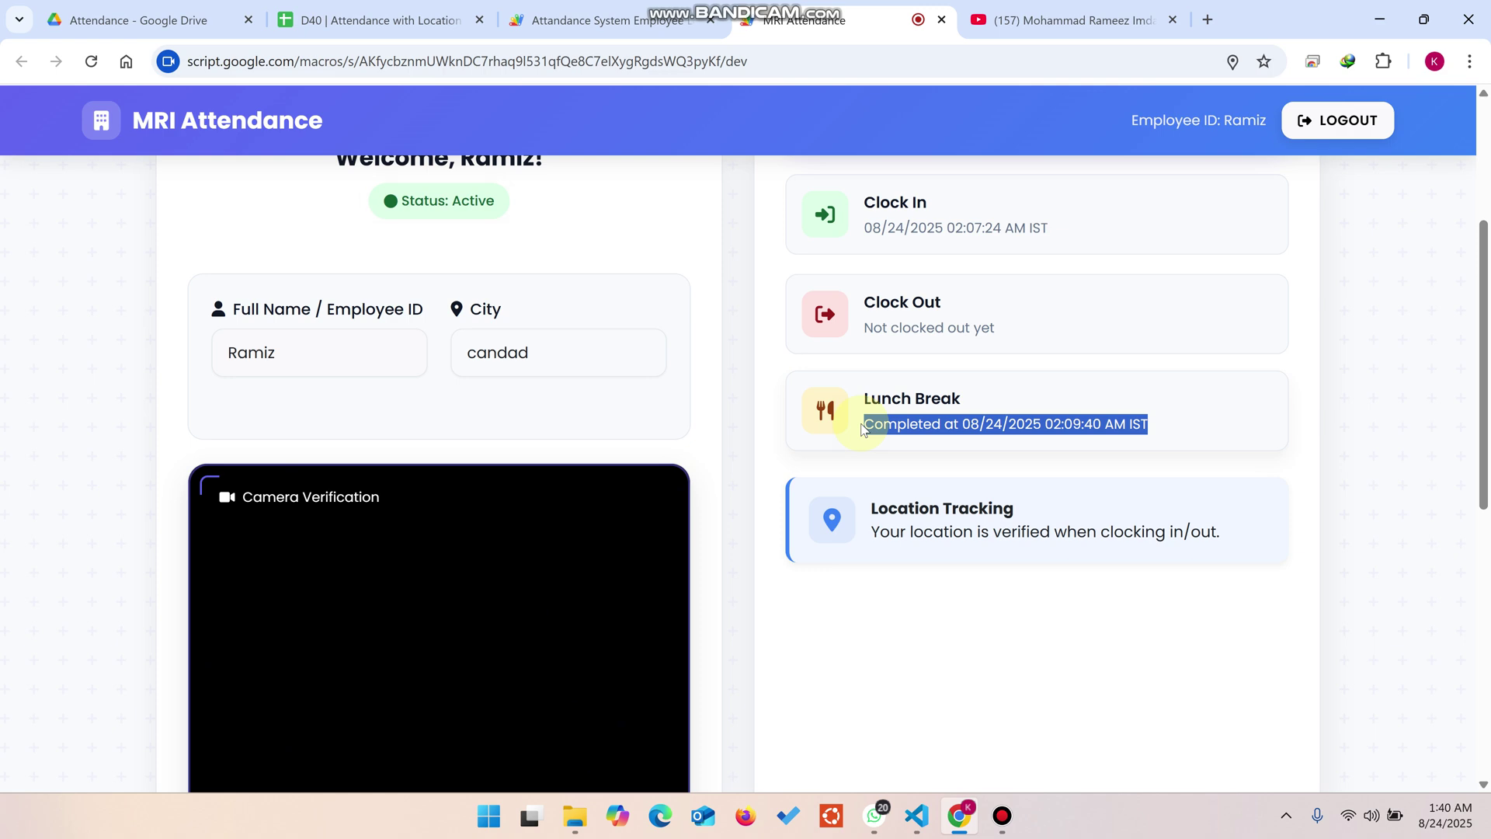
{"action": "scroll", "coordinate": [636, 463], "scroll_direction": "down", "scroll_amount": 8}
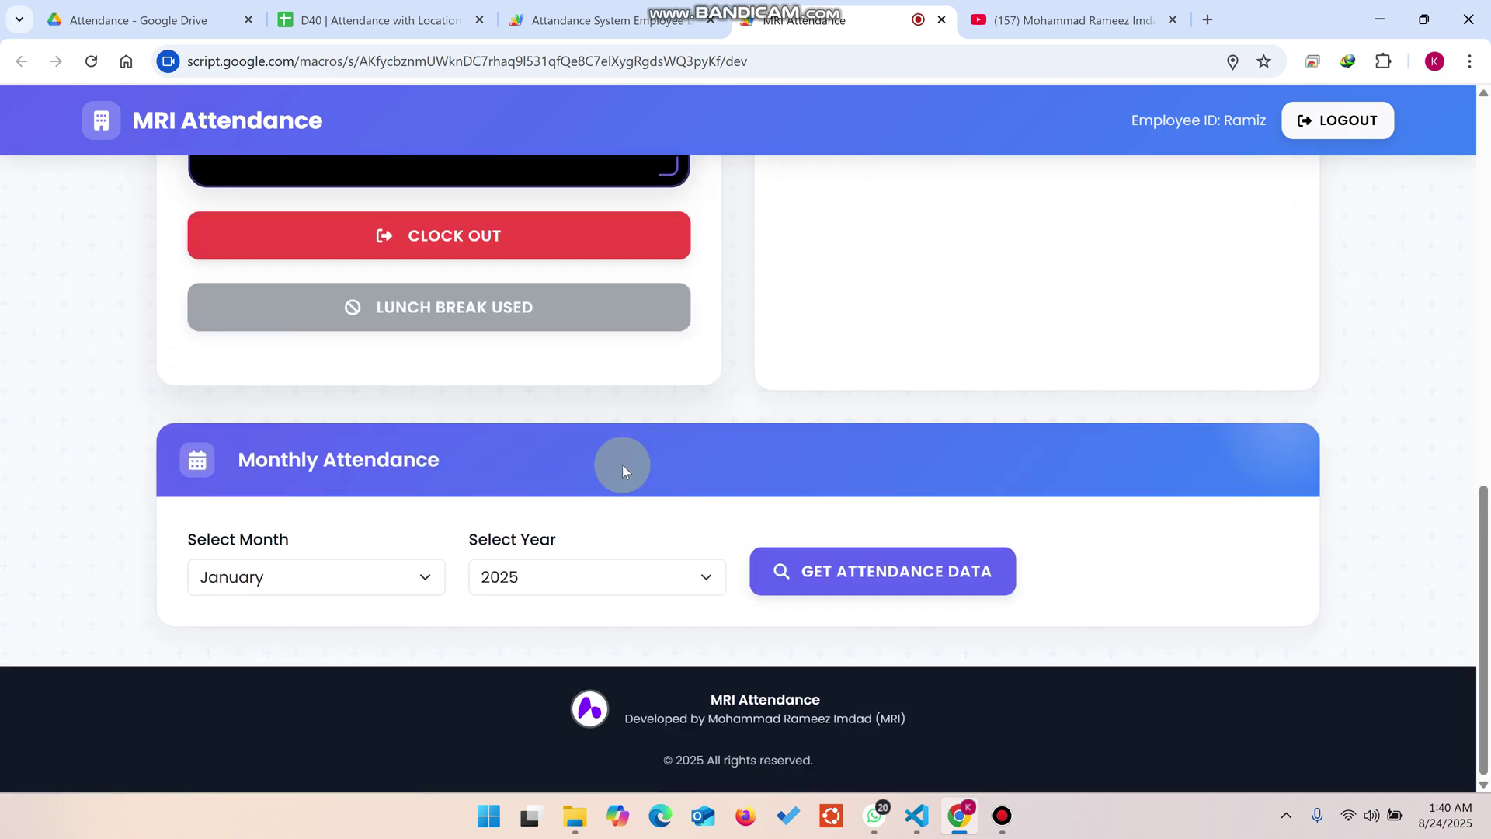
- Choose August 2025 as the report month and fetch its attendance data
{"action": "left_click", "coordinate": [324, 593]}
{"action": "left_click", "coordinate": [269, 416]}
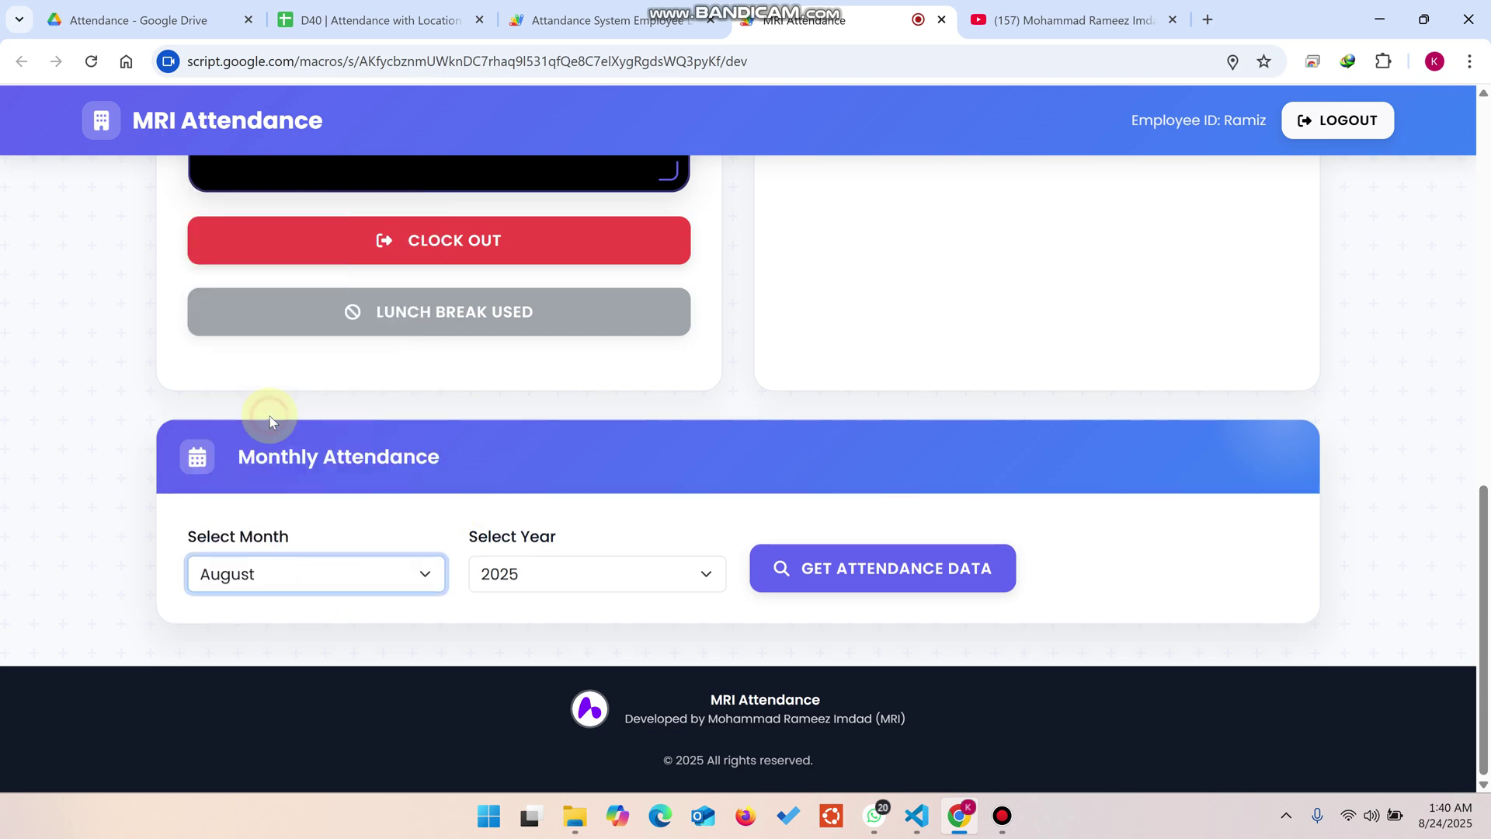
{"action": "left_click", "coordinate": [552, 573]}
{"action": "left_click", "coordinate": [543, 572]}
{"action": "left_click", "coordinate": [803, 571]}
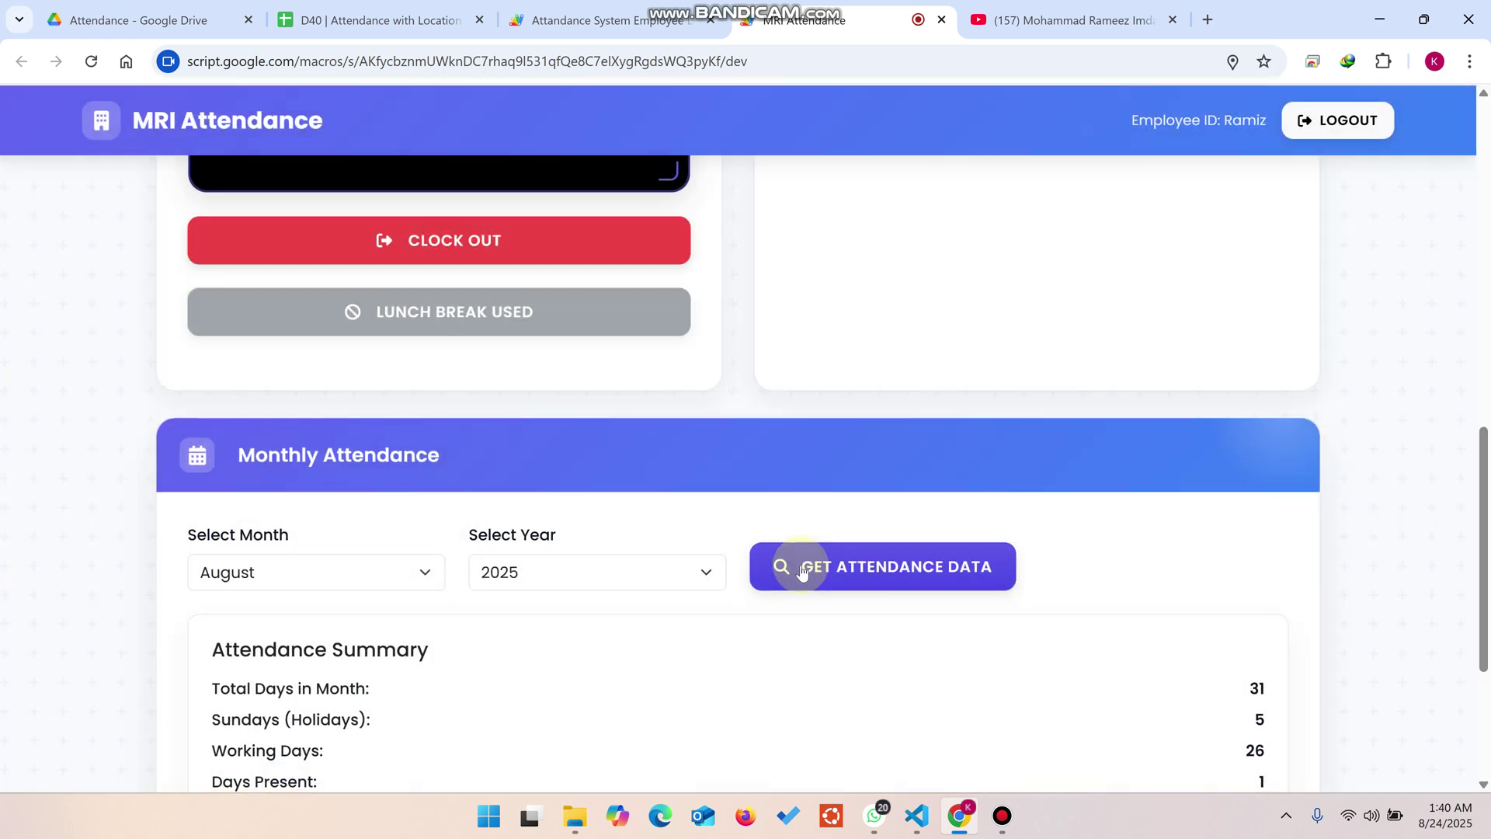
- Review the summary: 31 days in the month, 26 working days, 1 present, 25 absent
{"action": "scroll", "coordinate": [800, 567], "scroll_direction": "down", "scroll_amount": 3}
{"action": "left_click_drag", "start_coordinate": [370, 495], "coordinate": [202, 498]}
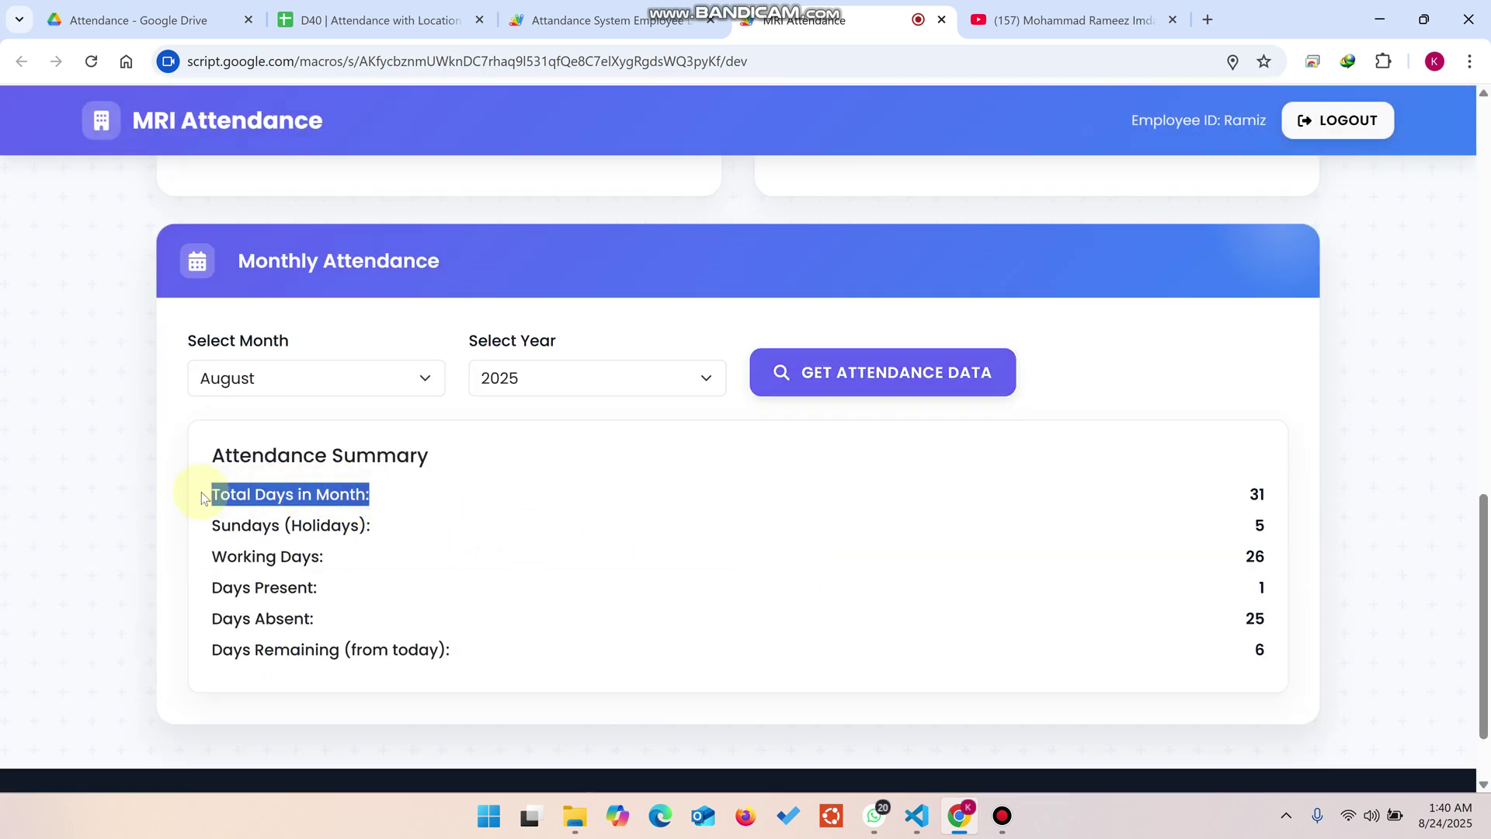
{"action": "double_click", "coordinate": [1258, 494]}
{"action": "left_click_drag", "start_coordinate": [388, 524], "coordinate": [210, 534]}
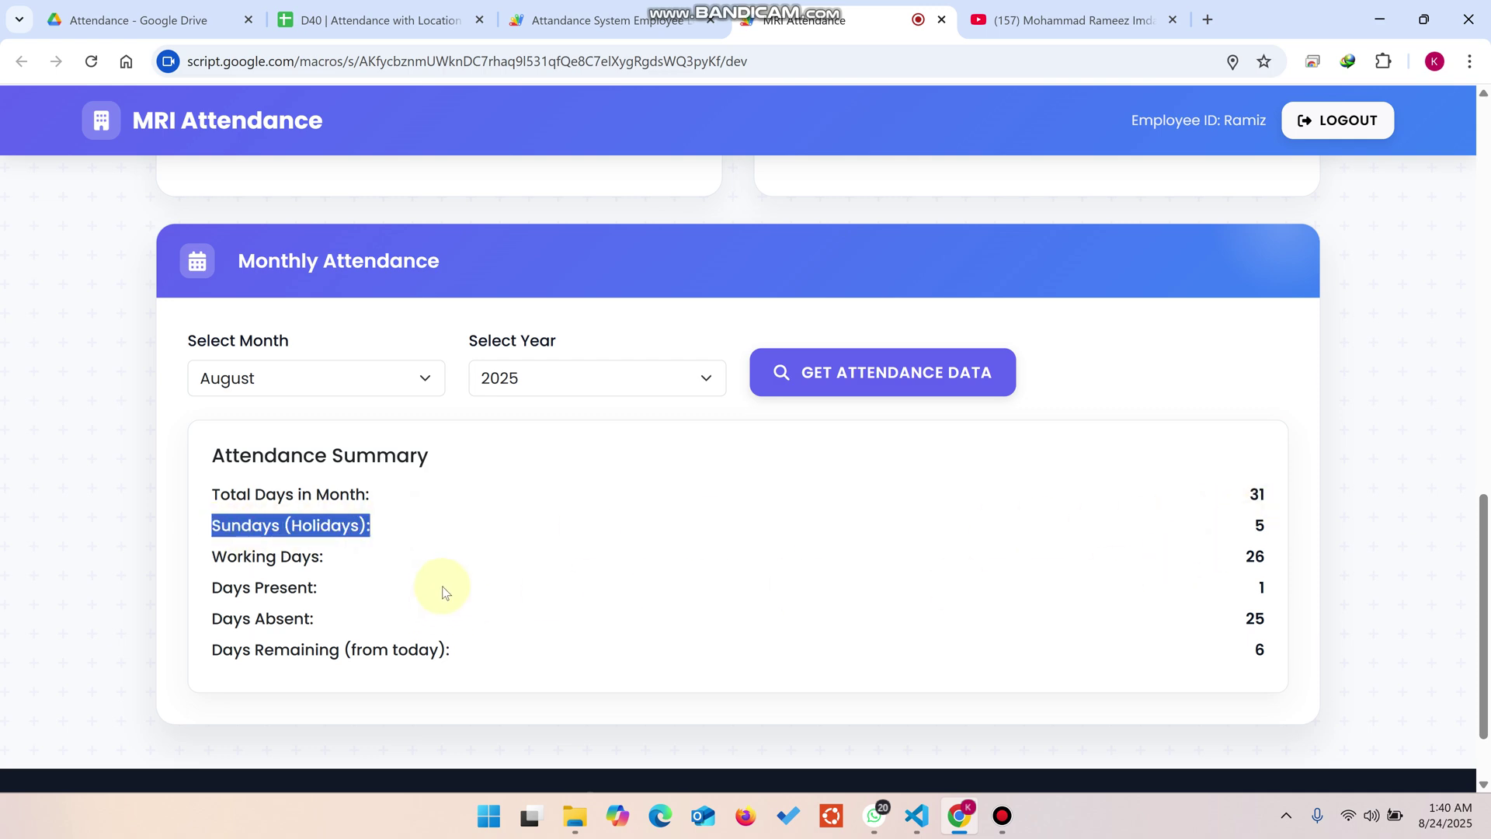
{"action": "left_click_drag", "start_coordinate": [338, 557], "coordinate": [204, 561]}
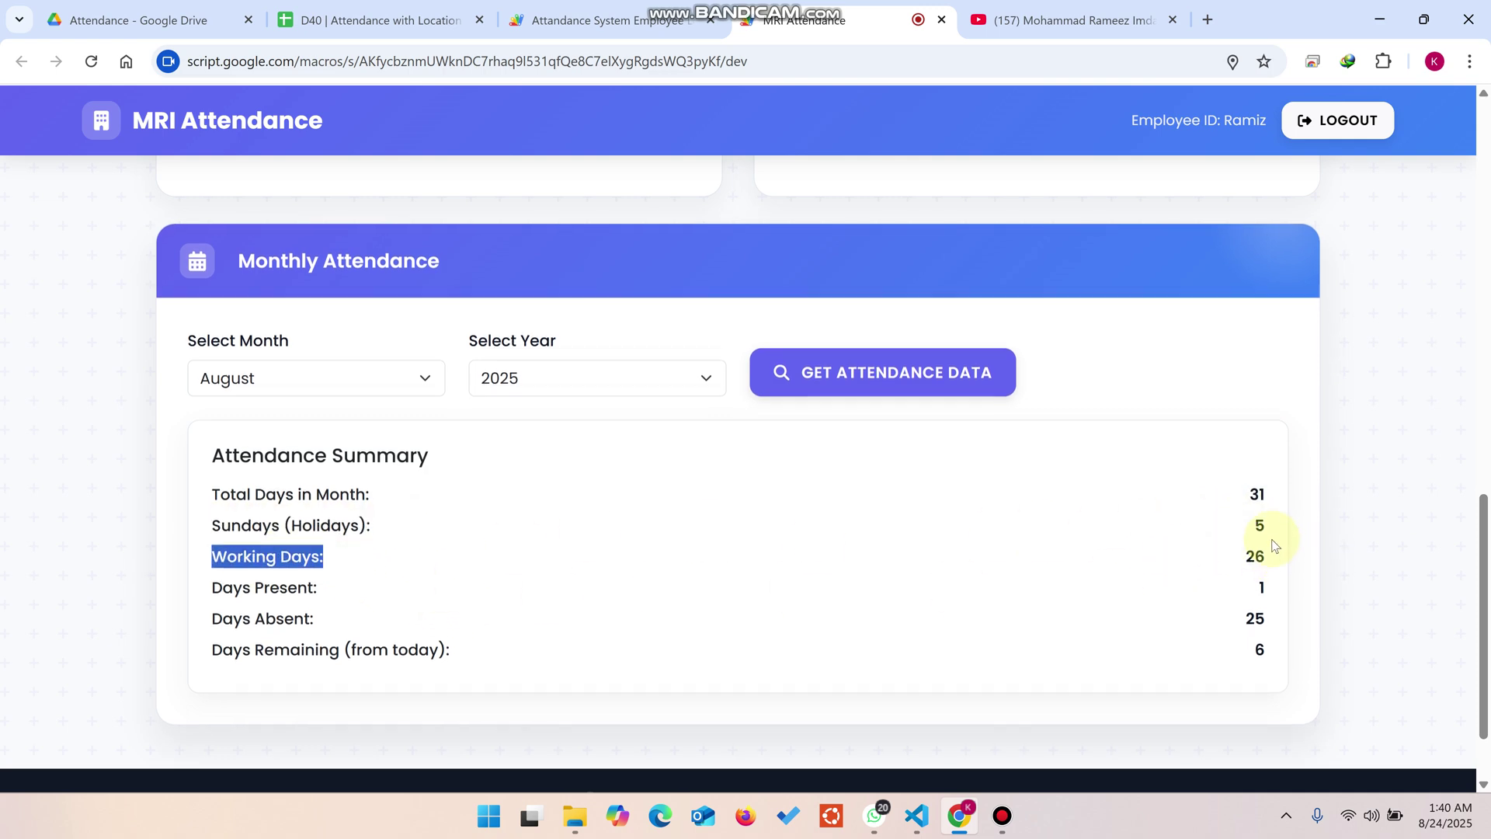
{"action": "double_click", "coordinate": [1262, 556]}
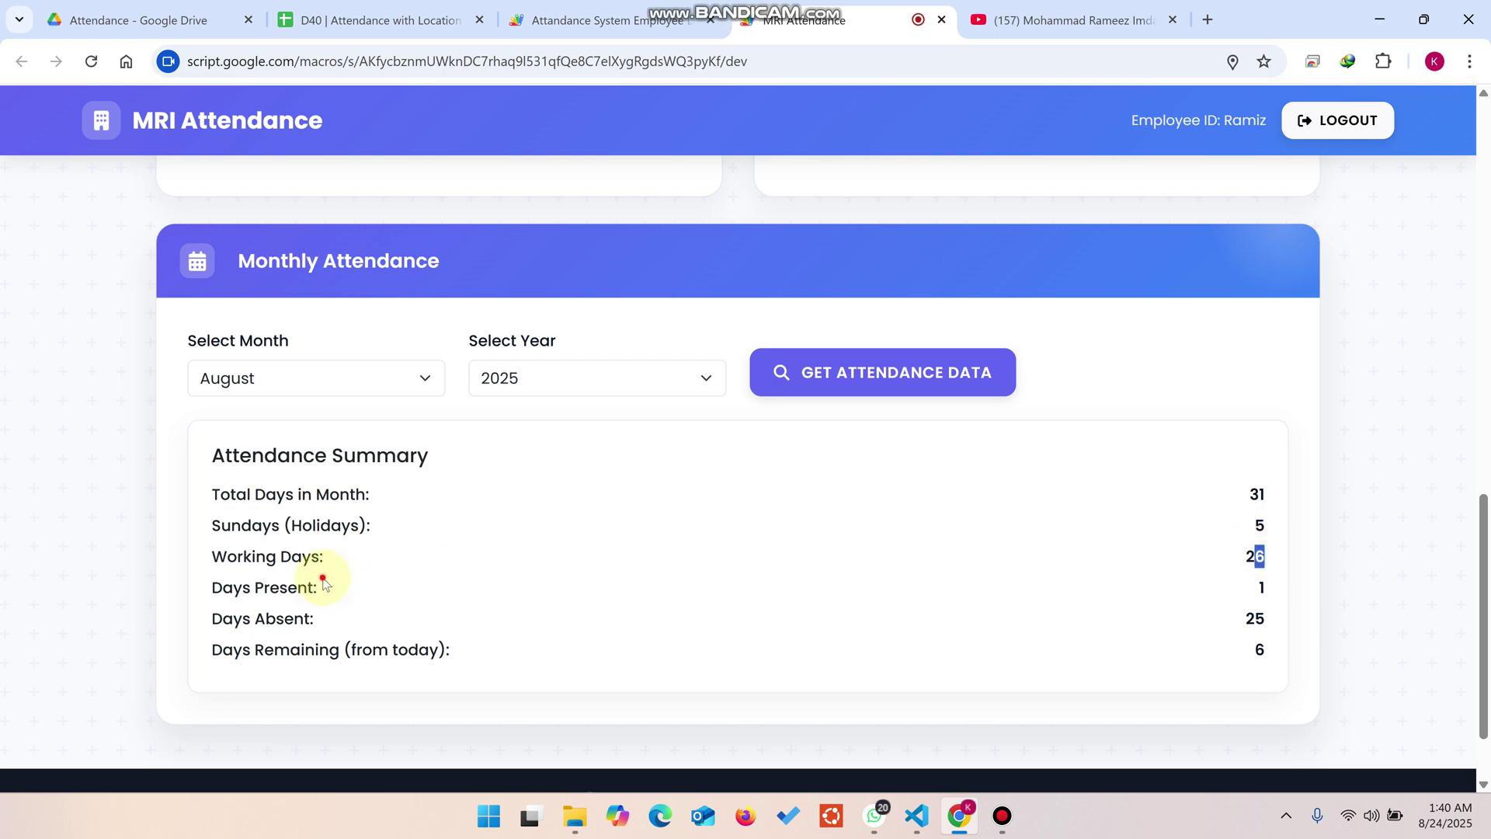
{"action": "left_click_drag", "start_coordinate": [323, 575], "coordinate": [208, 593]}
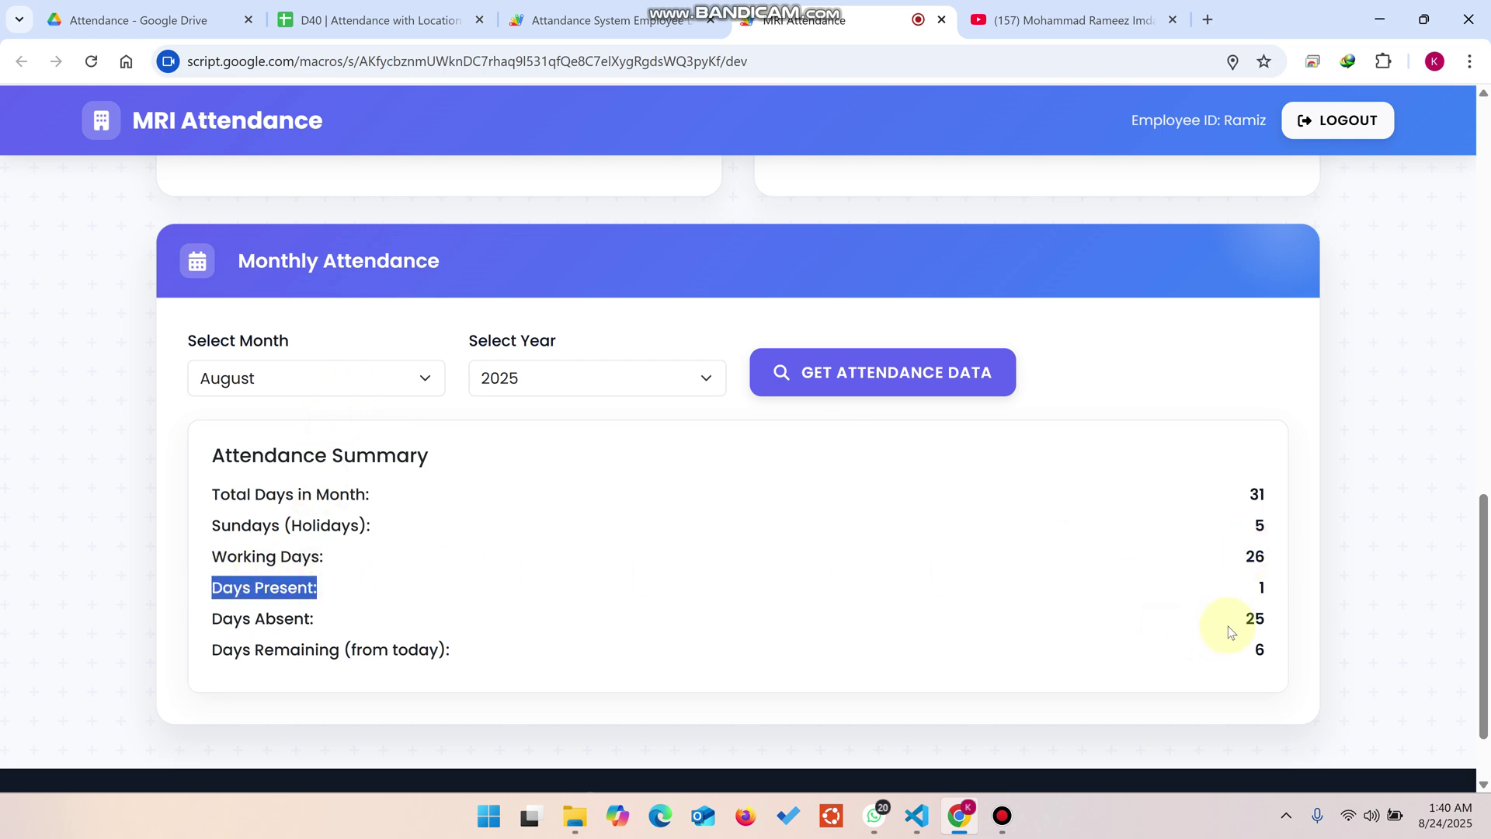
{"action": "double_click", "coordinate": [1262, 587]}
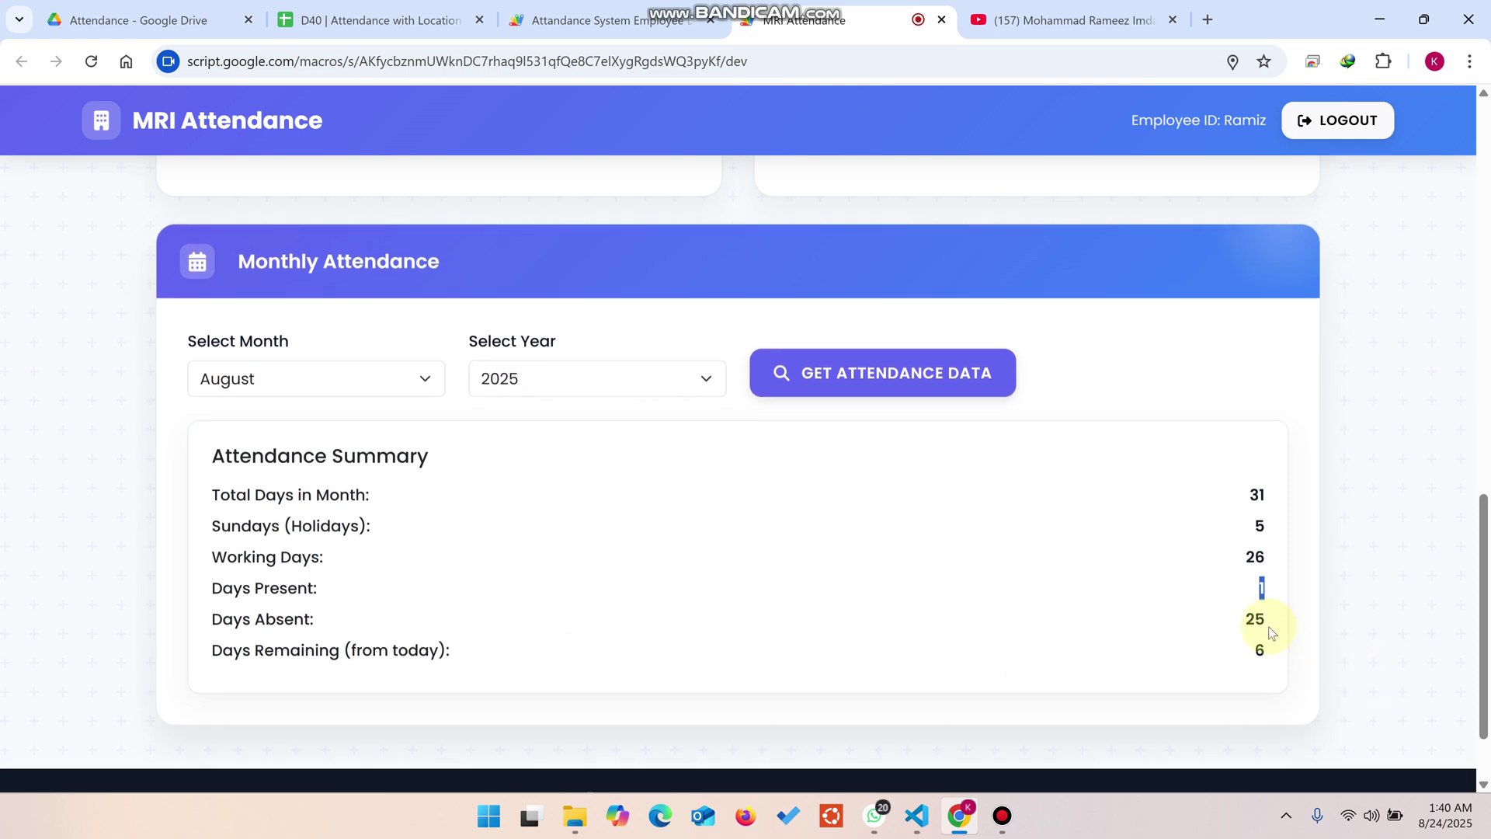
{"action": "double_click", "coordinate": [1247, 625]}
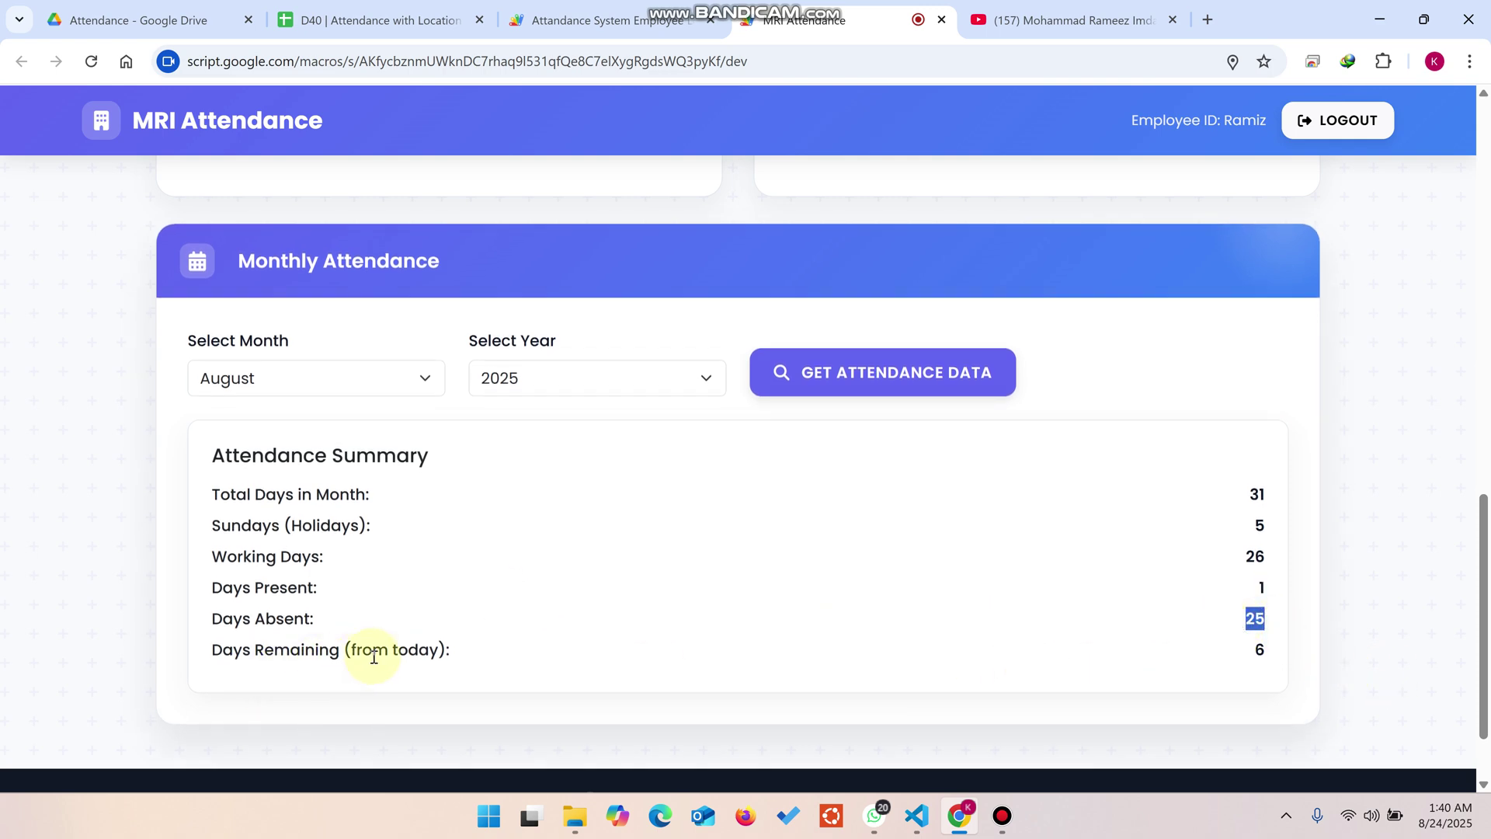
{"action": "left_click", "coordinate": [1272, 651]}
{"action": "scroll", "coordinate": [915, 399], "scroll_direction": "up", "scroll_amount": 6}
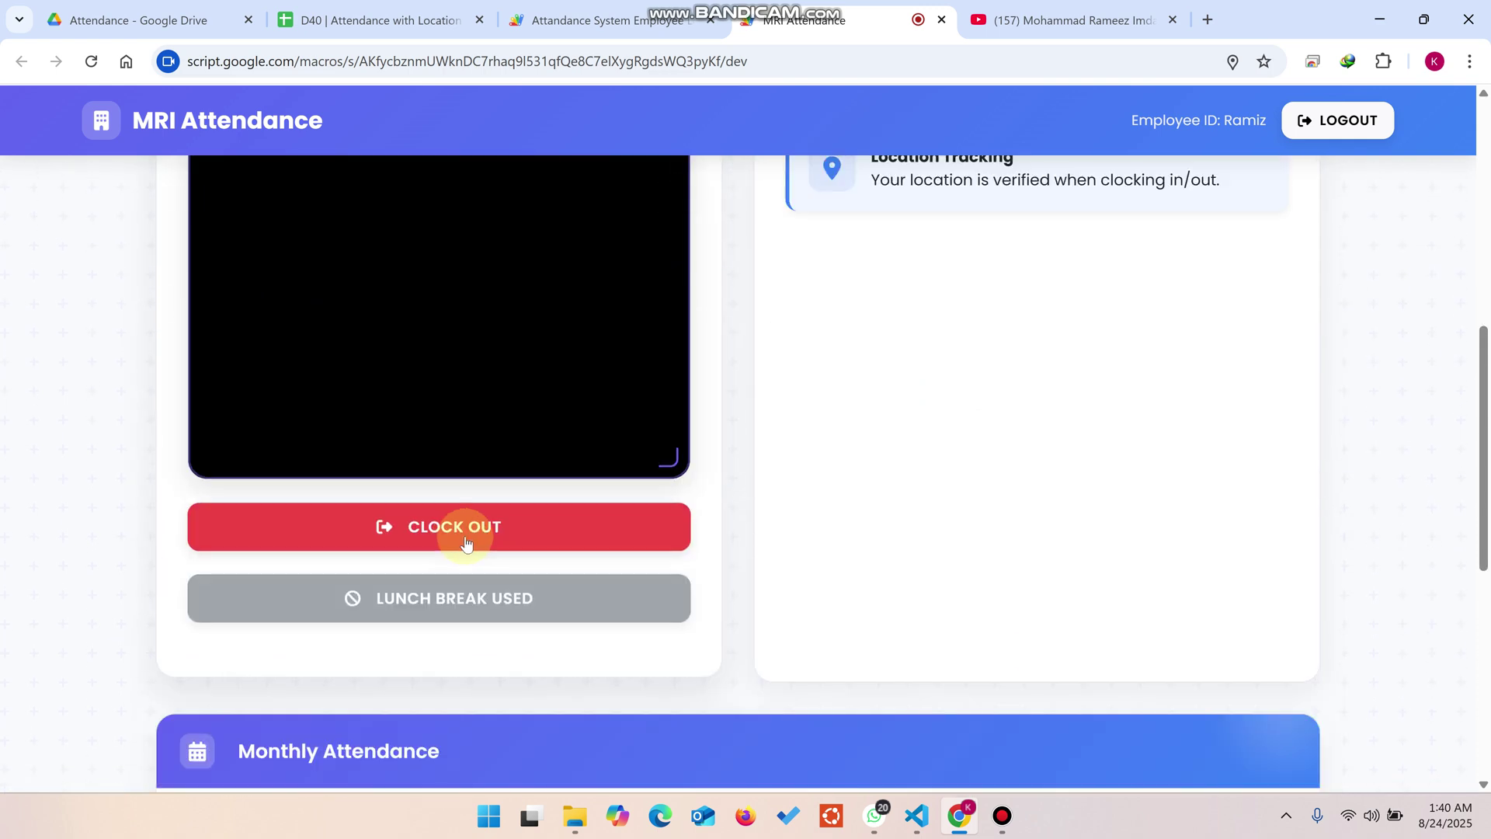
- Clock the employee out with the red CLOCK OUT button and let the Clocking Out dialog finish
{"action": "left_click", "coordinate": [466, 536]}
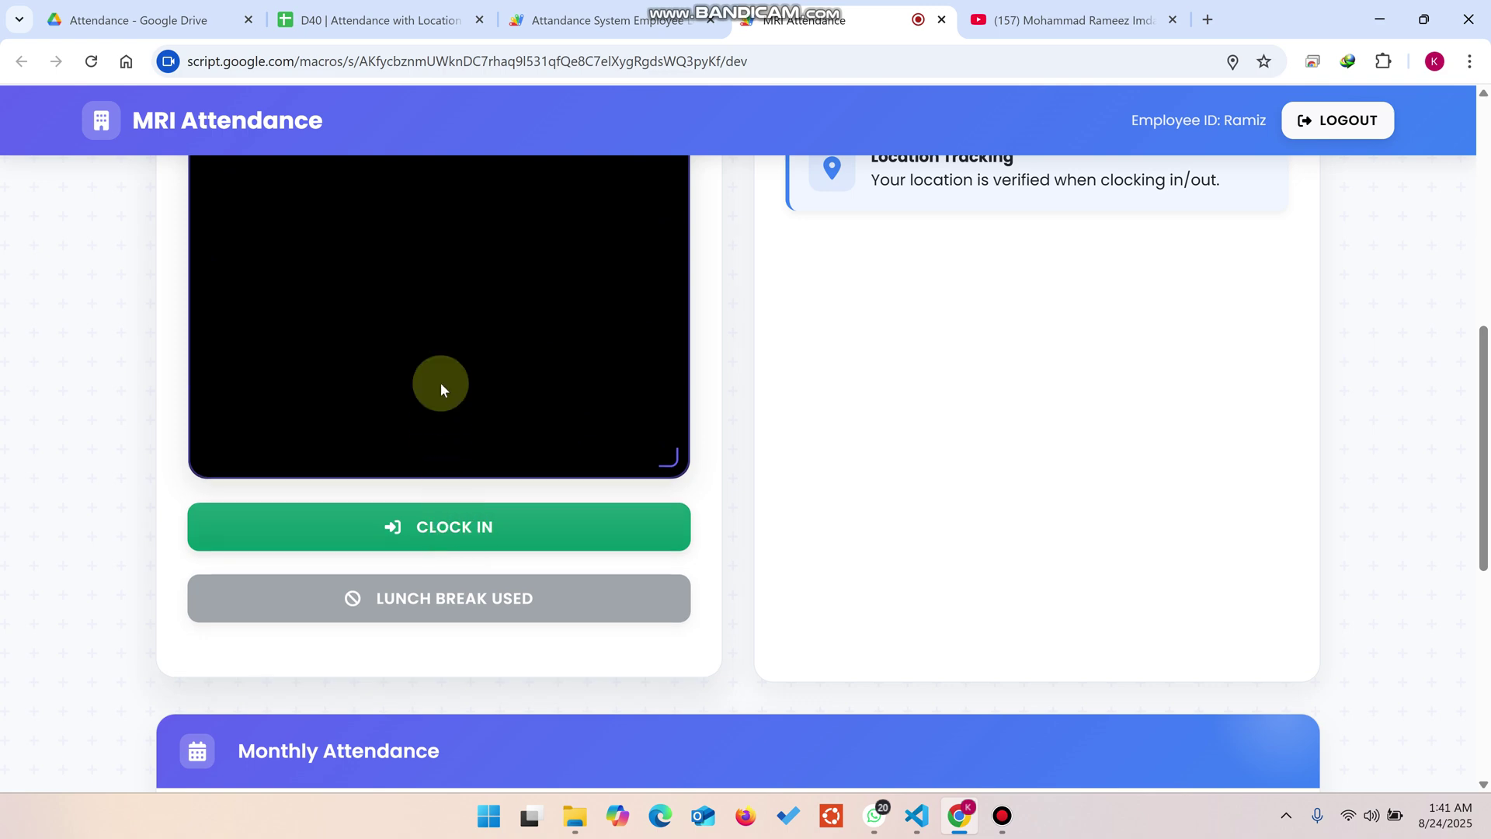
- In the D40 sheet's MAIN row, check the 3.51 Total Minutes in G2
{"action": "left_click", "coordinate": [372, 20]}
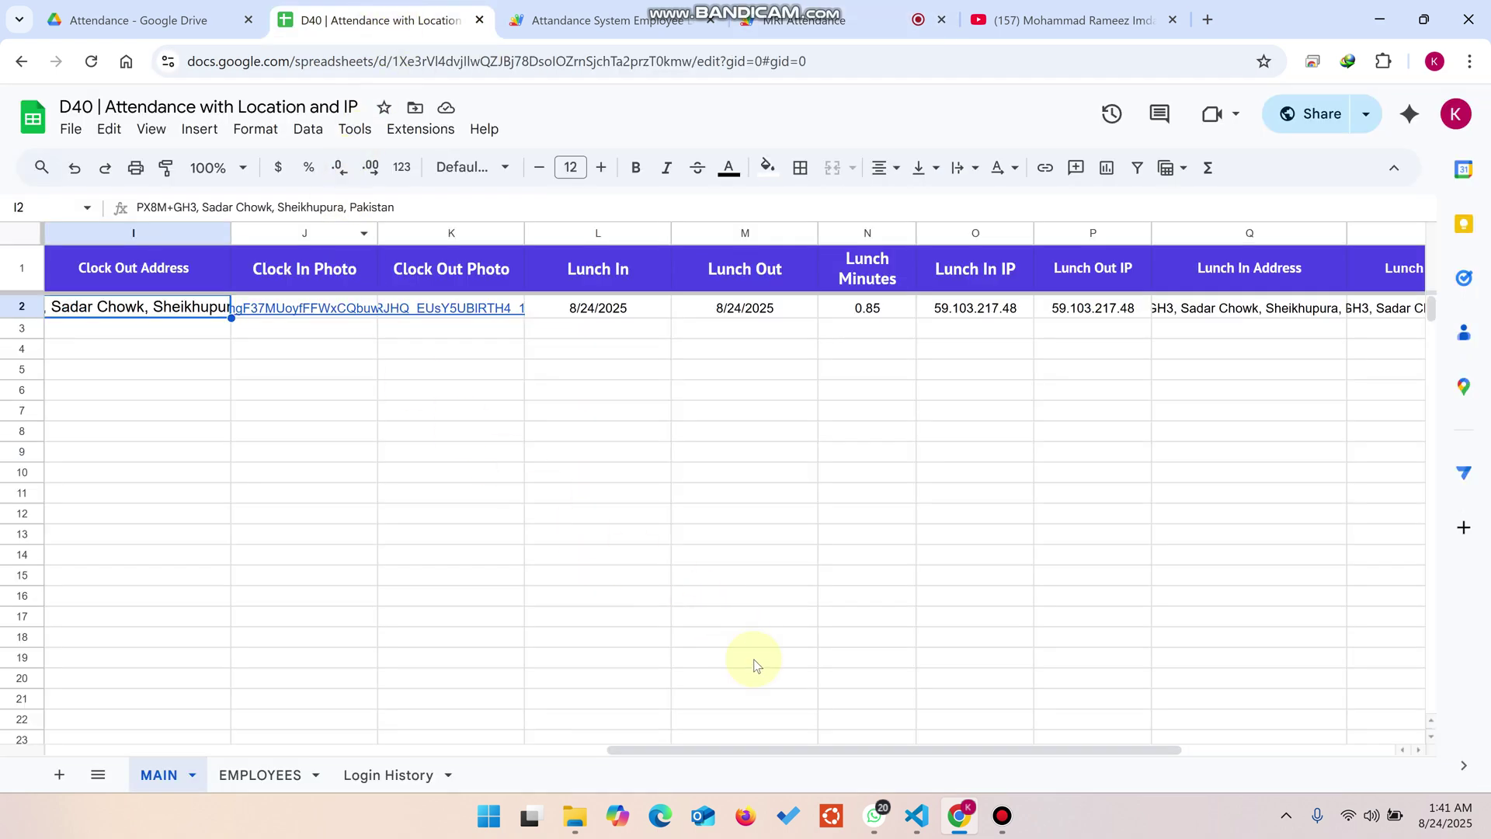
{"action": "left_click_drag", "start_coordinate": [882, 750], "coordinate": [31, 742]}
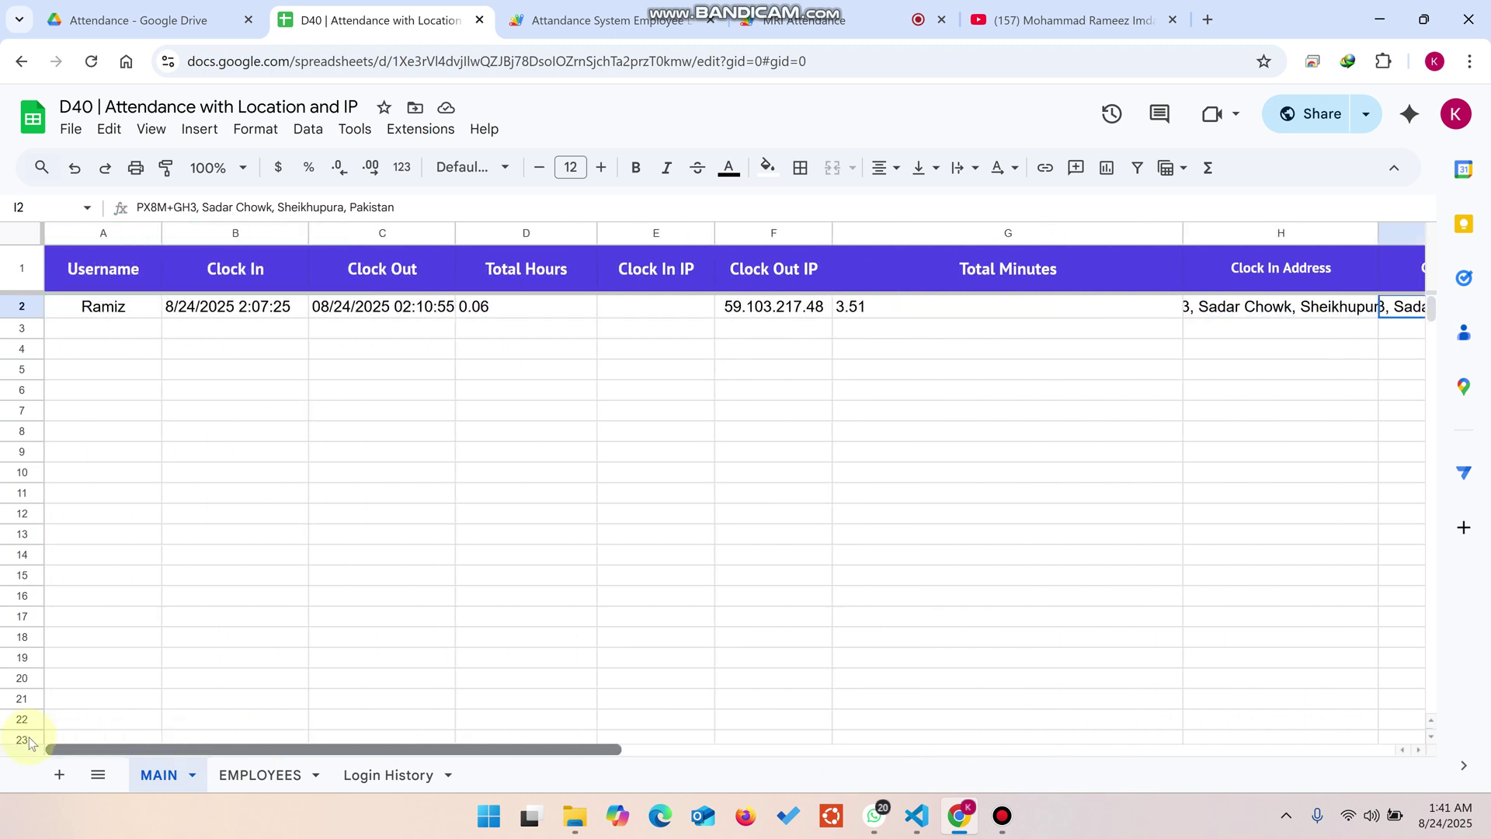
{"action": "scroll", "coordinate": [383, 716], "scroll_direction": "right", "scroll_amount": 3}
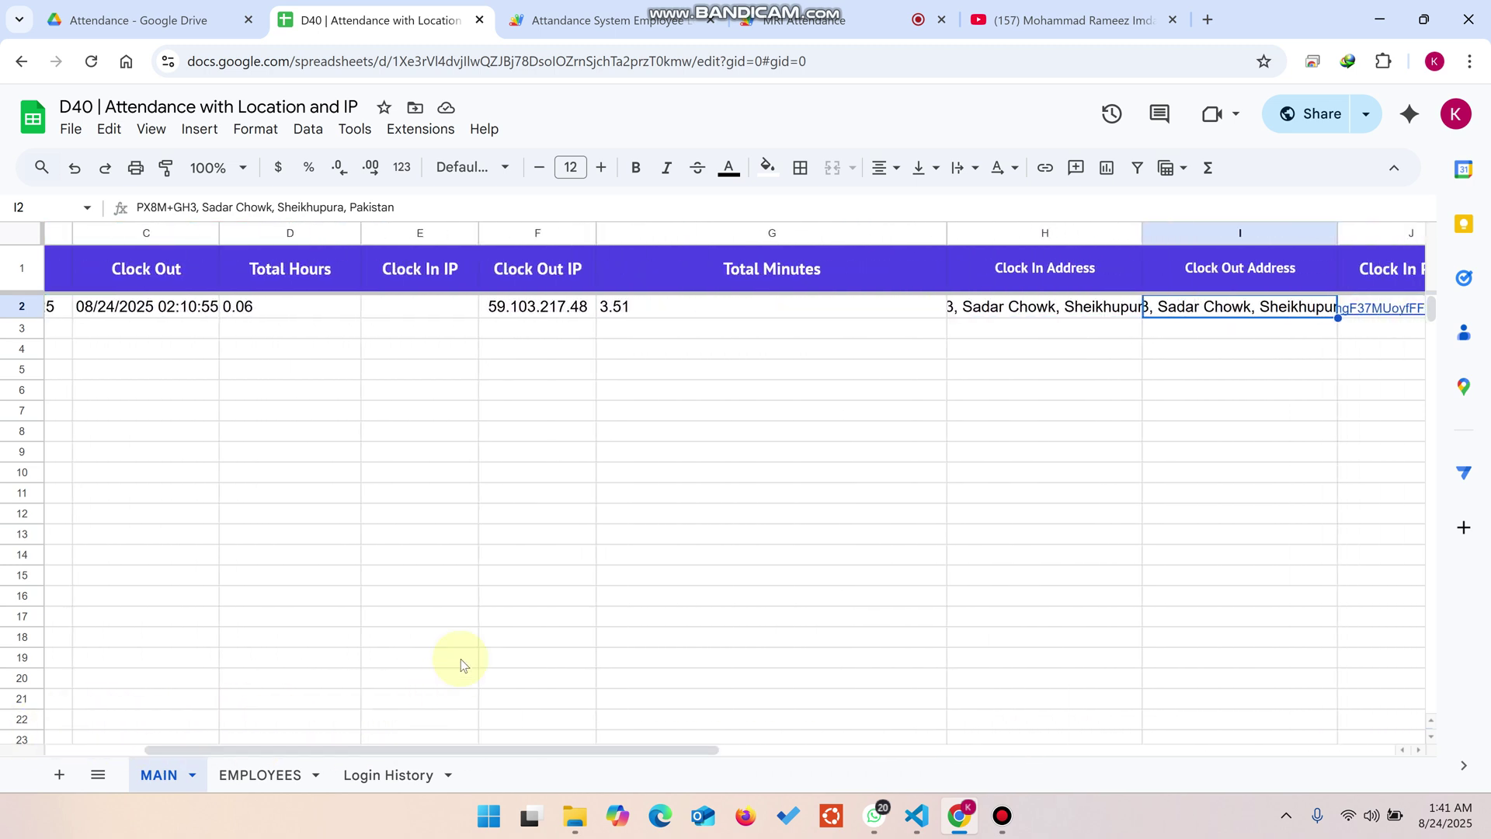
{"action": "left_click", "coordinate": [707, 313]}
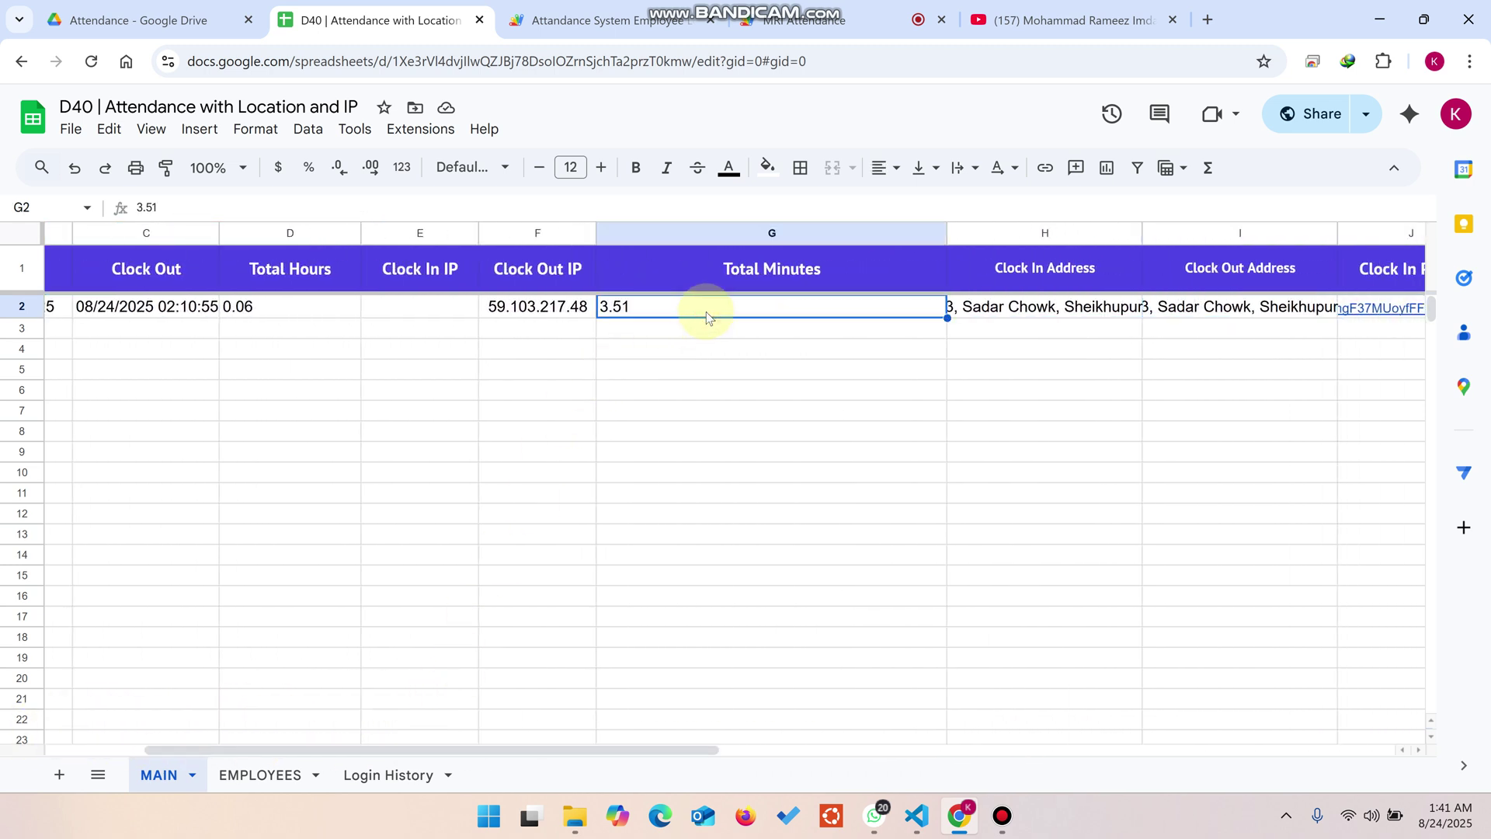
{"action": "left_click", "coordinate": [652, 308]}
- Check the 0.85 Lunch Minutes in N2, then bring up the Drive Attendance folder
{"action": "left_click_drag", "start_coordinate": [734, 748], "coordinate": [1236, 709]}
{"action": "scroll", "coordinate": [1371, 702], "scroll_direction": "right", "scroll_amount": 3}
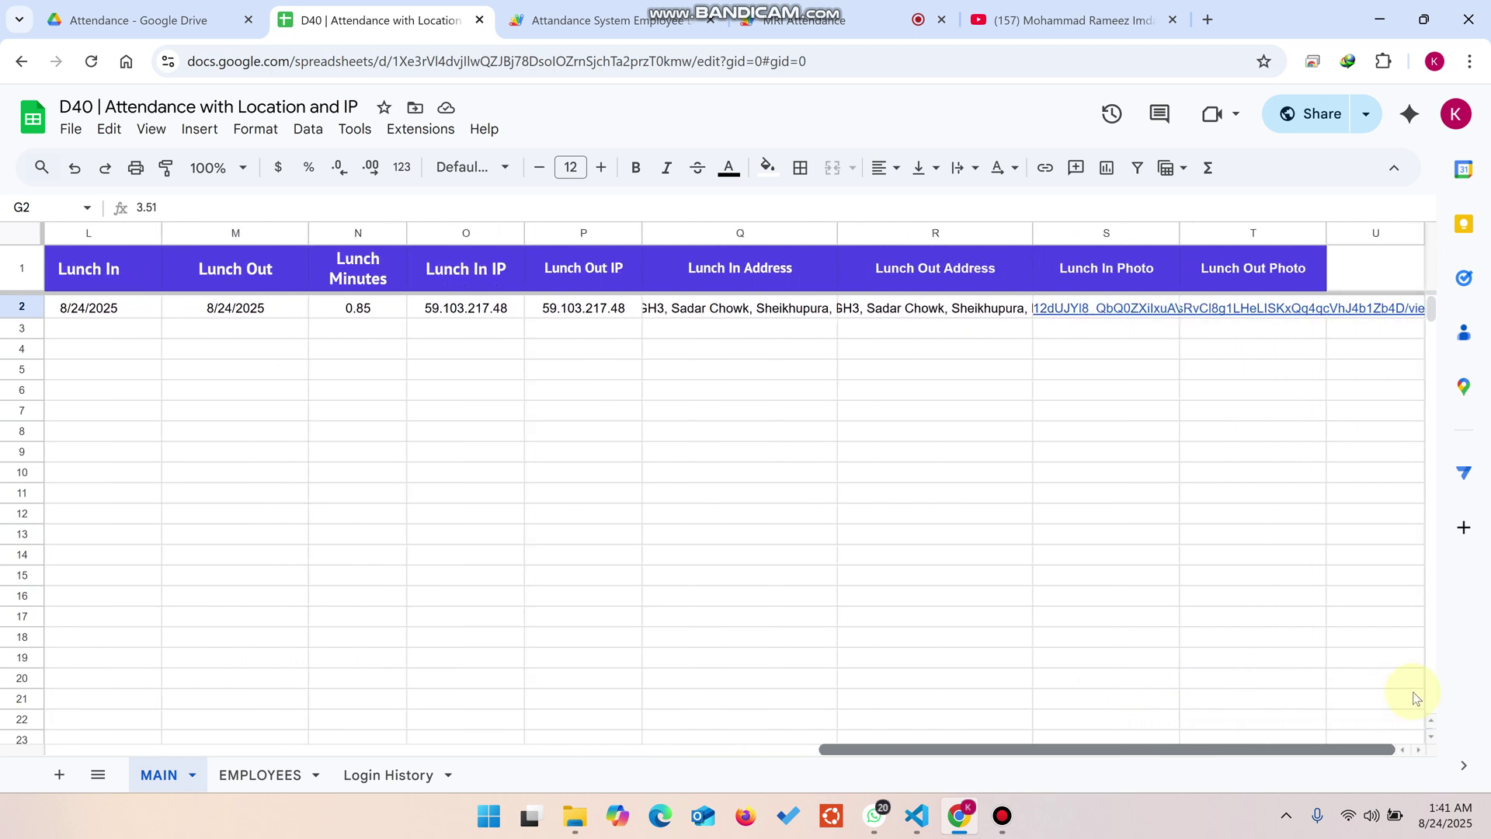
{"action": "left_click", "coordinate": [358, 311]}
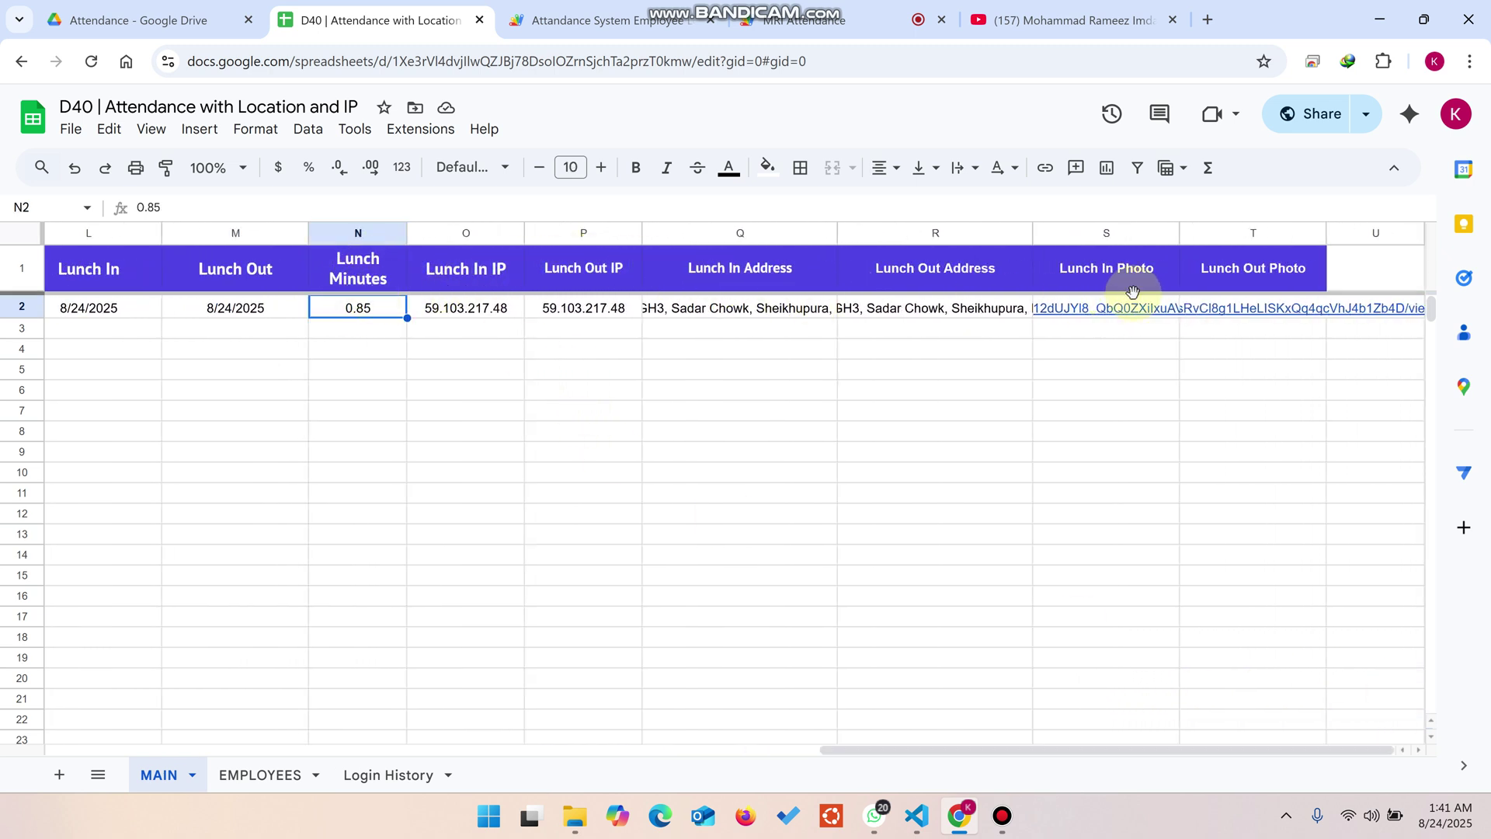
{"action": "left_click", "coordinate": [122, 19]}
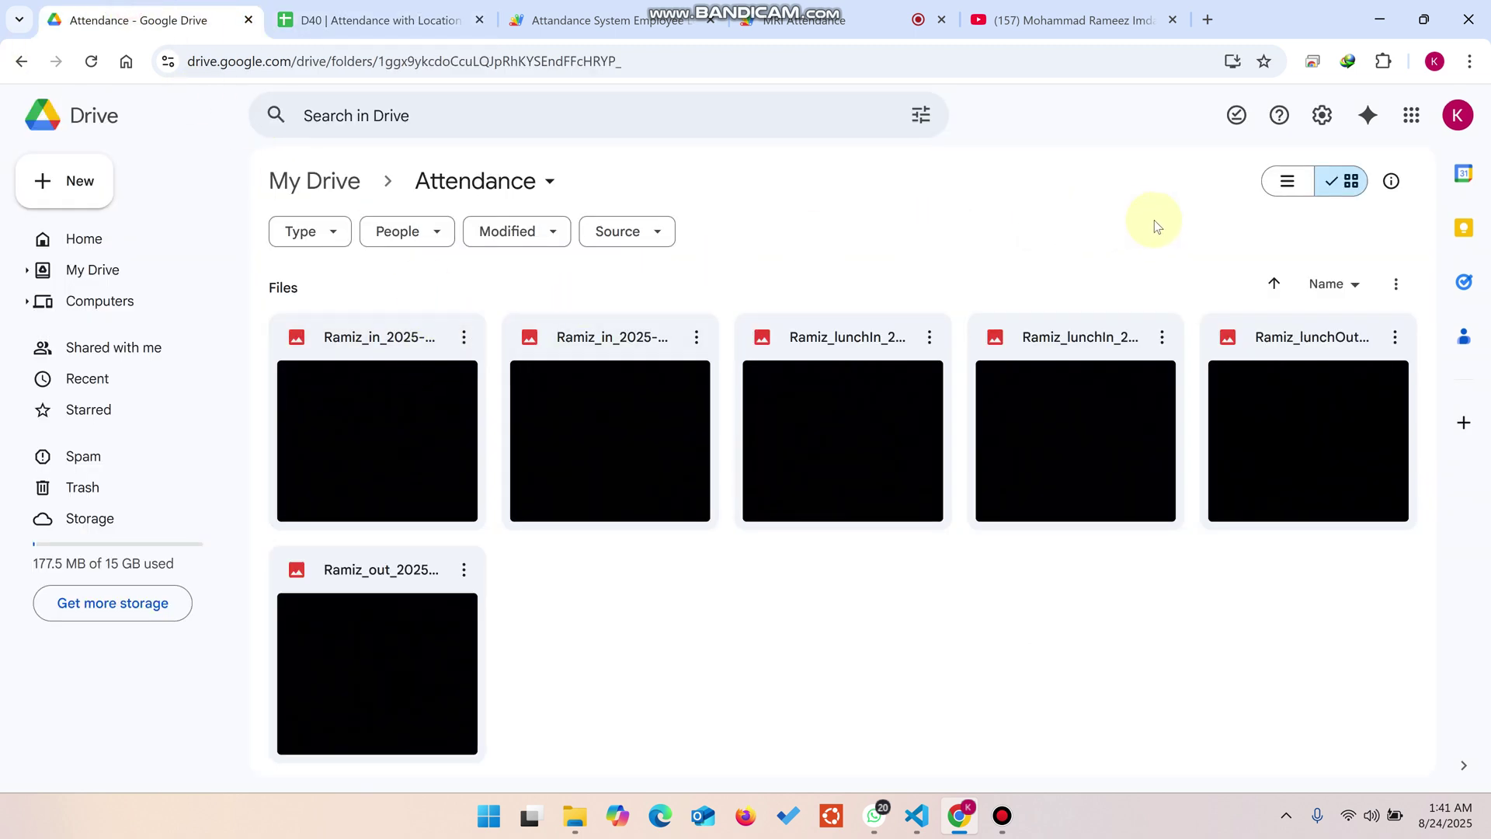
- In list view, delete every attendance photo in two selections, then view the YouTube channel
{"action": "left_click", "coordinate": [1287, 181]}
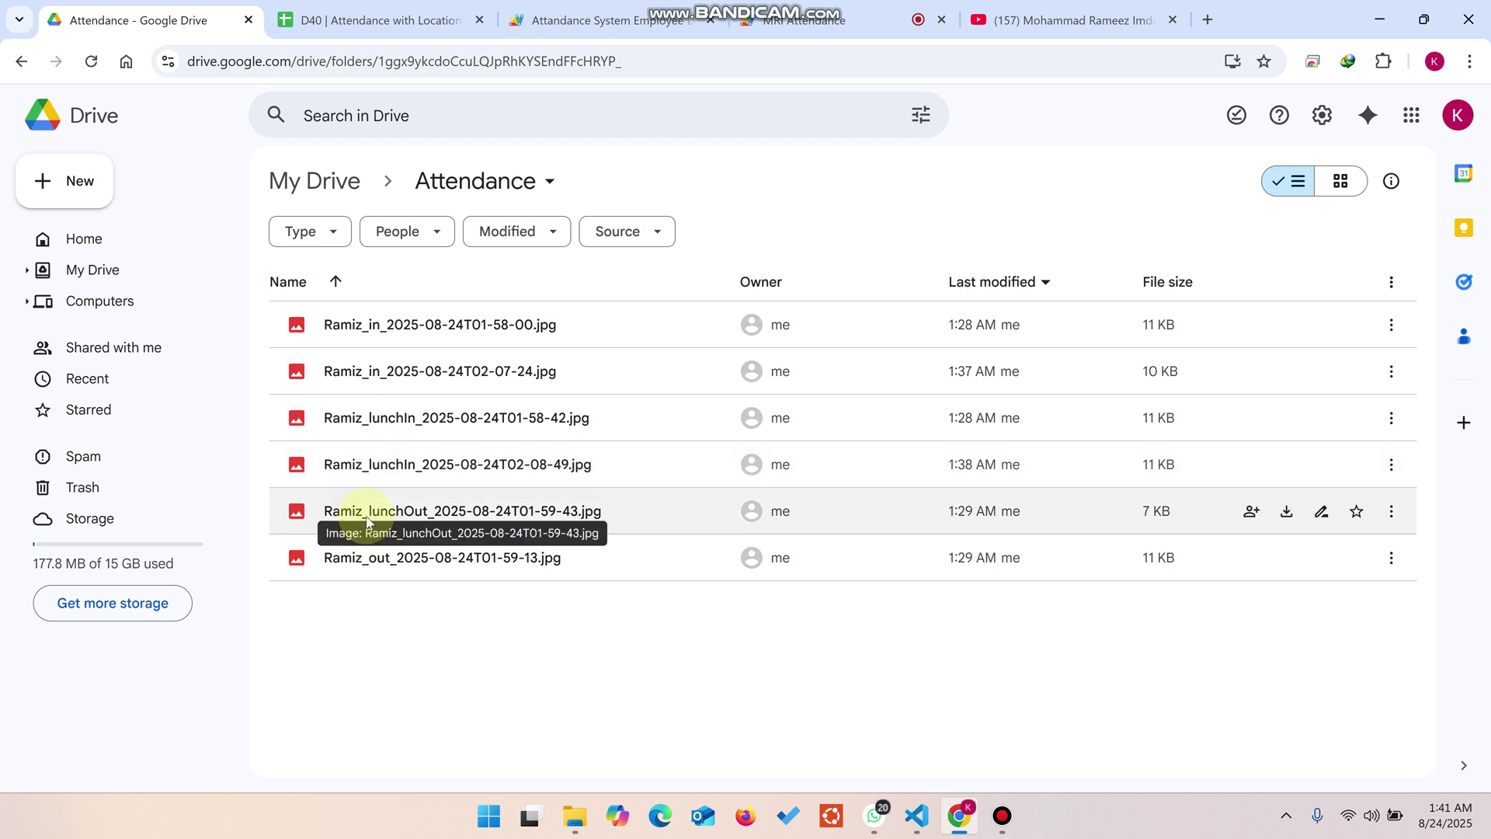
{"action": "left_click_drag", "start_coordinate": [743, 688], "coordinate": [657, 318]}
{"action": "key", "text": "Delete"}
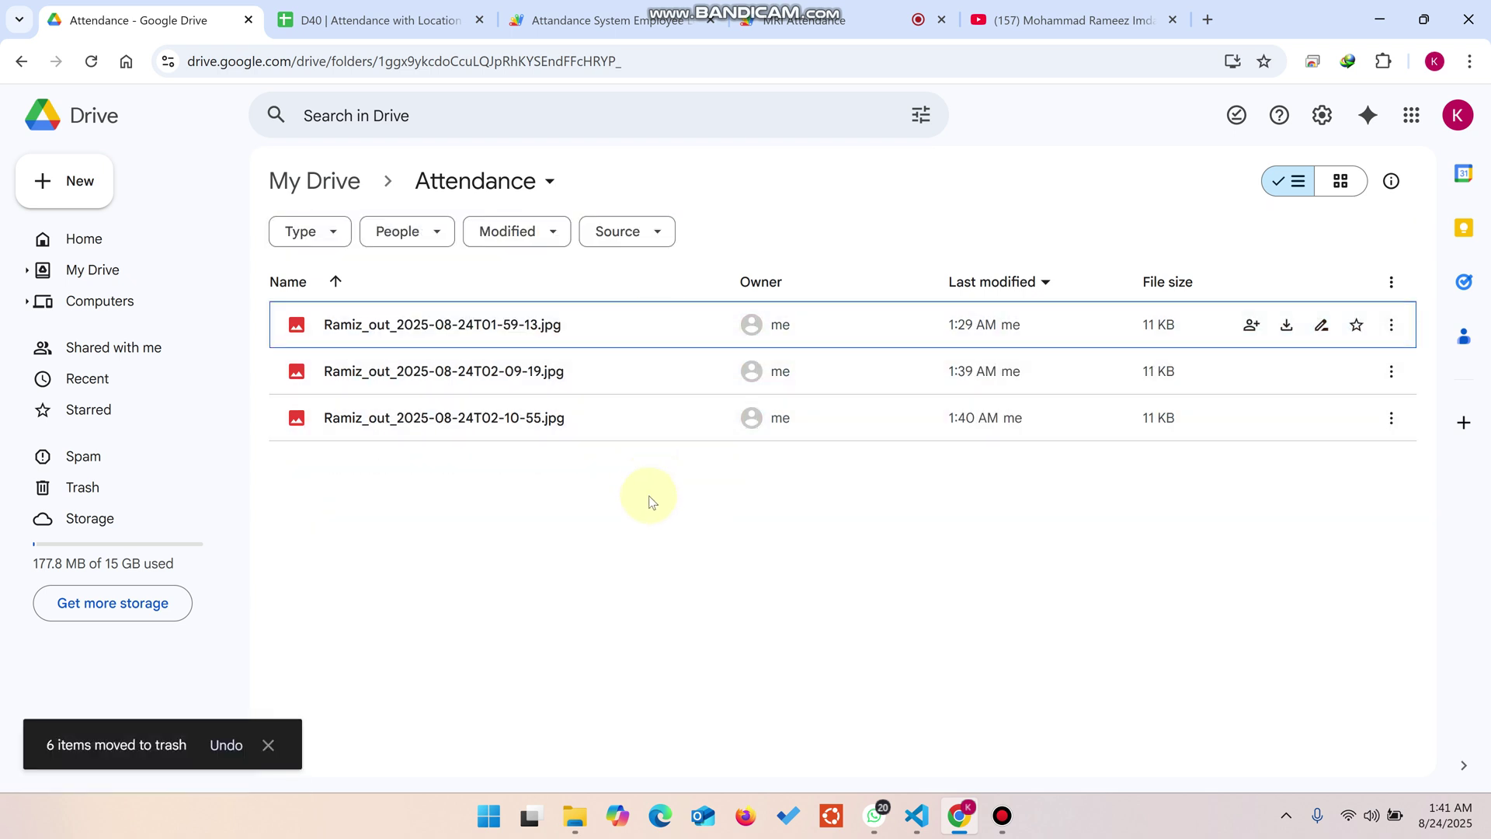
{"action": "left_click_drag", "start_coordinate": [644, 497], "coordinate": [570, 314]}
{"action": "key", "text": "Delete"}
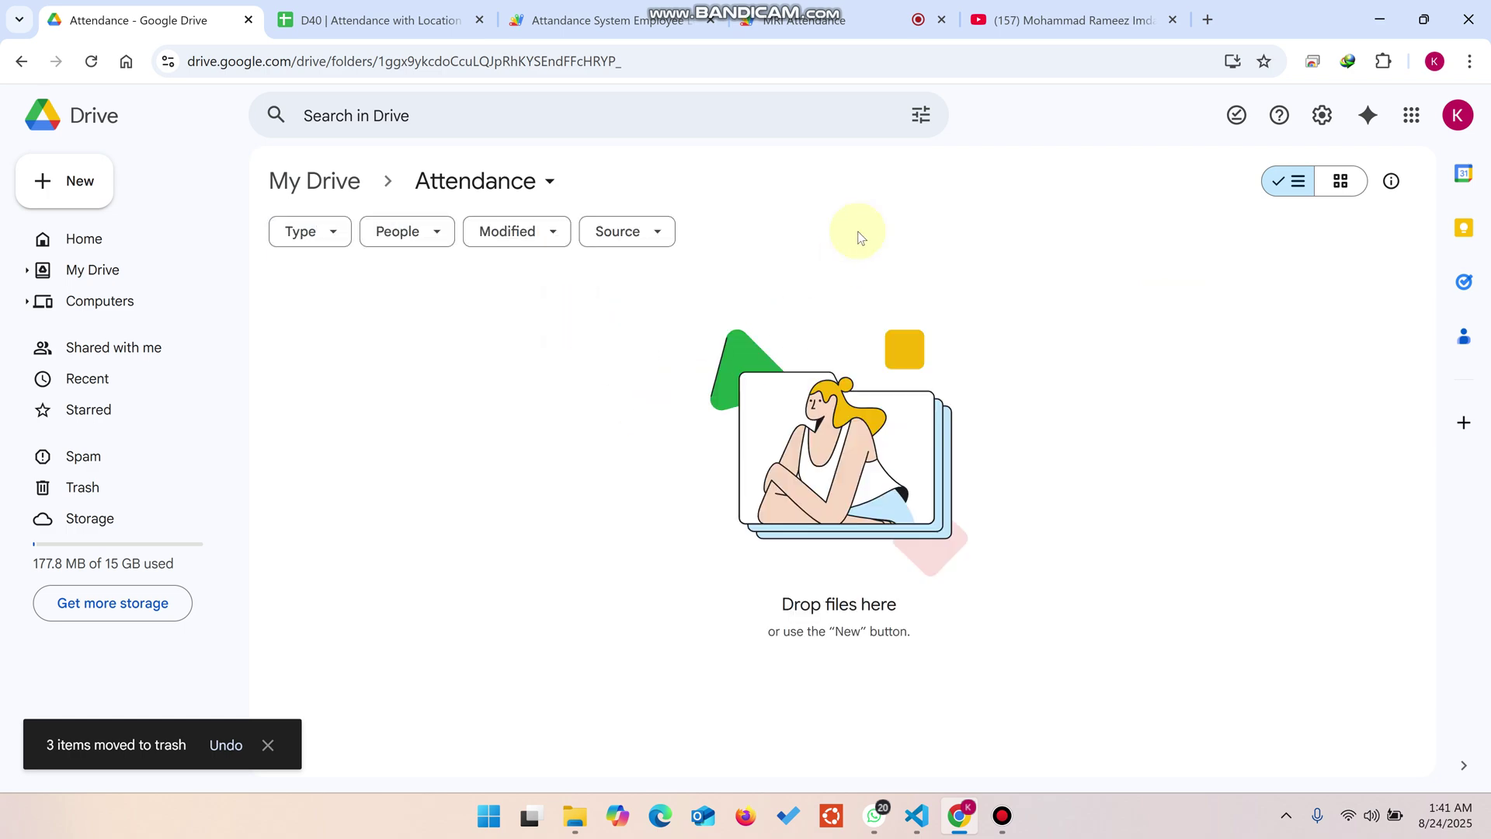
{"action": "left_click", "coordinate": [1072, 20]}
{"action": "scroll", "coordinate": [466, 544], "scroll_direction": "down", "scroll_amount": 2}
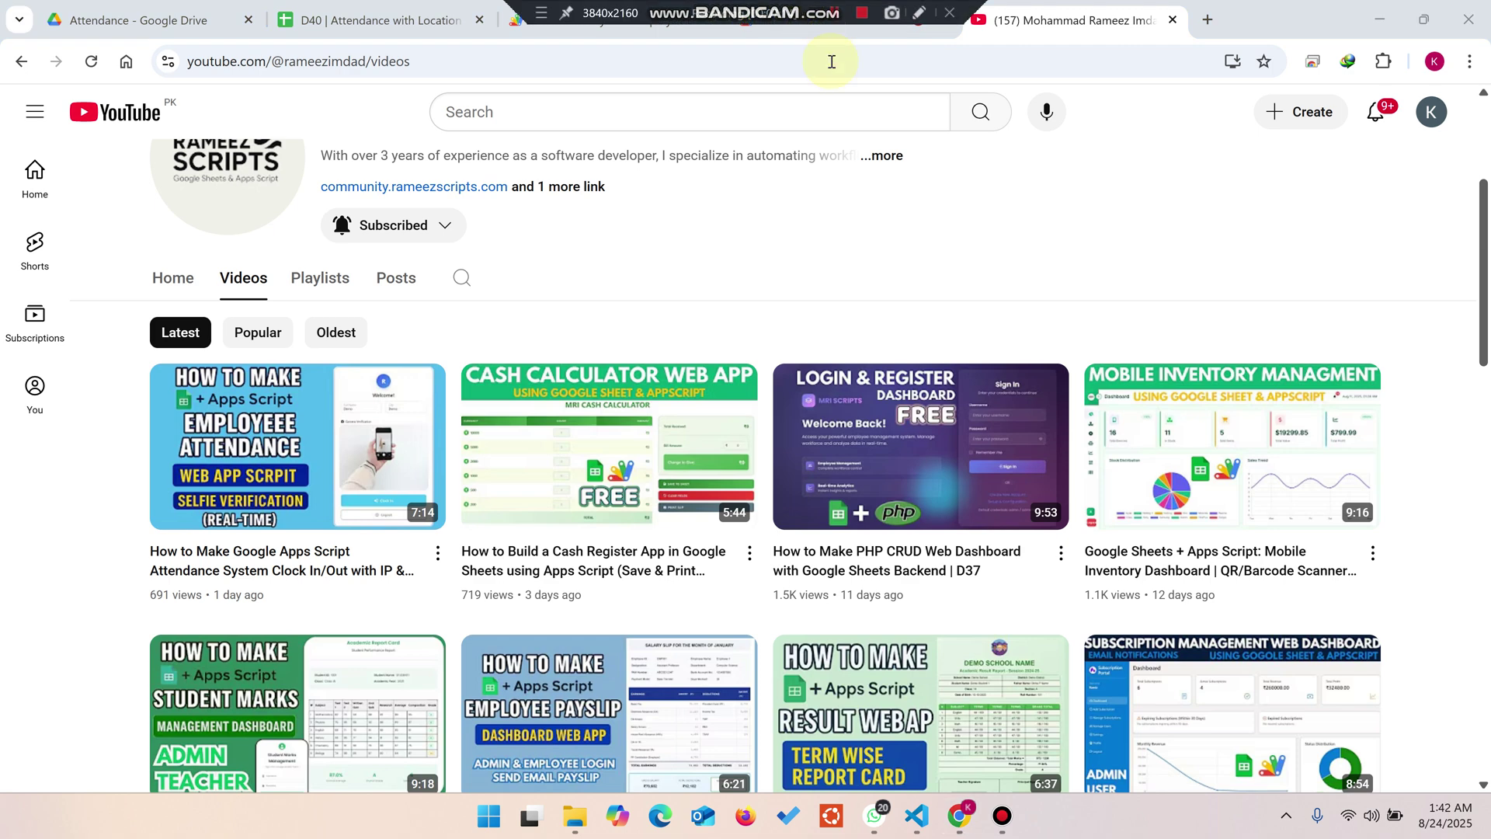
- Return to the dashboard showing Inactive status and clock-out at 08/24/2025 02:10:55 AM IST
{"action": "scroll", "coordinate": [776, 323], "scroll_direction": "up", "scroll_amount": 3}
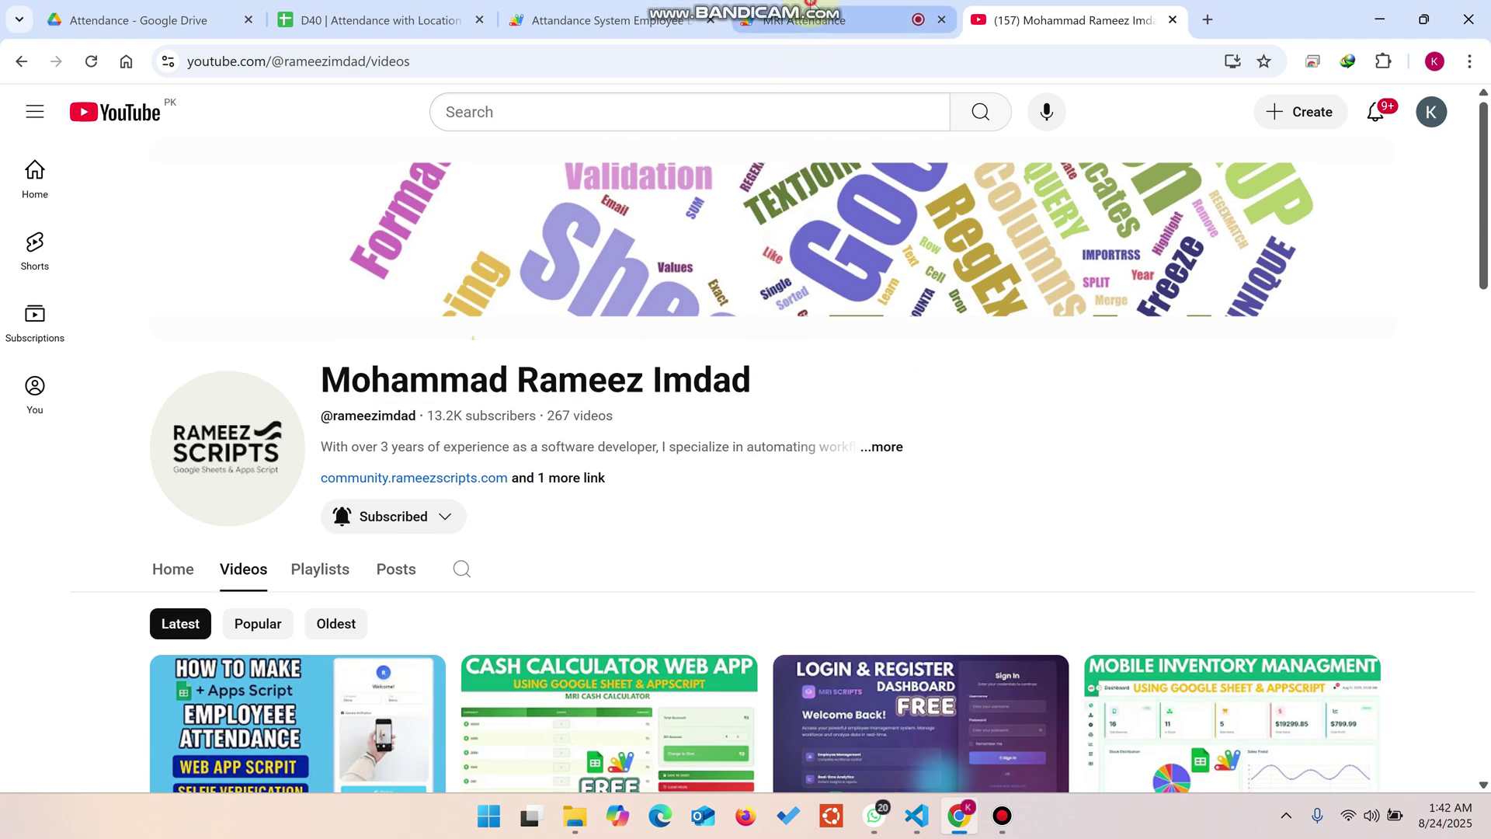
{"action": "left_click", "coordinate": [811, 6]}
{"action": "scroll", "coordinate": [1013, 460], "scroll_direction": "up", "scroll_amount": 4}
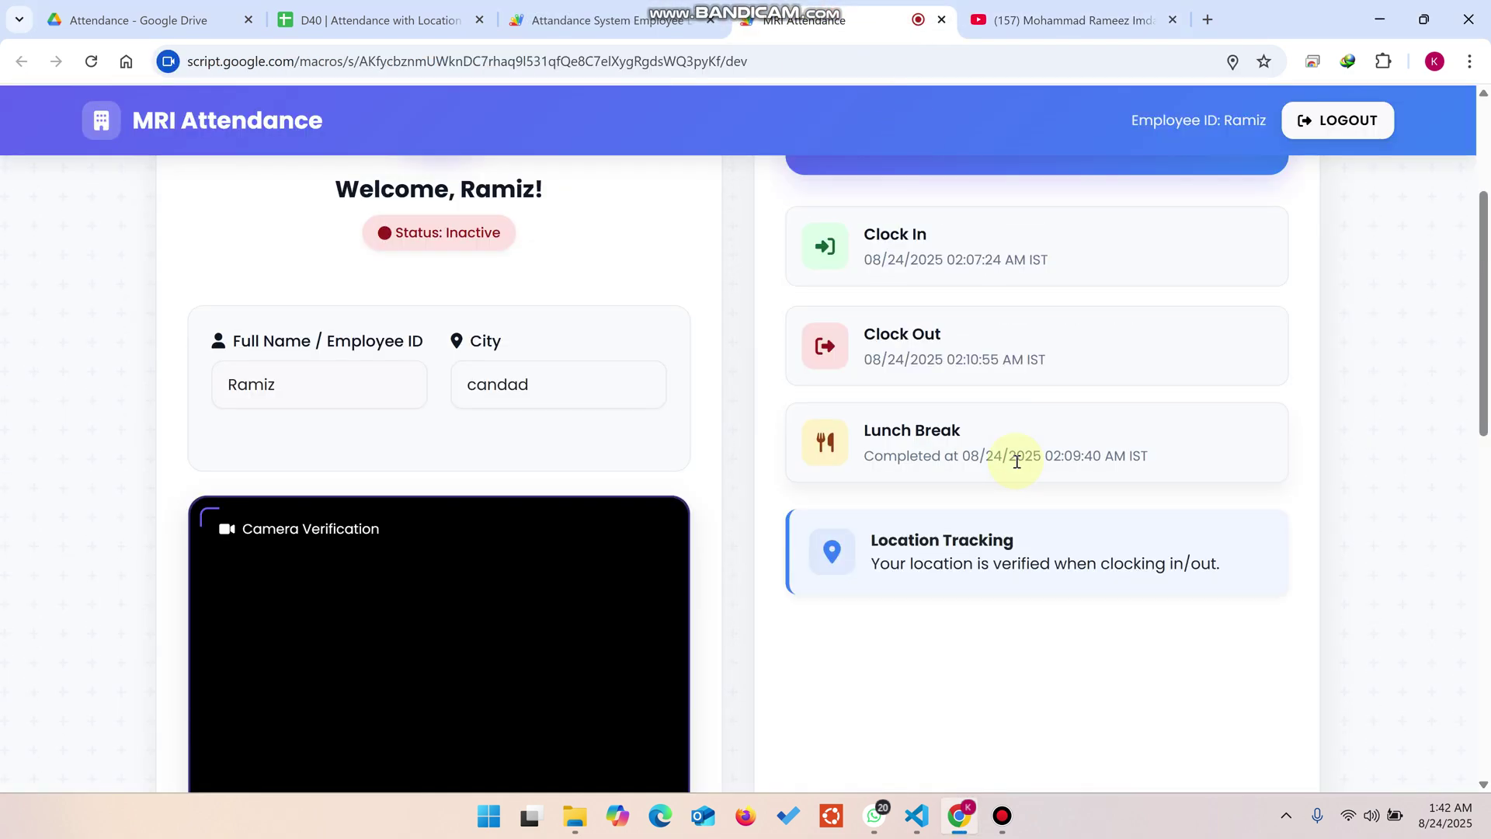
{"action": "scroll", "coordinate": [1018, 462], "scroll_direction": "up", "scroll_amount": 3}
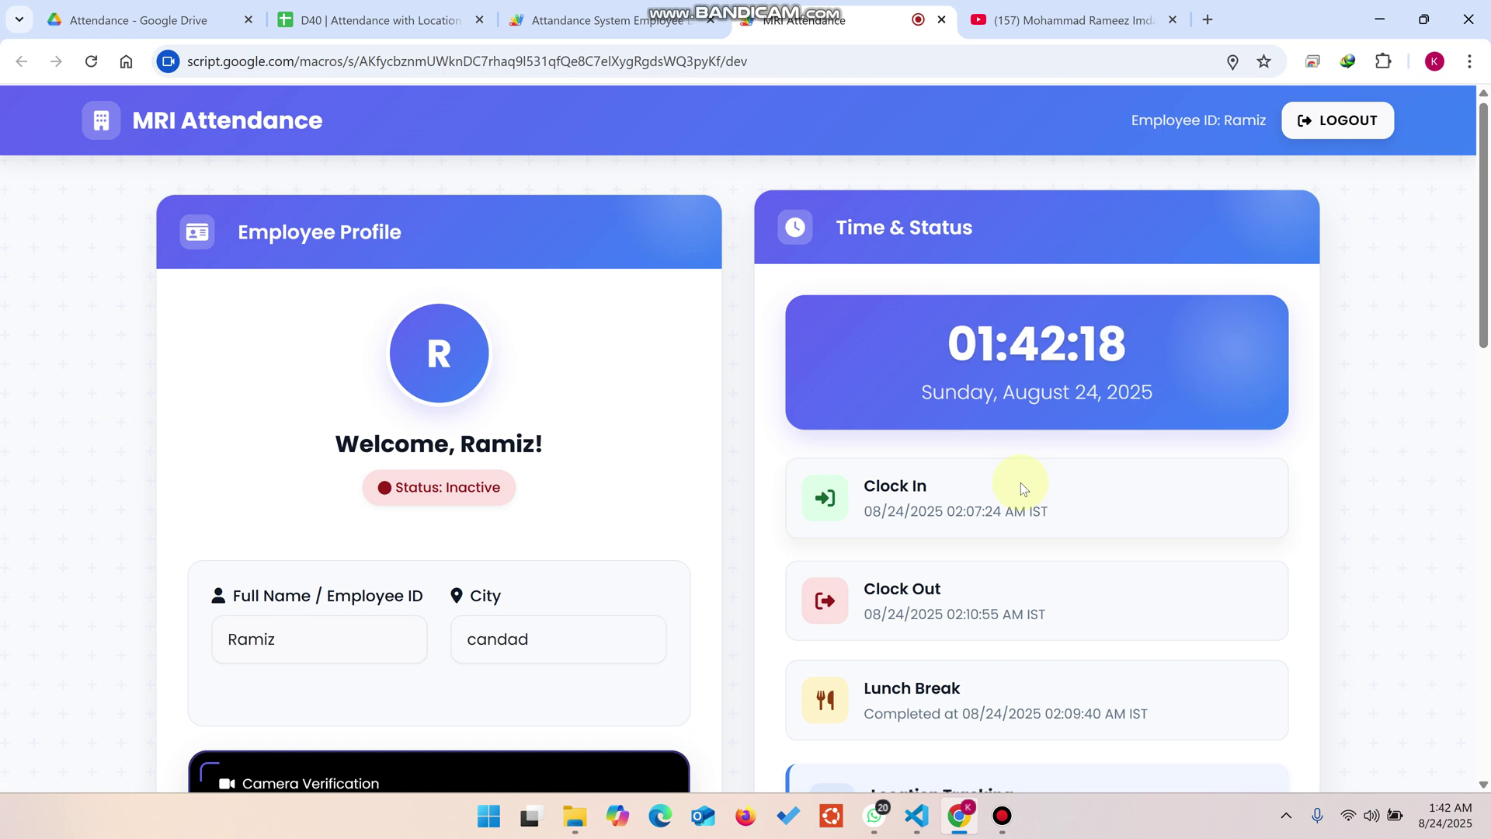
- On the YouTube channel, change the Subscribed notification setting to All
{"action": "left_click", "coordinate": [1093, 15]}
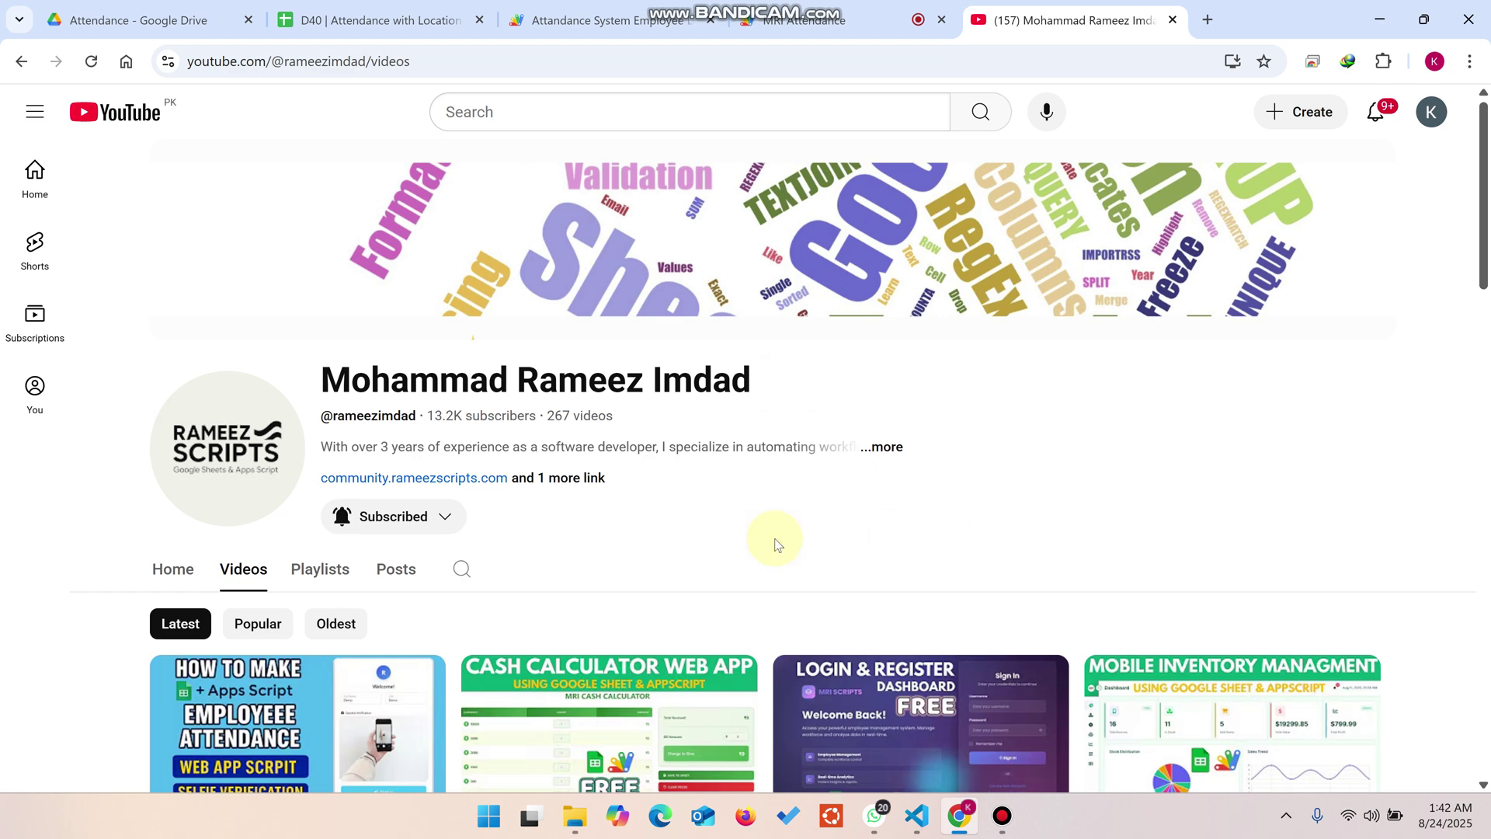
{"action": "left_click", "coordinate": [393, 517]}
{"action": "left_click", "coordinate": [403, 556]}
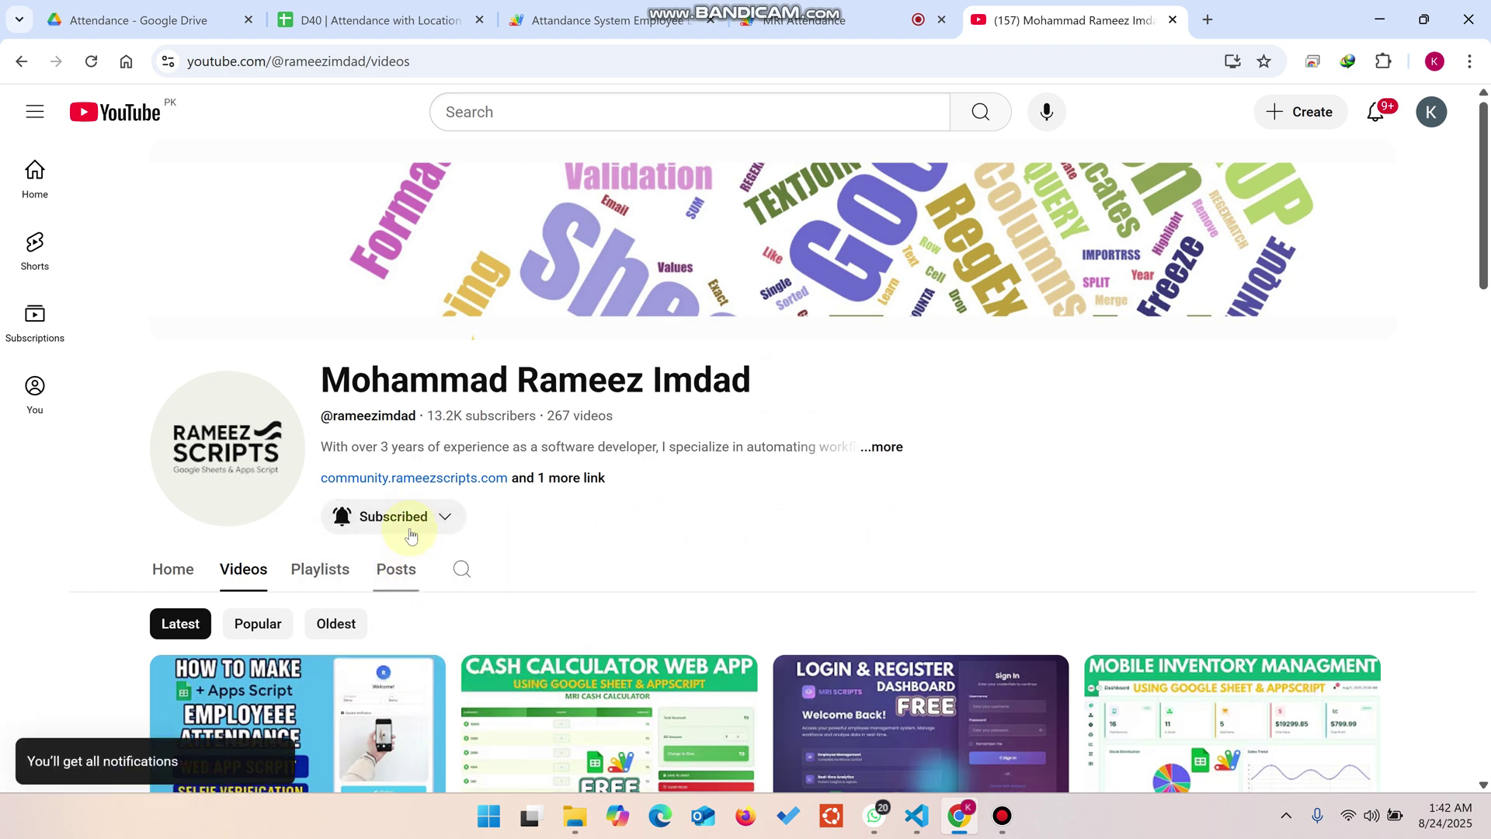